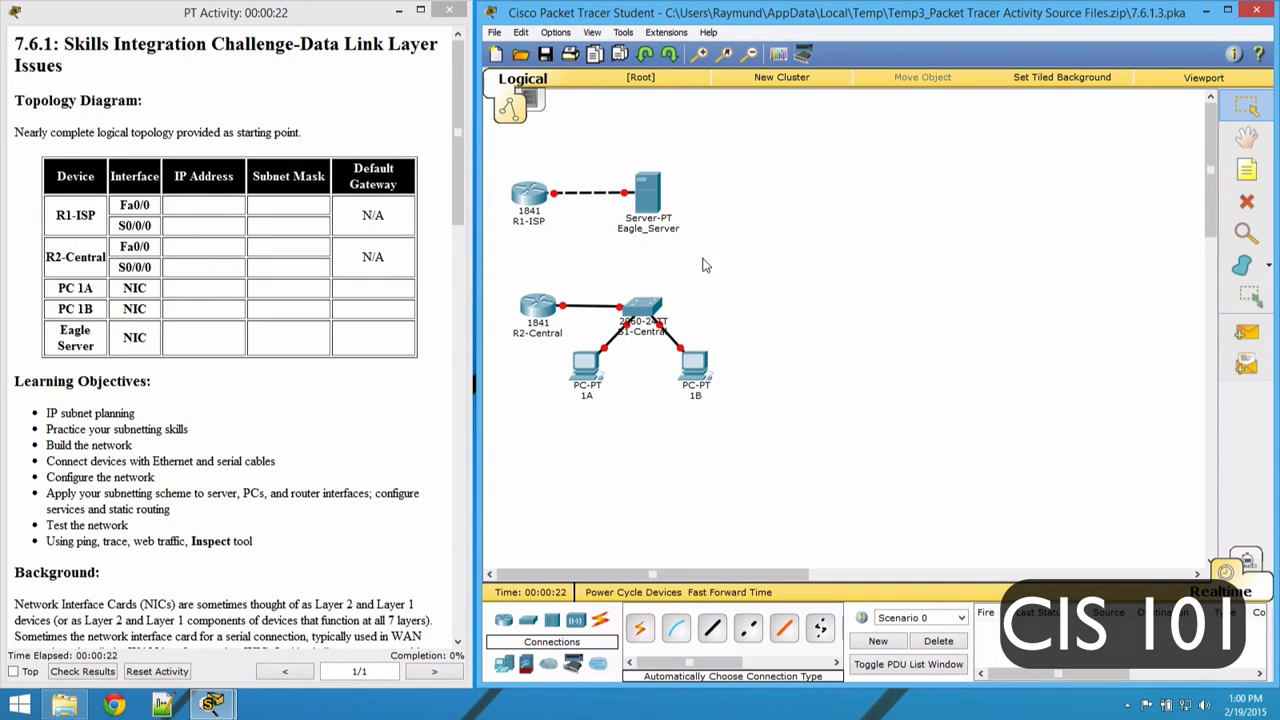
# Open the IP configuration of PC 1A and set its static IP address to 172.16.0.1
pyautogui.scroll(-2, 706, 265)
pyautogui.scroll(2, 684, 164)
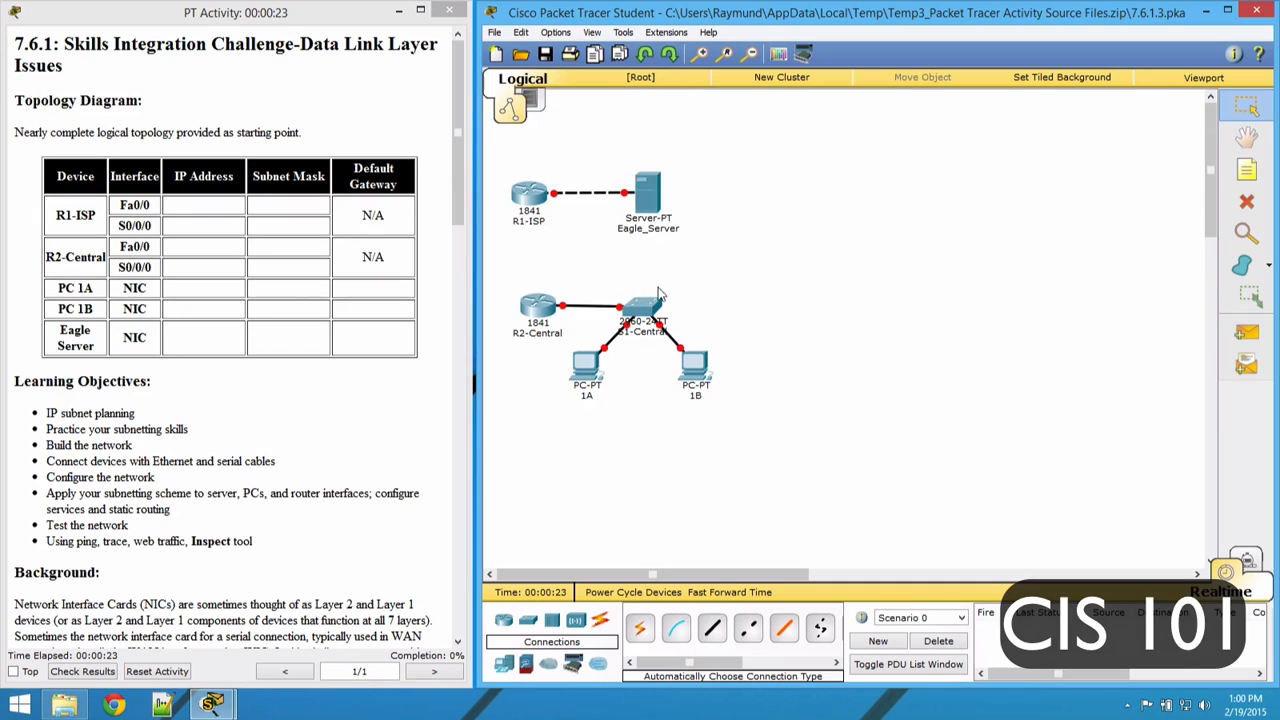
pyautogui.click(578, 370)
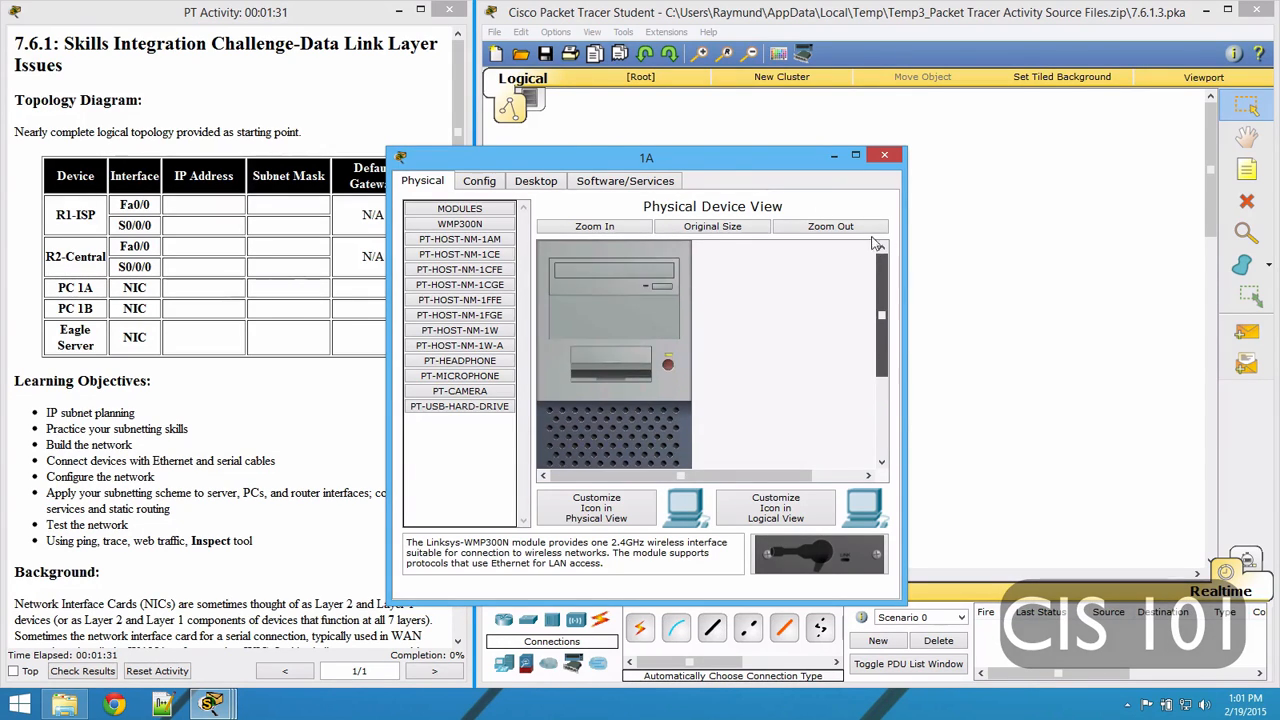
pyautogui.click(482, 185)
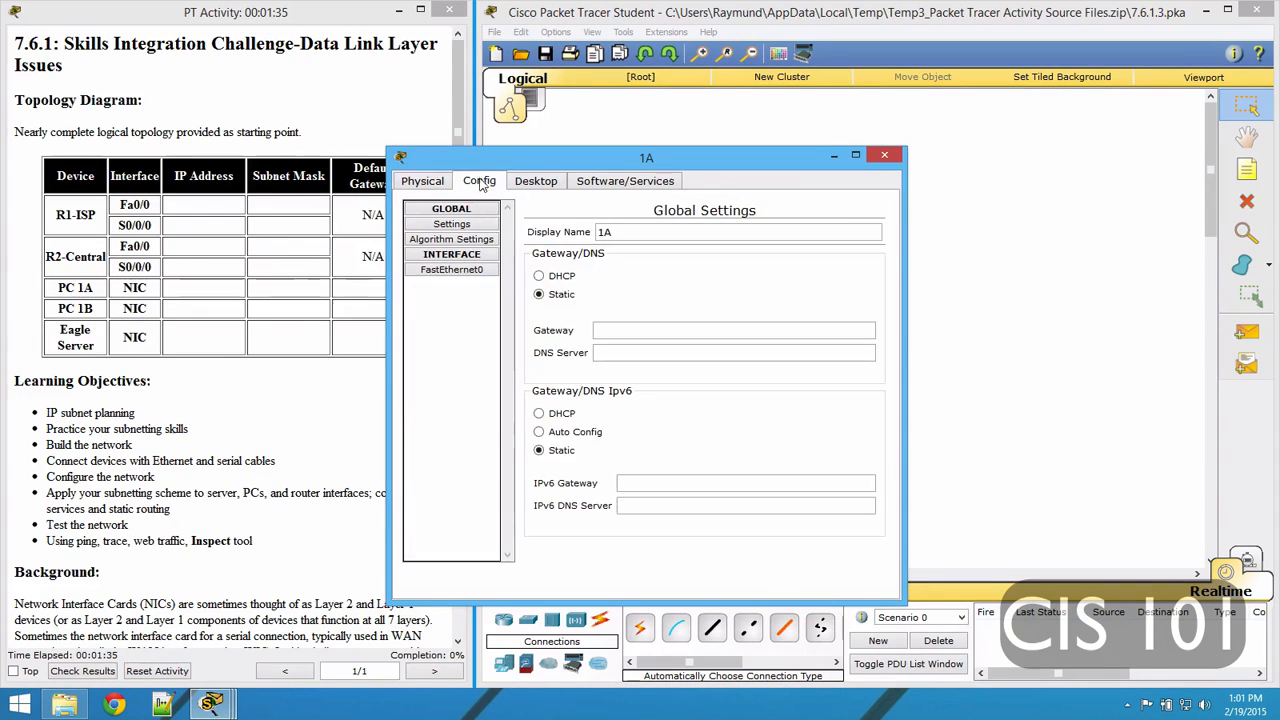
pyautogui.click(476, 279)
pyautogui.click(464, 228)
pyautogui.click(547, 186)
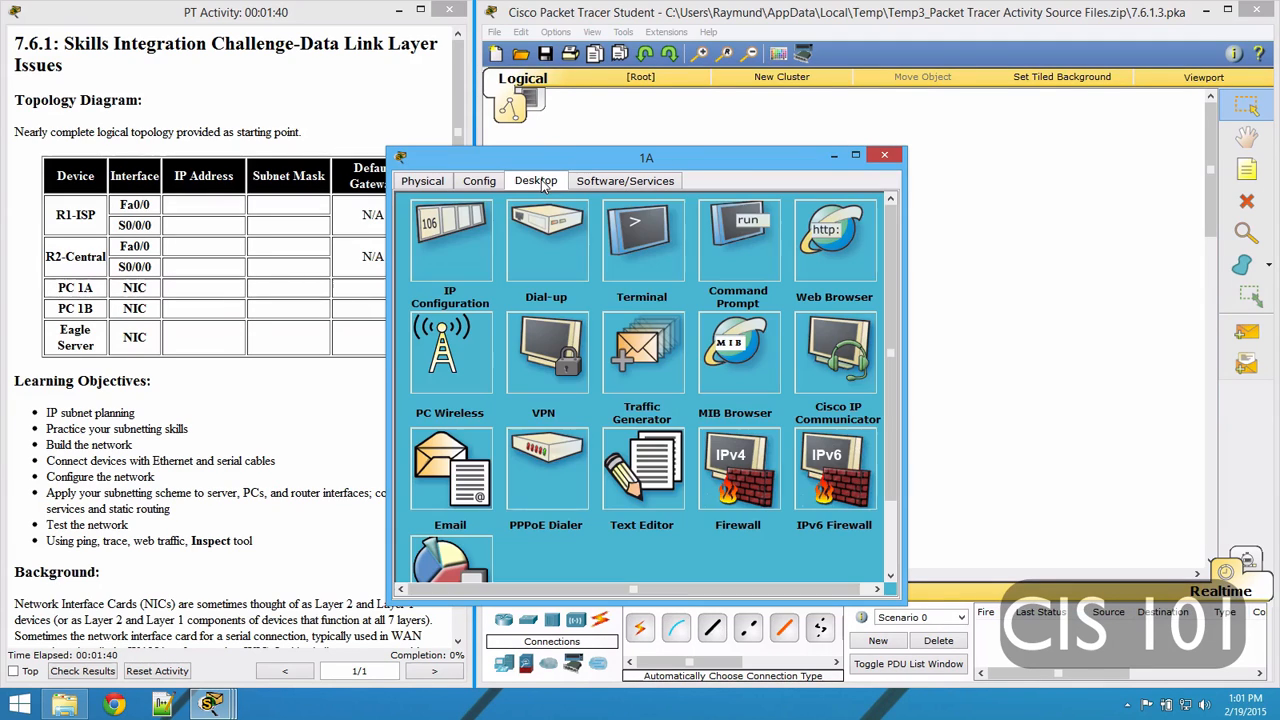
pyautogui.click(442, 243)
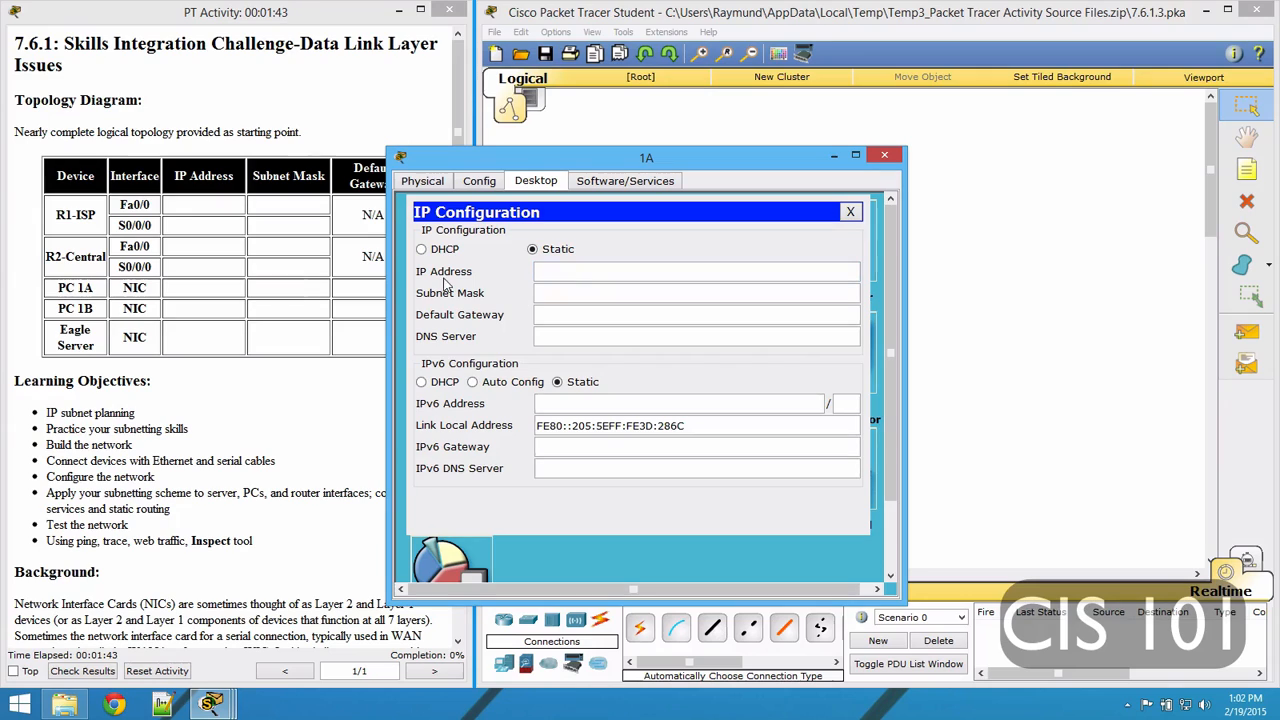
pyautogui.click(568, 272)
pyautogui.write('172.16.0.1')
# Set PC 1A's subnet mask to 255.255.254.0
pyautogui.click(619, 295)
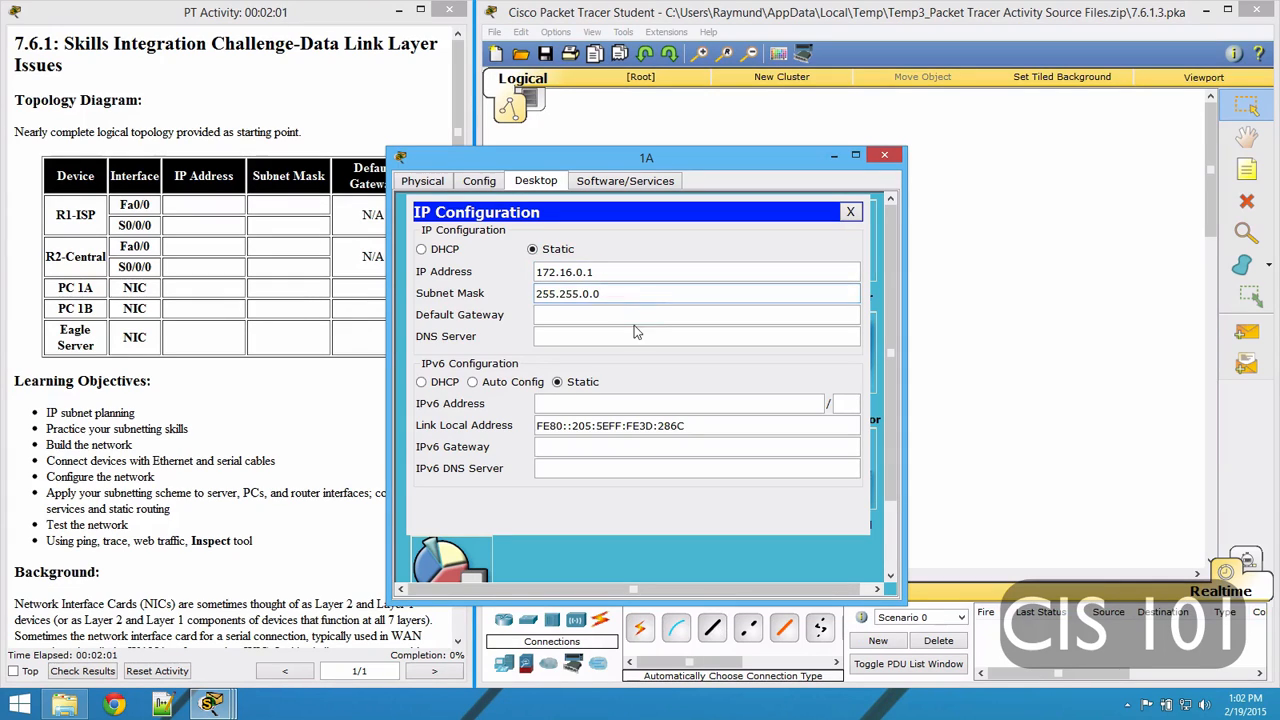
pyautogui.hotkey('shift', 'Left')
pyautogui.hotkey('shift', 'Left')
pyautogui.hotkey('shift', 'Left')
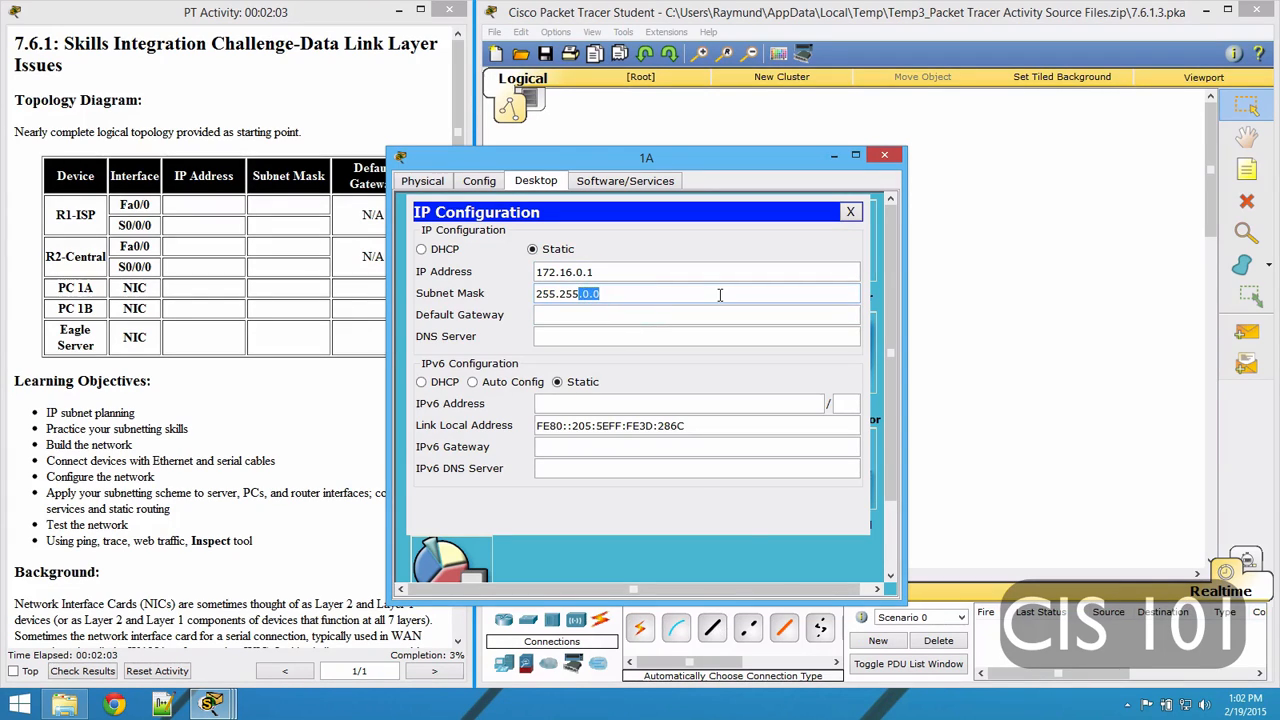
pyautogui.press('BackSpace')
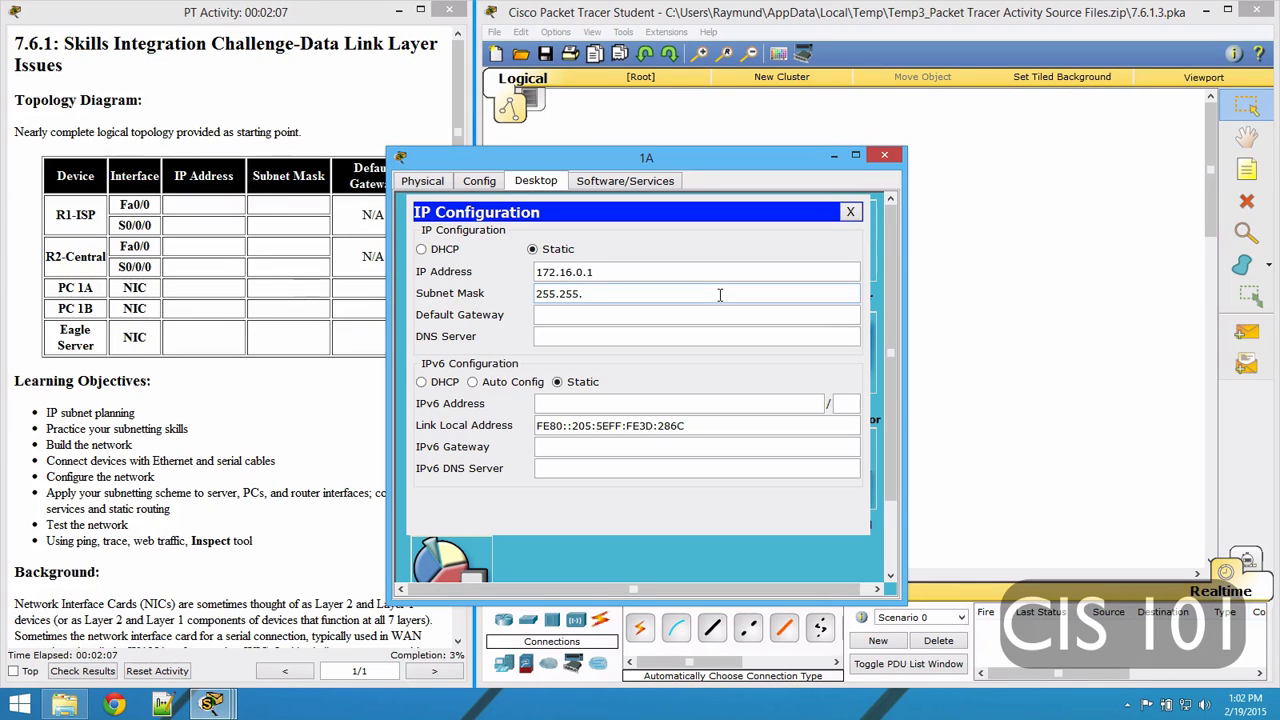
pyautogui.write('2')
pyautogui.press('BackSpace')
pyautogui.write('254.0')
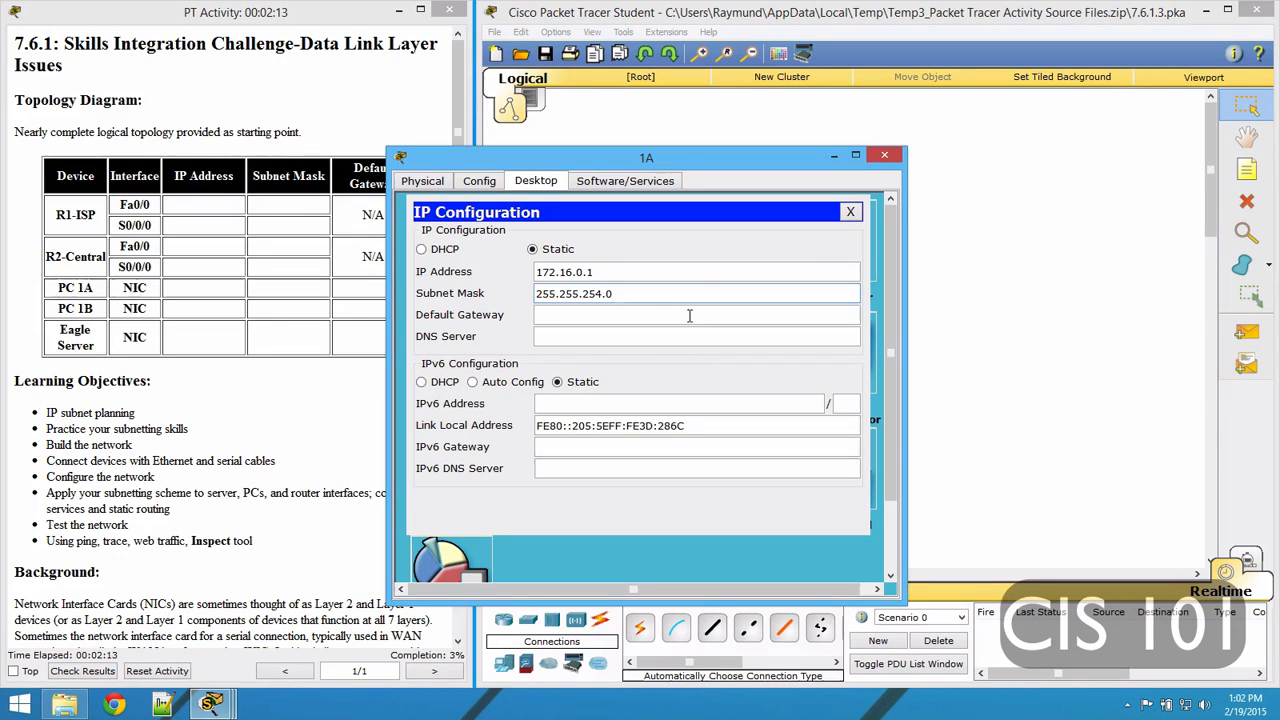
# Set PC 1A's default gateway to 172.16.1.254 and its DNS server to 172.16.3.61
pyautogui.click(654, 316)
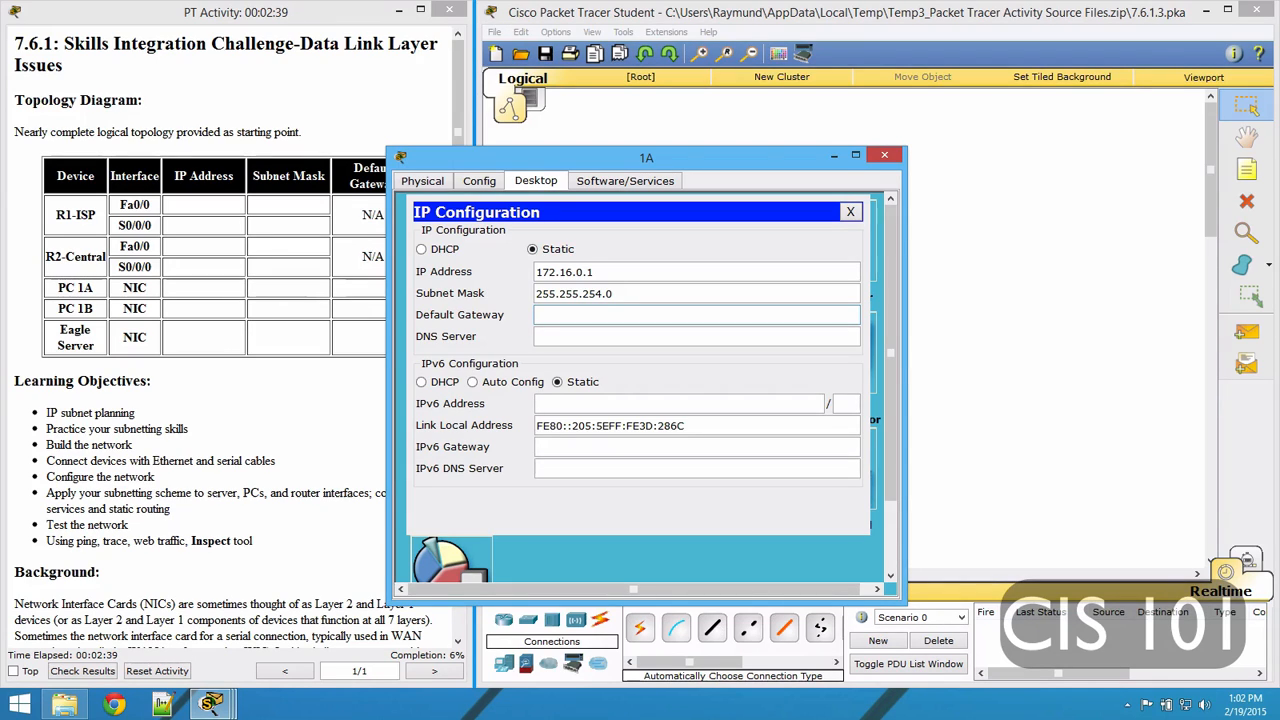
pyautogui.click(553, 317)
pyautogui.write('172.')
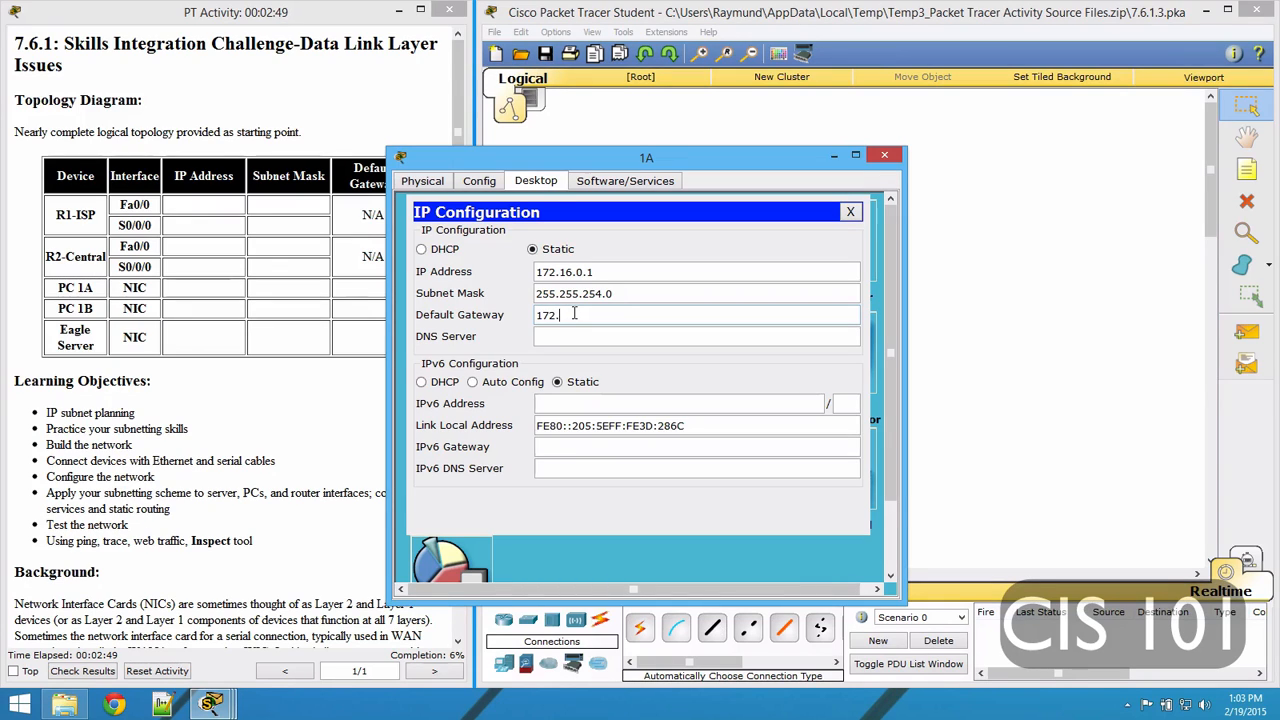
pyautogui.write('16.1.254')
pyautogui.press('Tab')
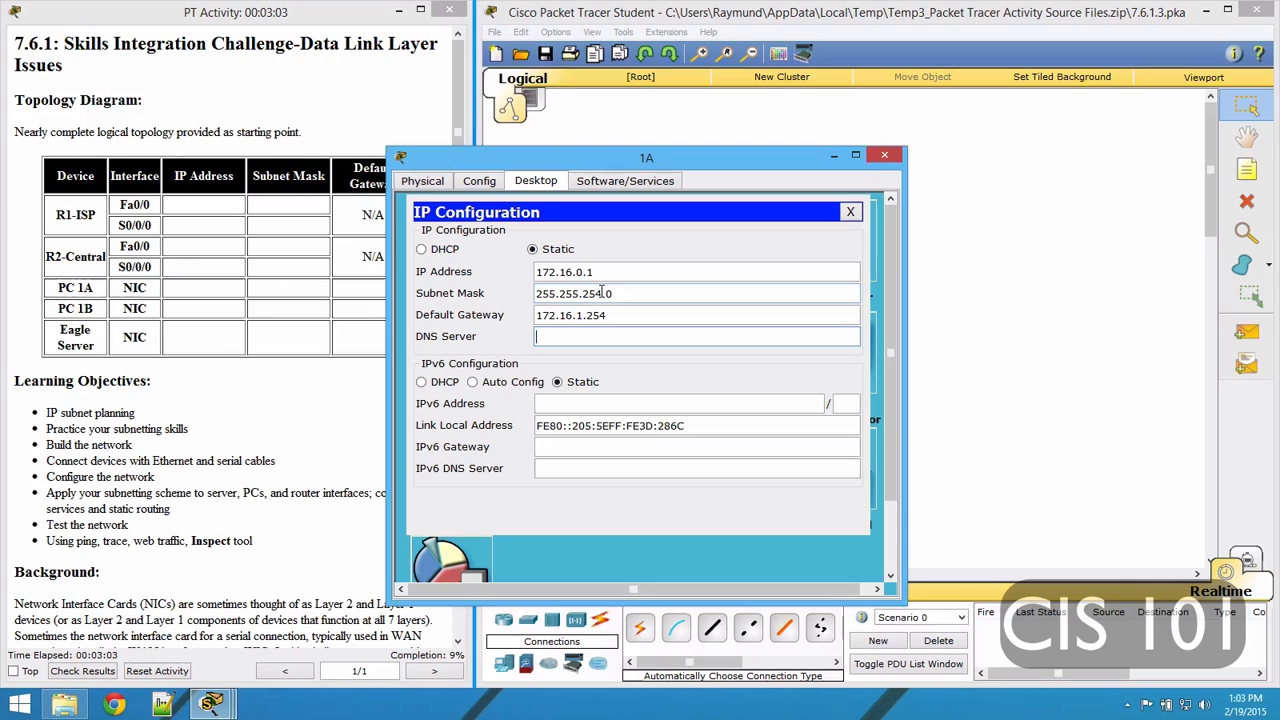
pyautogui.write('172.16.3.61')
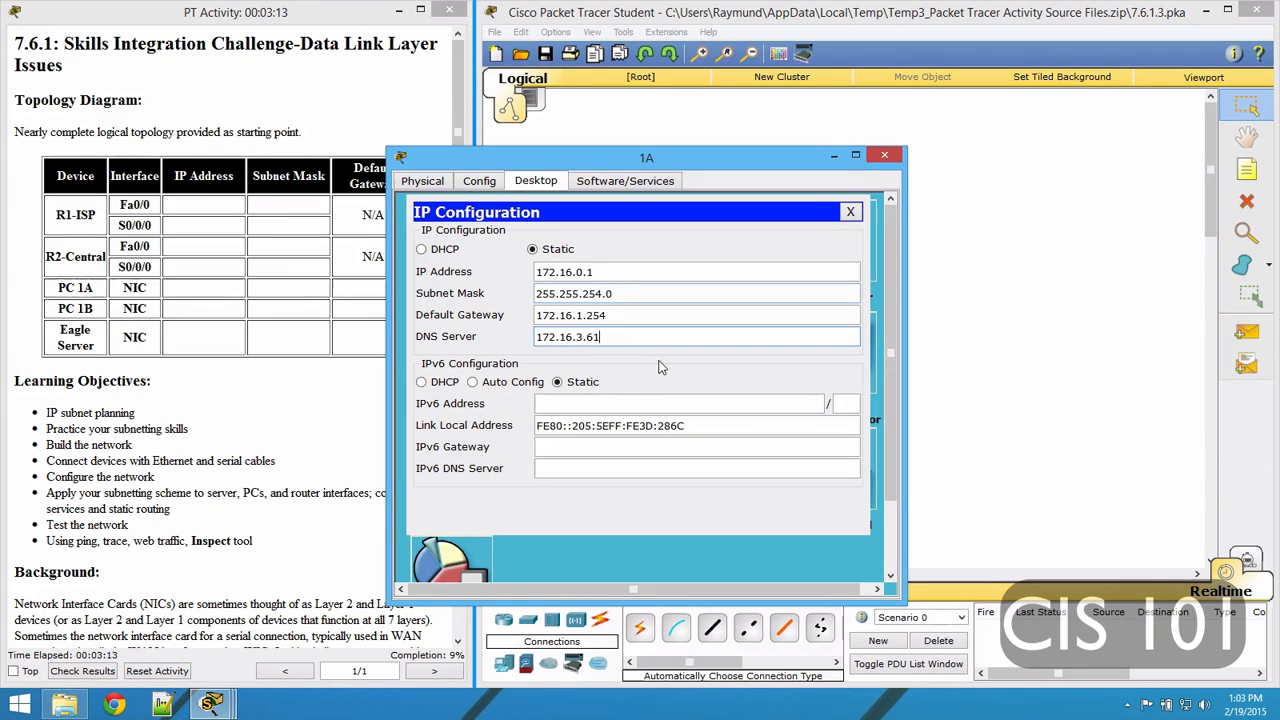
# Turn on PC 1A's FastEthernet0 port, and close the device window after checking its global and interface settings
pyautogui.click(479, 181)
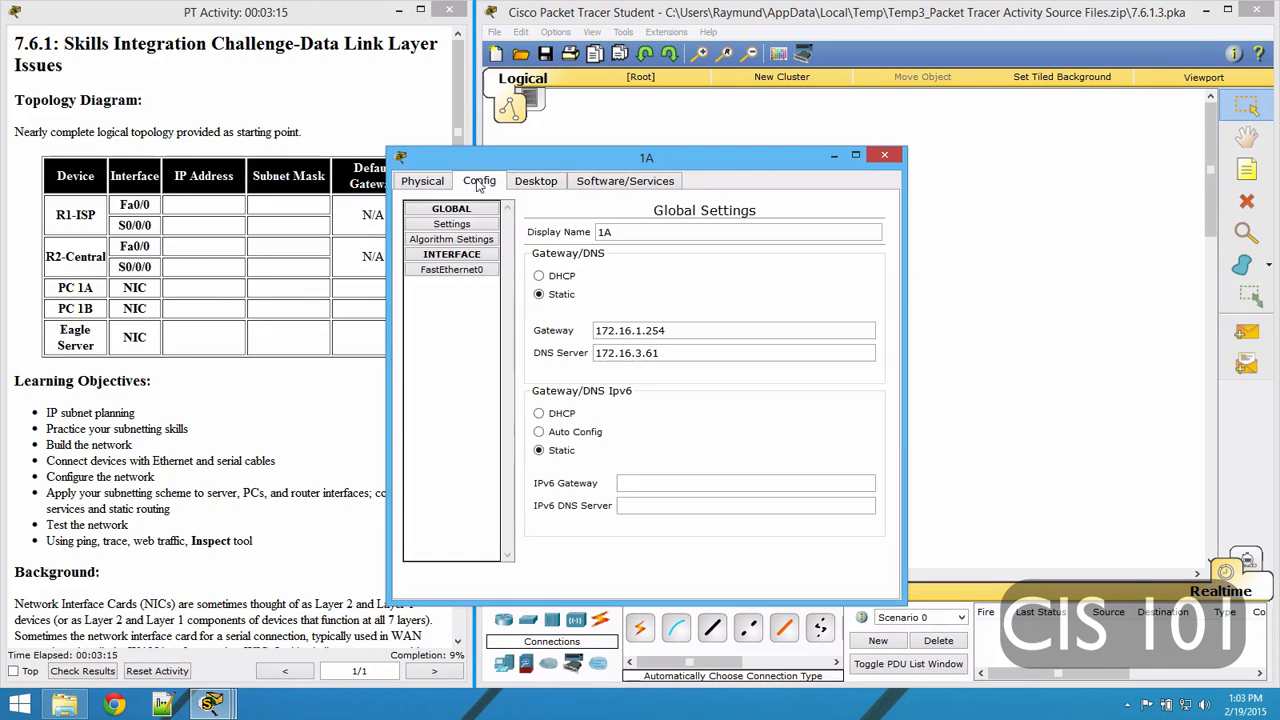
pyautogui.click(452, 269)
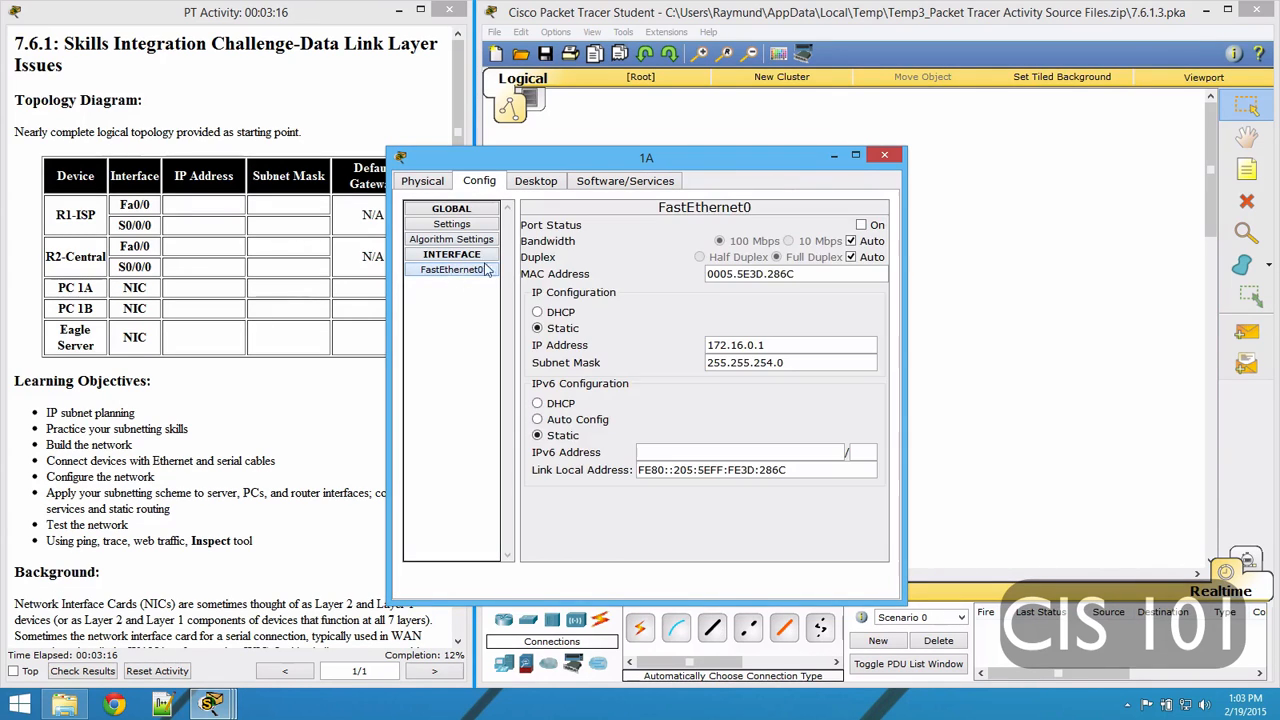
pyautogui.click(861, 225)
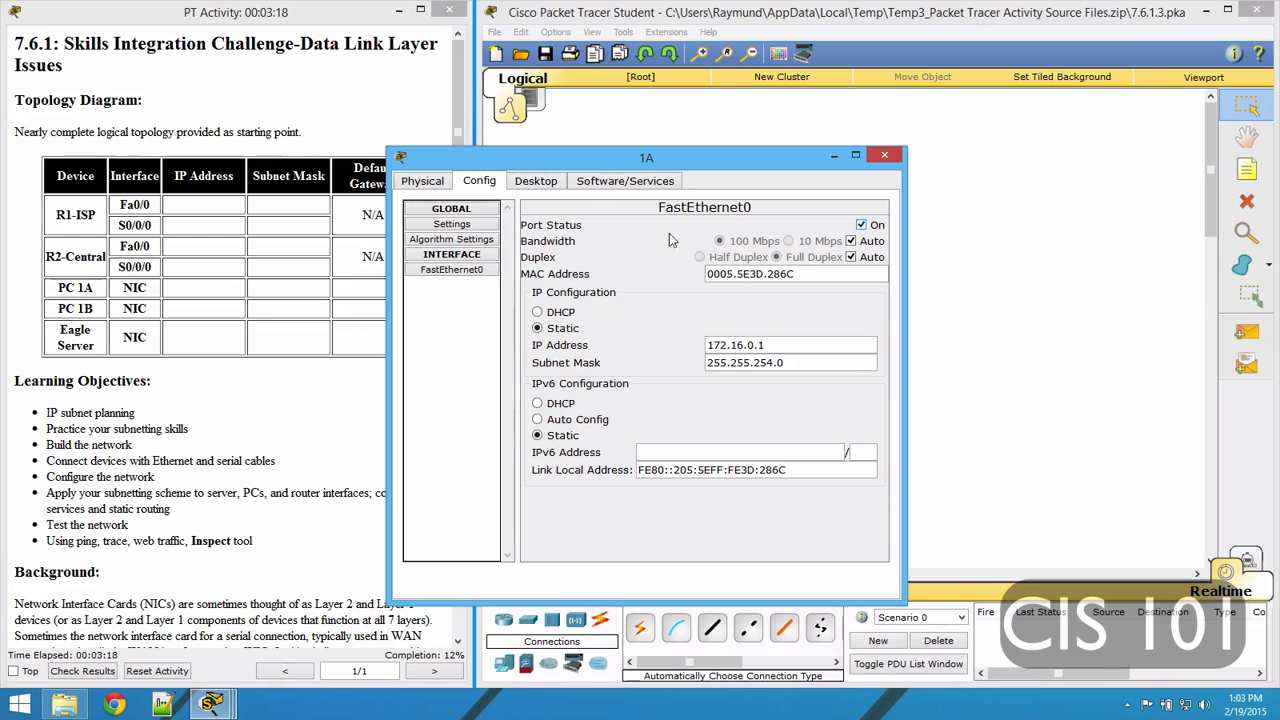
pyautogui.click(459, 226)
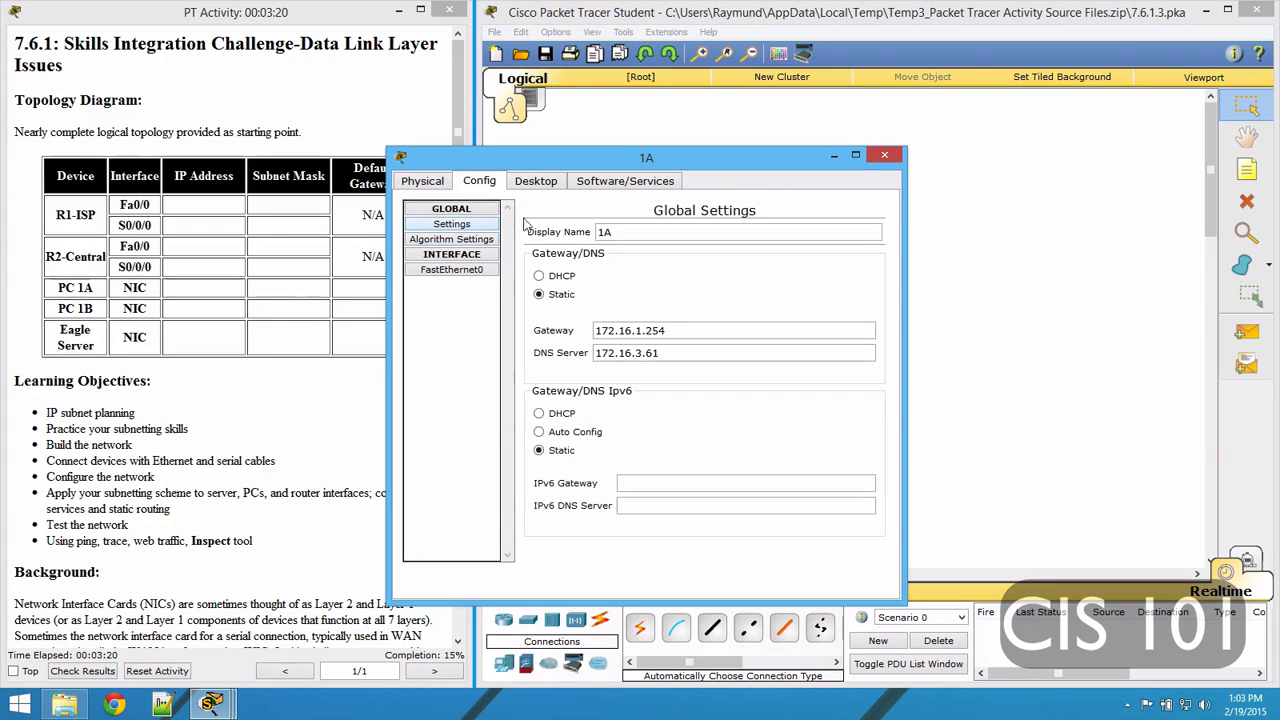
pyautogui.click(479, 271)
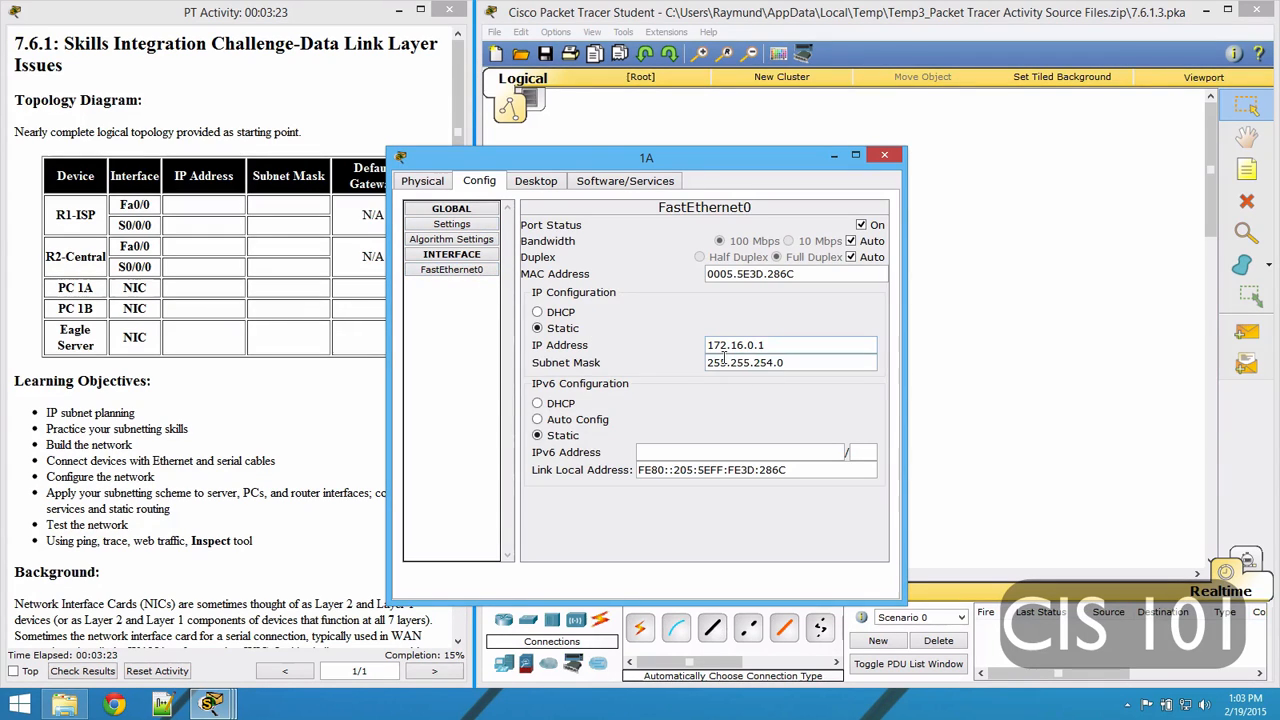
pyautogui.click(478, 225)
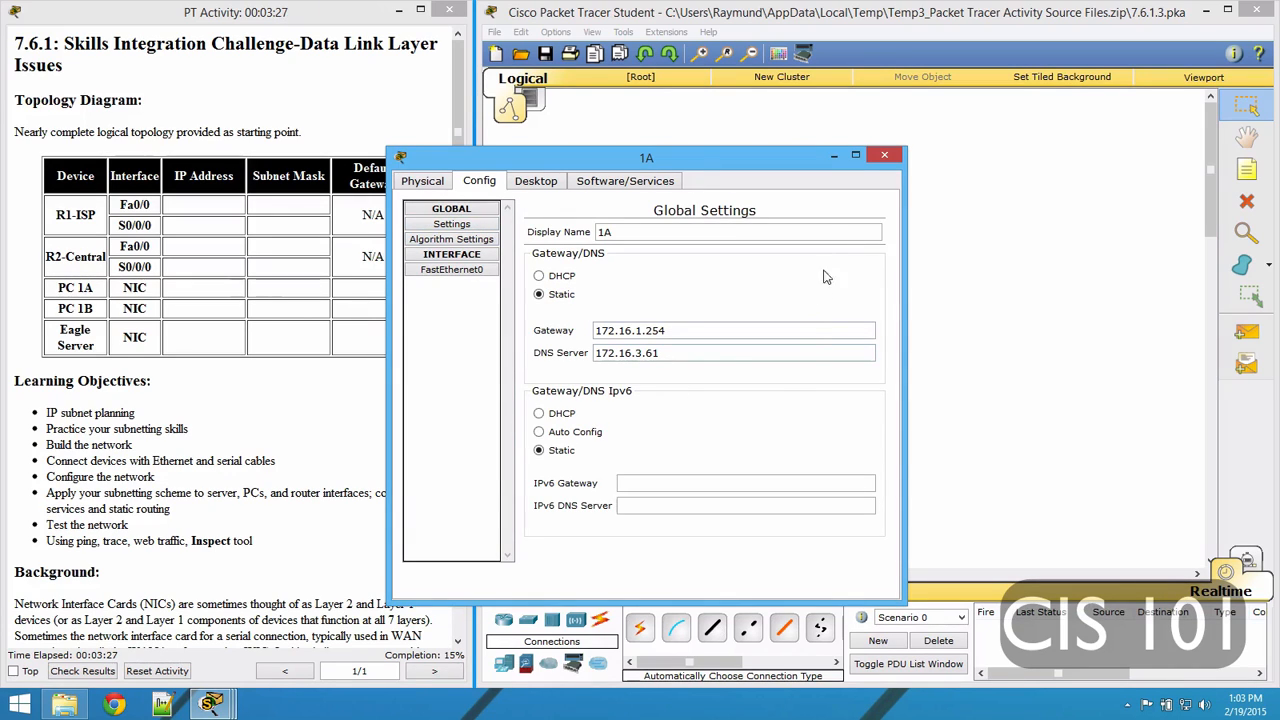
pyautogui.click(884, 155)
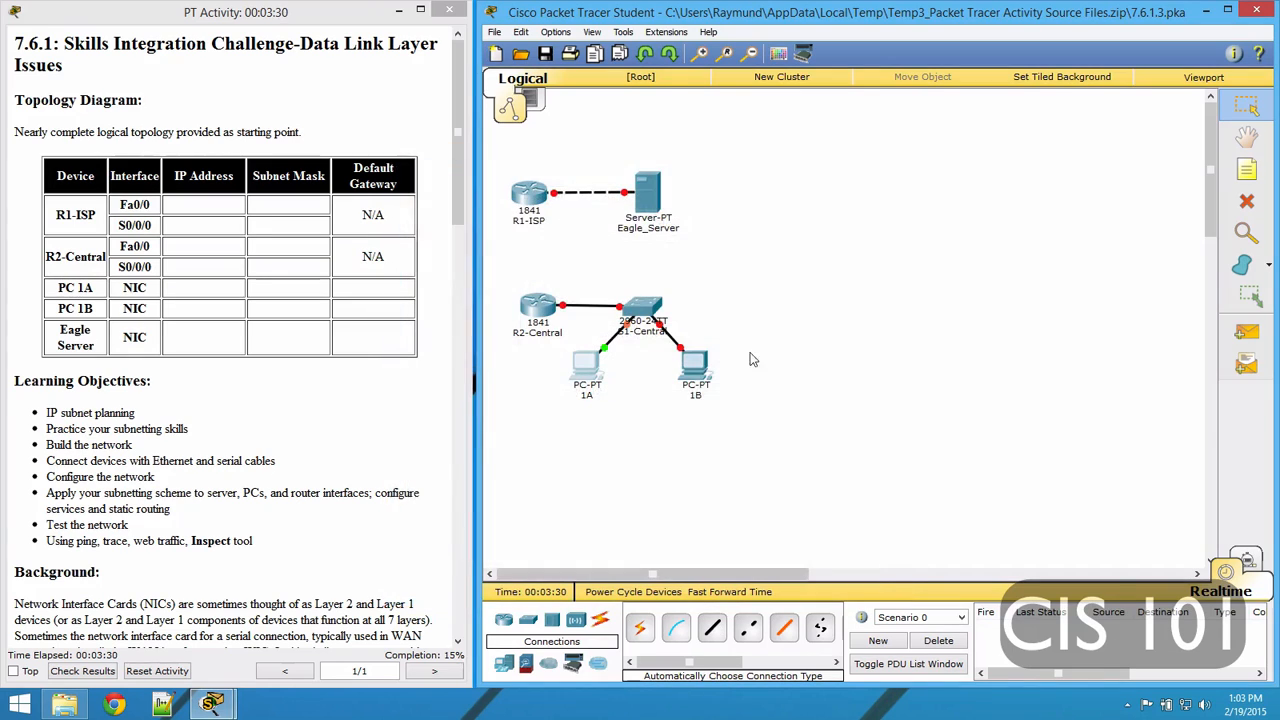
# Open PC 1B's configuration and turn on its FastEthernet0 port
pyautogui.click(698, 366)
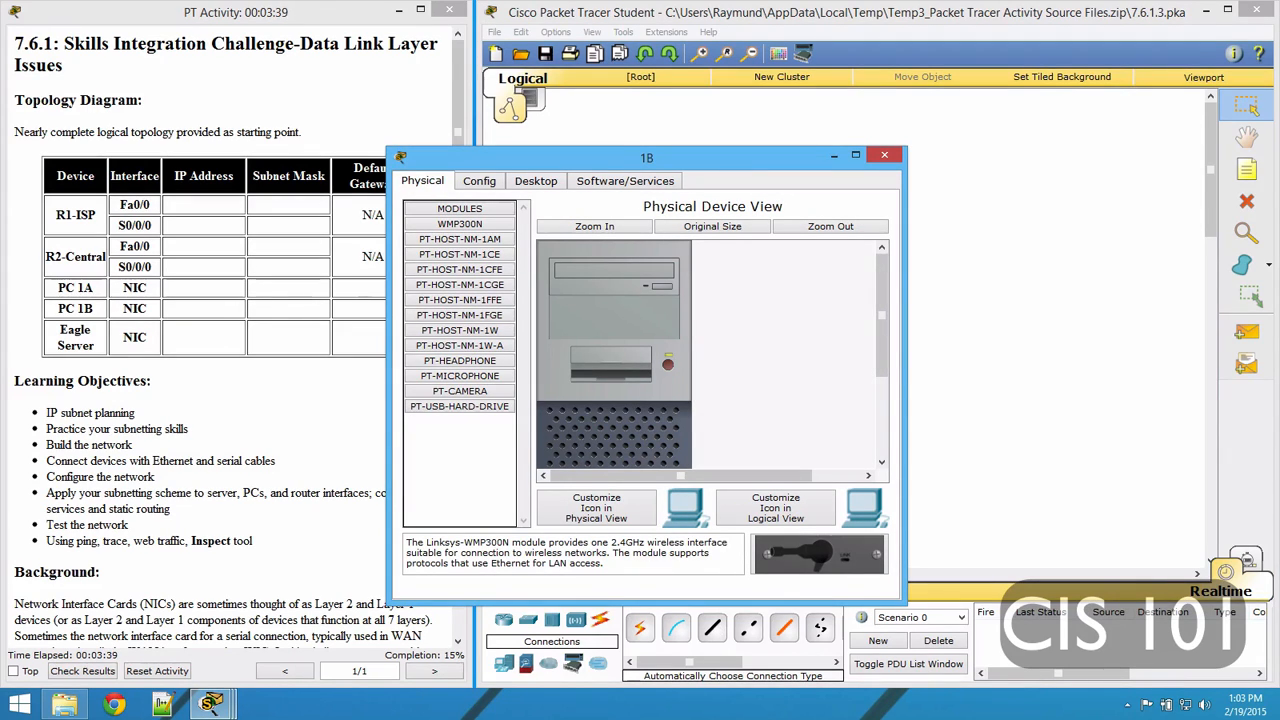
pyautogui.click(482, 183)
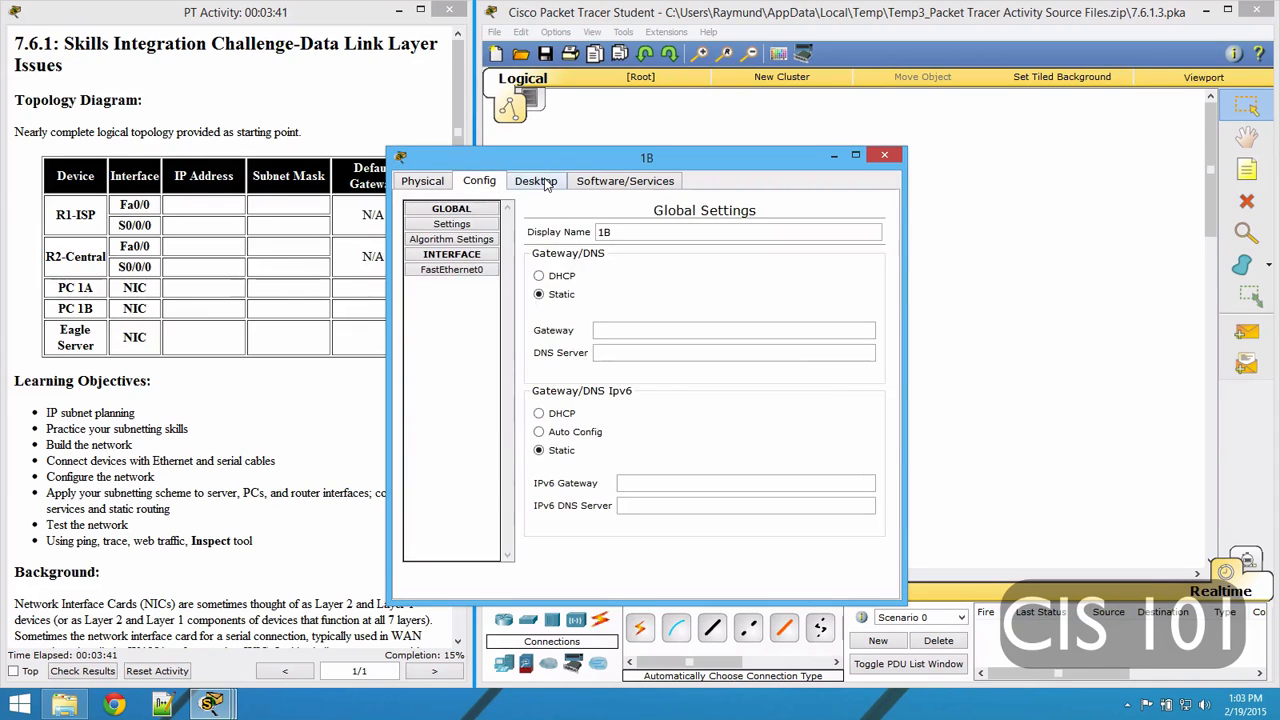
pyautogui.click(468, 271)
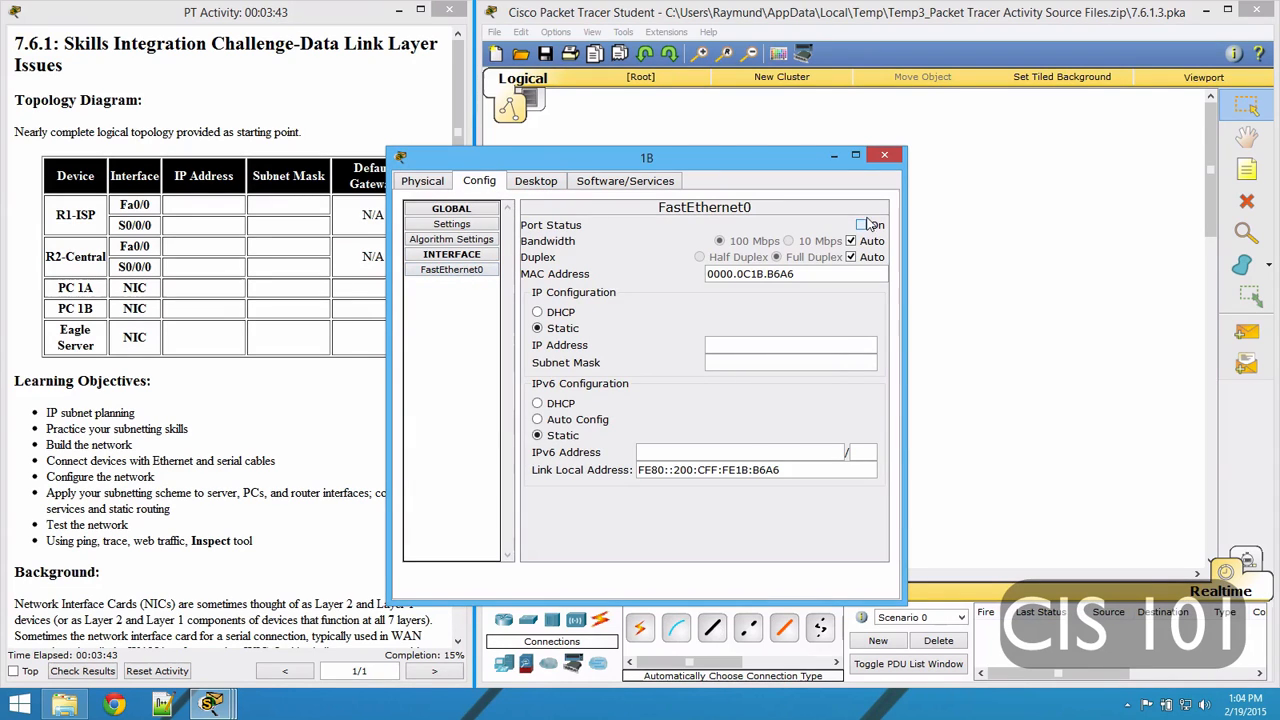
# Set PC 1B's static IP address to 172.16.0.2 with subnet mask 255.255.254.0
pyautogui.click(536, 181)
pyautogui.click(440, 236)
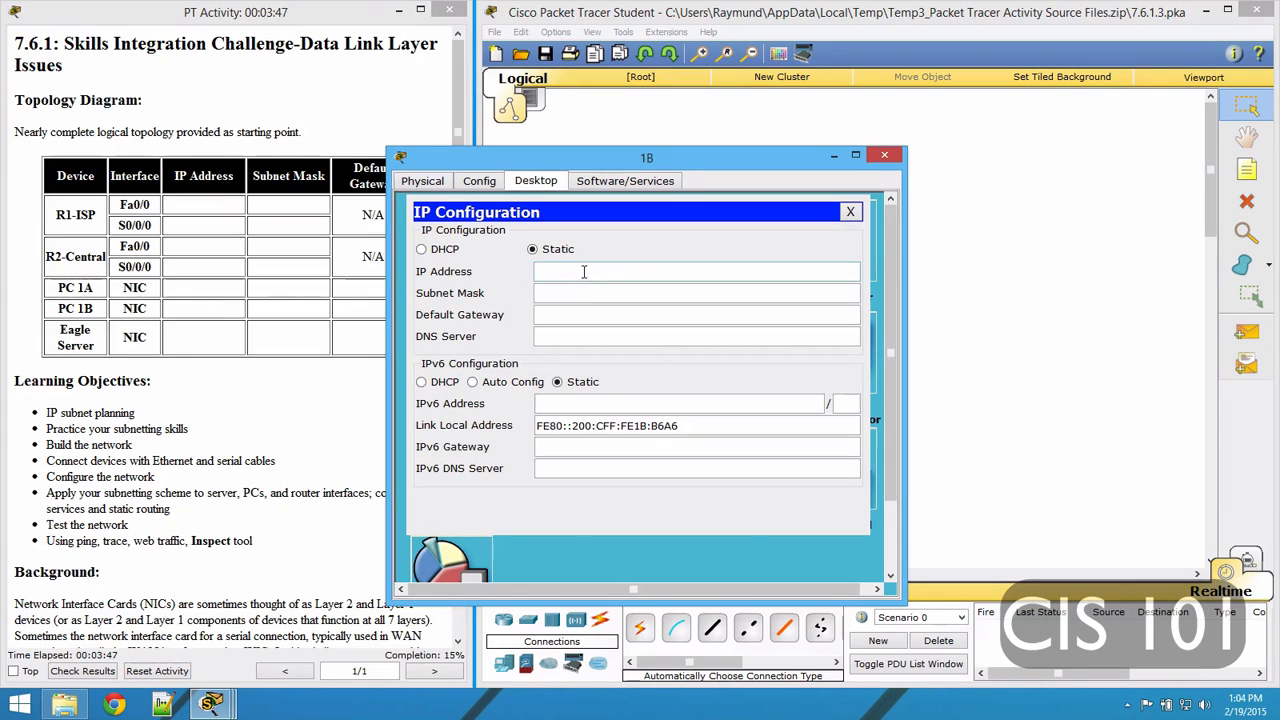
pyautogui.click(640, 271)
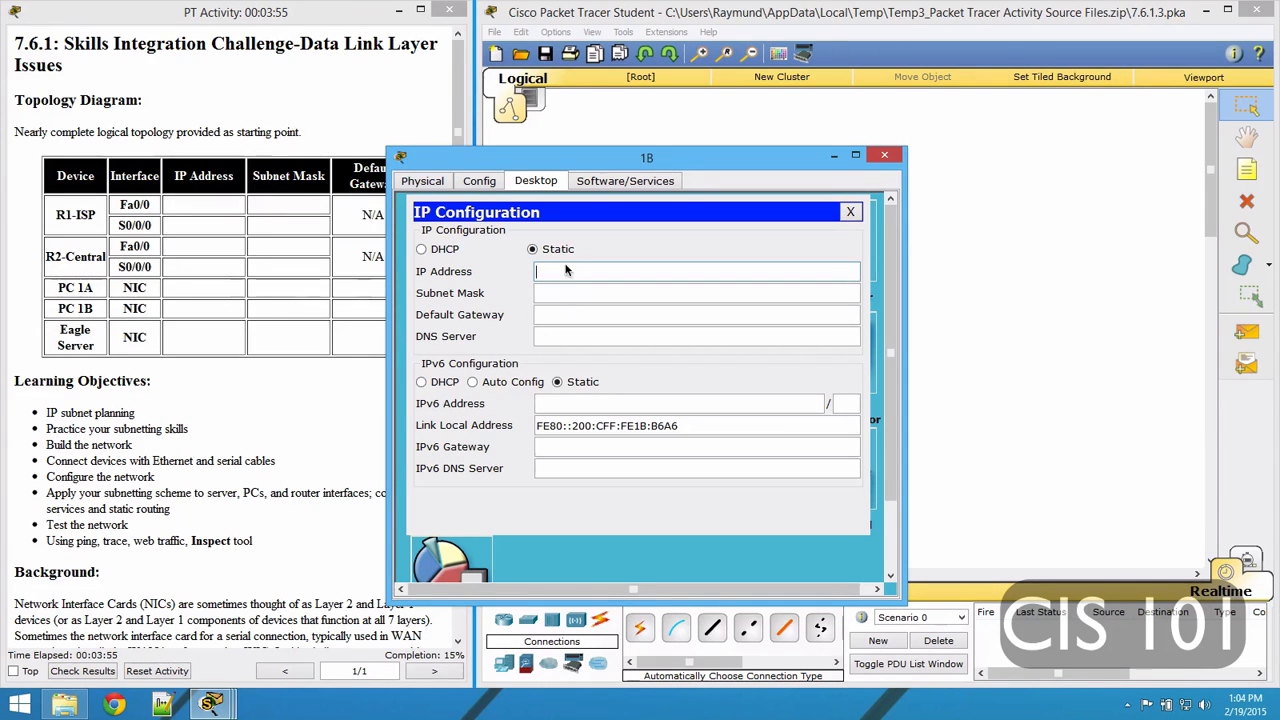
pyautogui.write('172.16.0.2')
pyautogui.click(590, 293)
pyautogui.moveTo(604, 293); pyautogui.dragTo(588, 293)
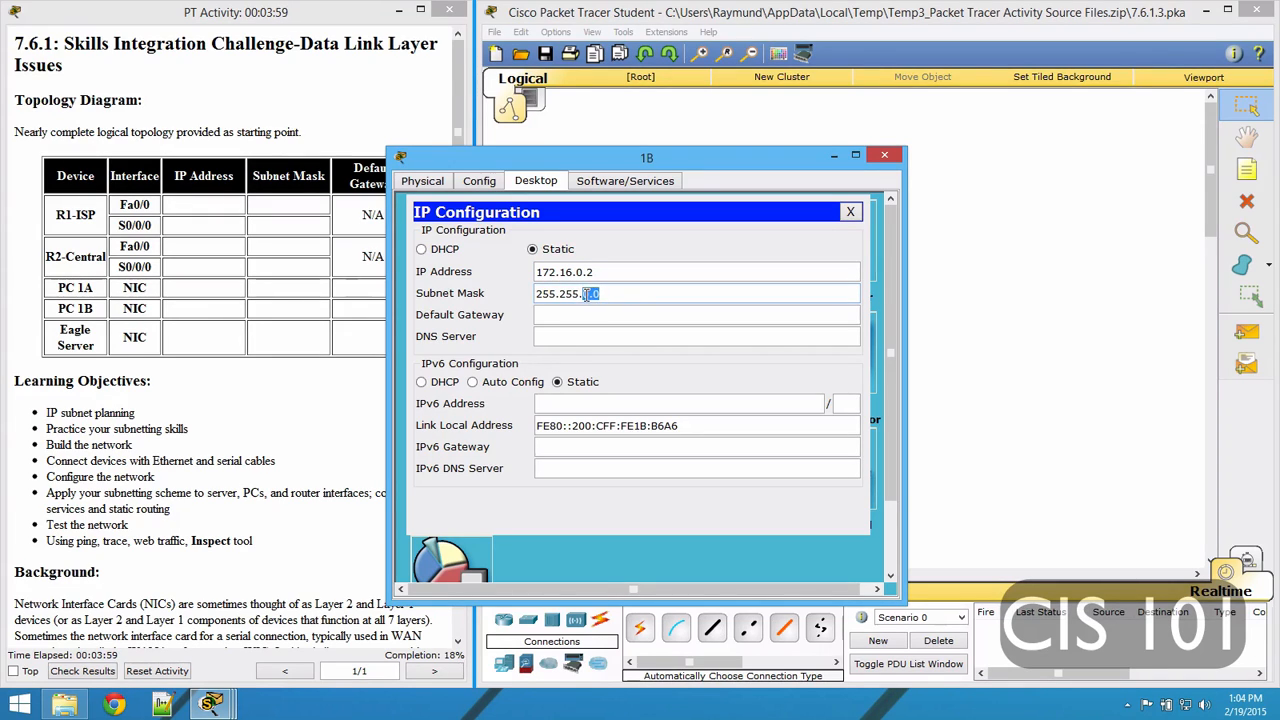
pyautogui.press('BackSpace')
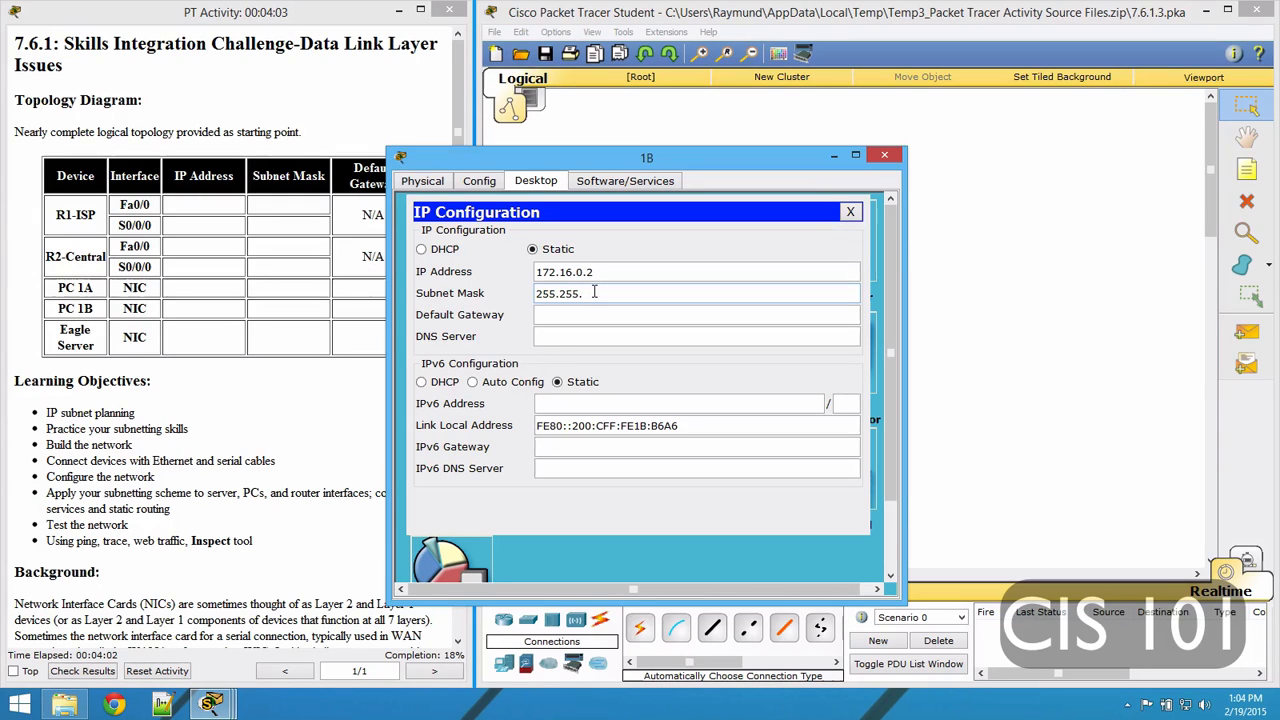
pyautogui.write('254.0')
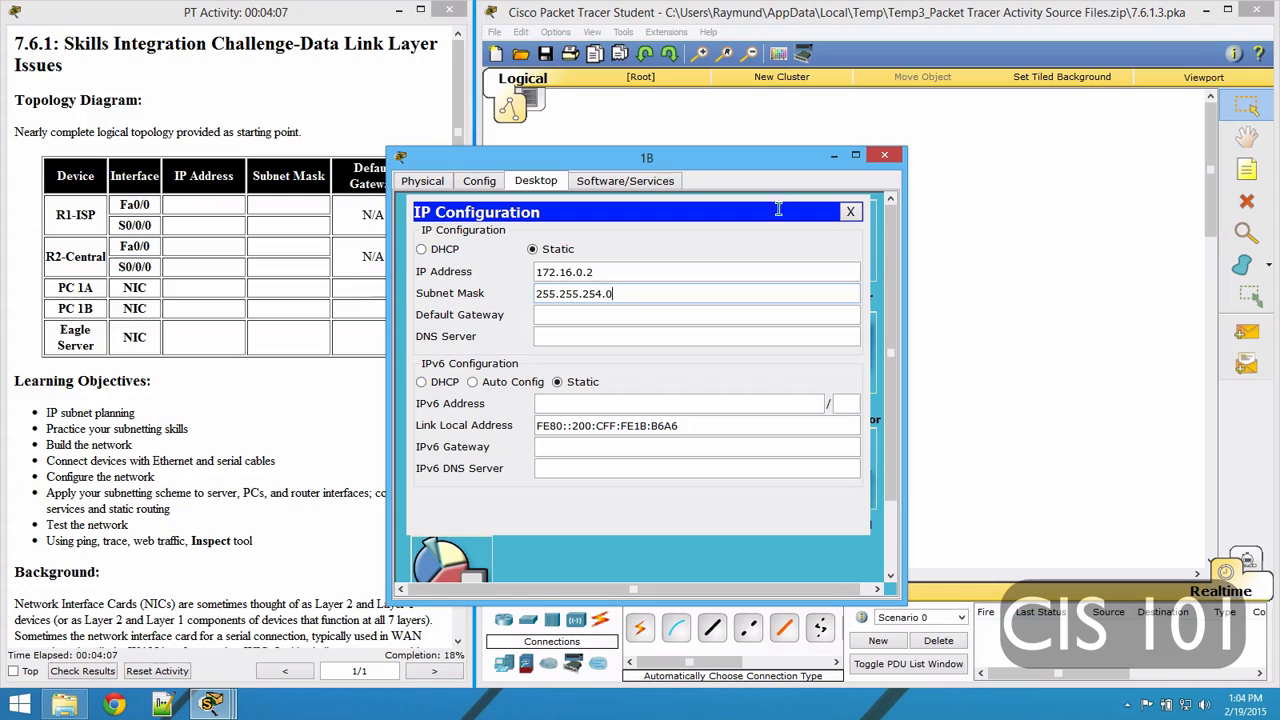
# Set PC 1B's default gateway to 172.16.1.254 and DNS server to 172.16.3.61, and check its global and FastEthernet0 settings
pyautogui.press('Tab')
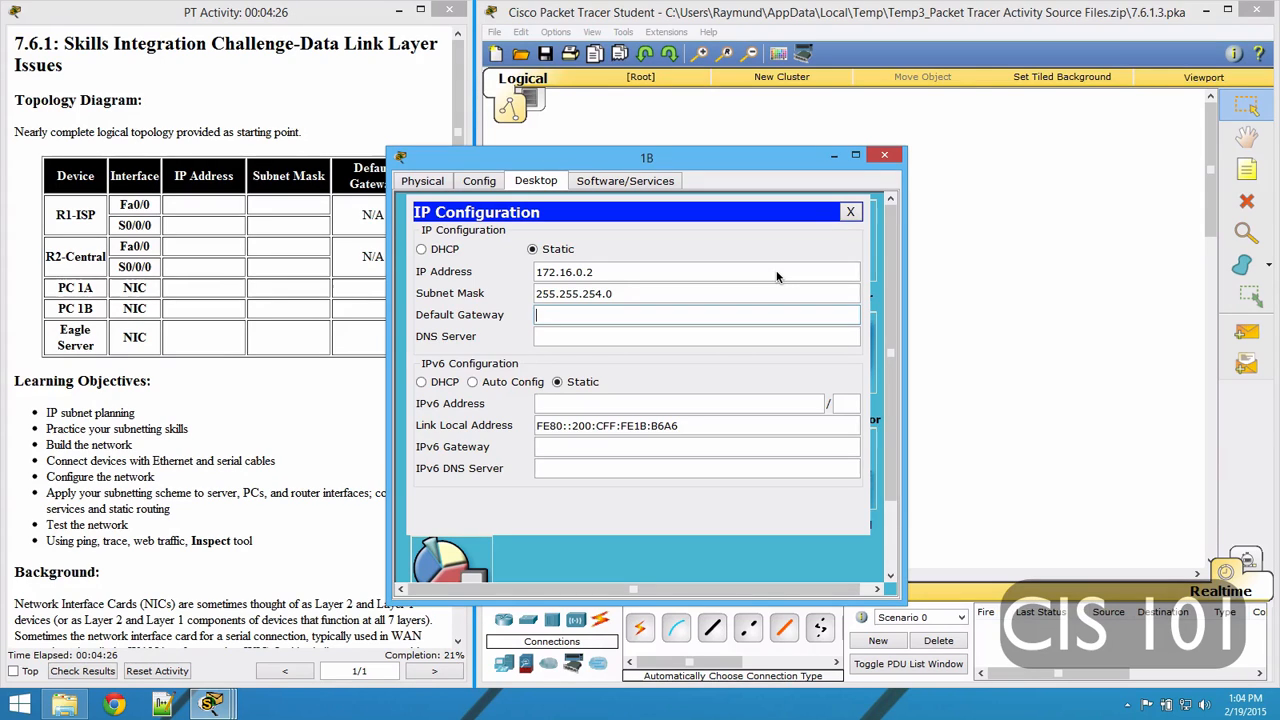
pyautogui.click(662, 316)
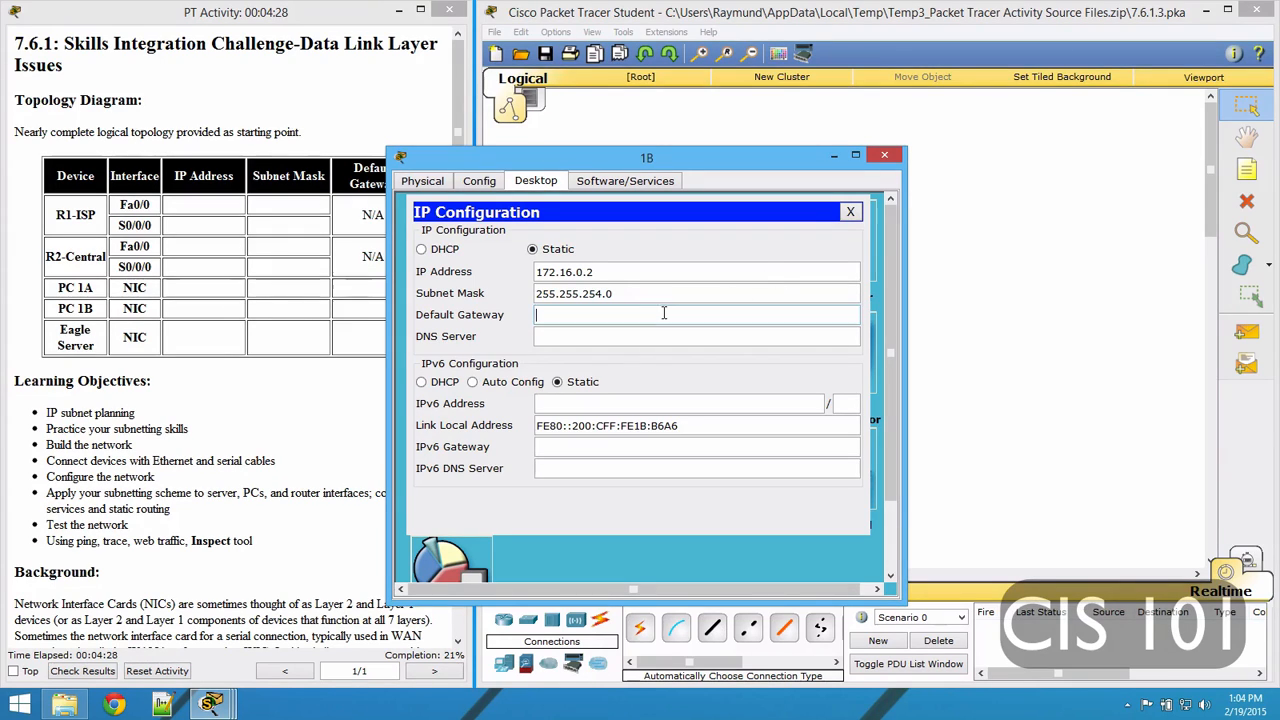
pyautogui.write('17')
pyautogui.write('2.16.1.254')
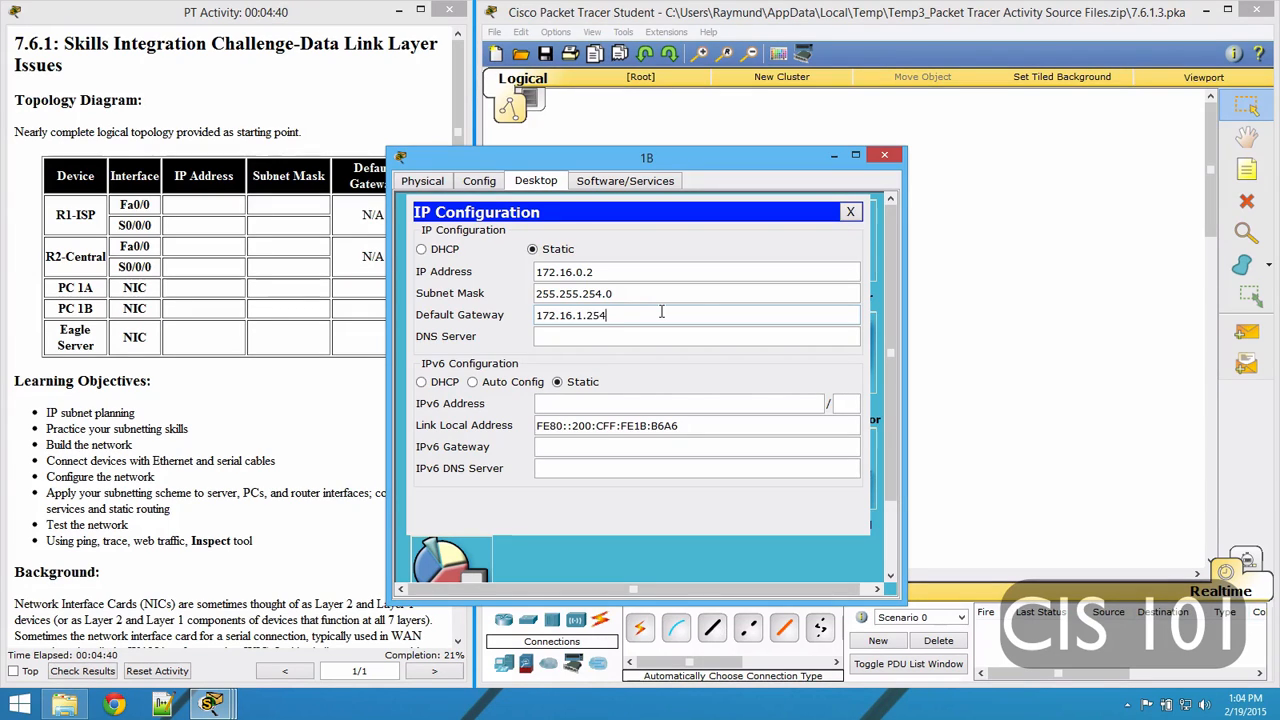
pyautogui.click(629, 335)
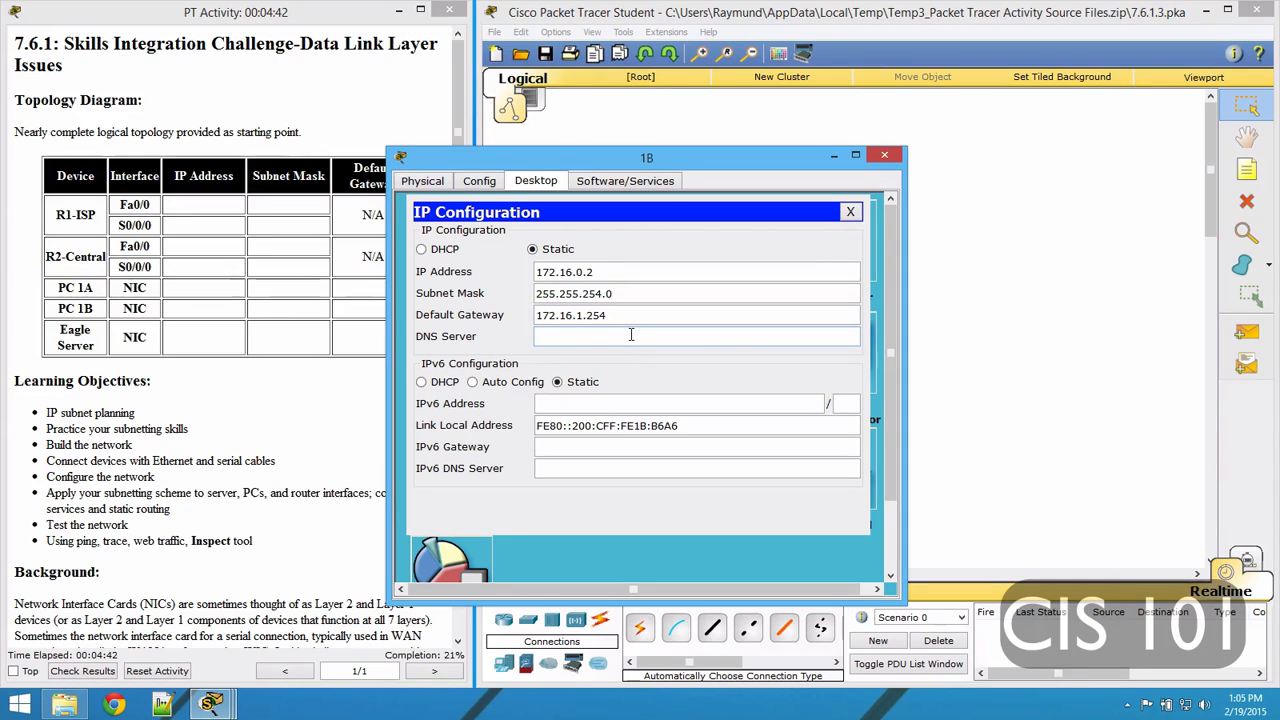
pyautogui.write('172.16.3.61')
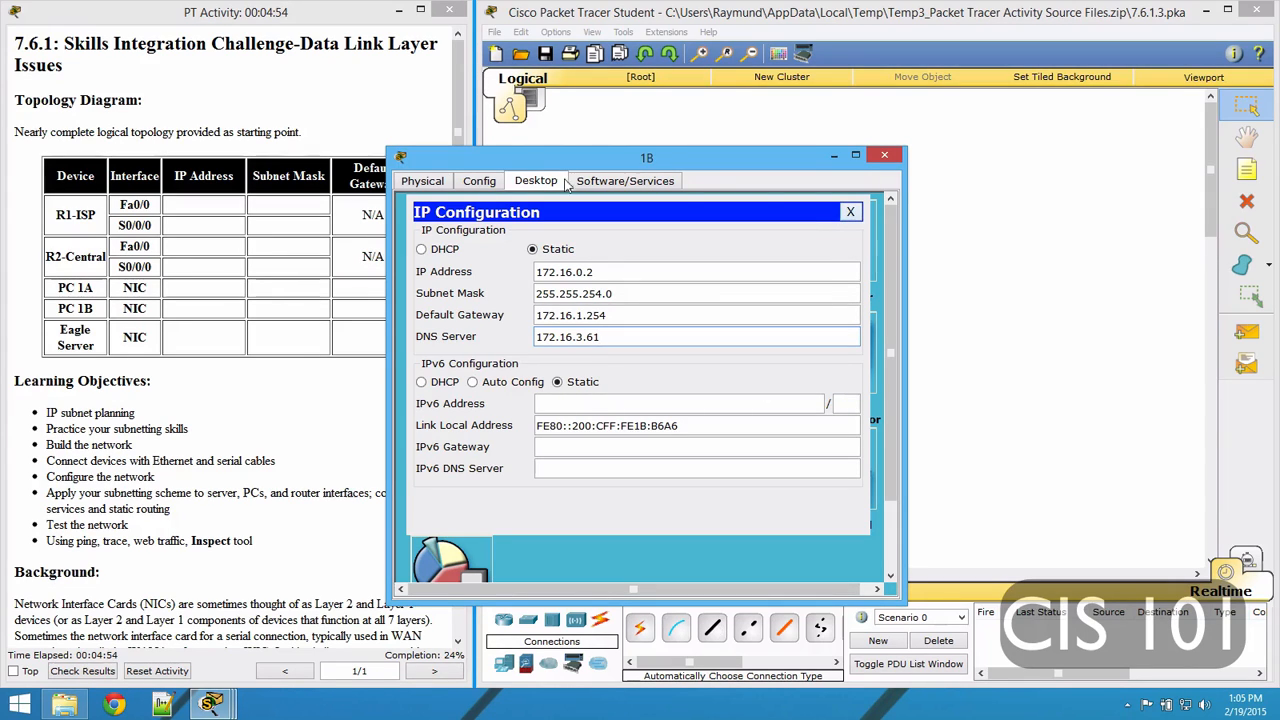
pyautogui.click(470, 178)
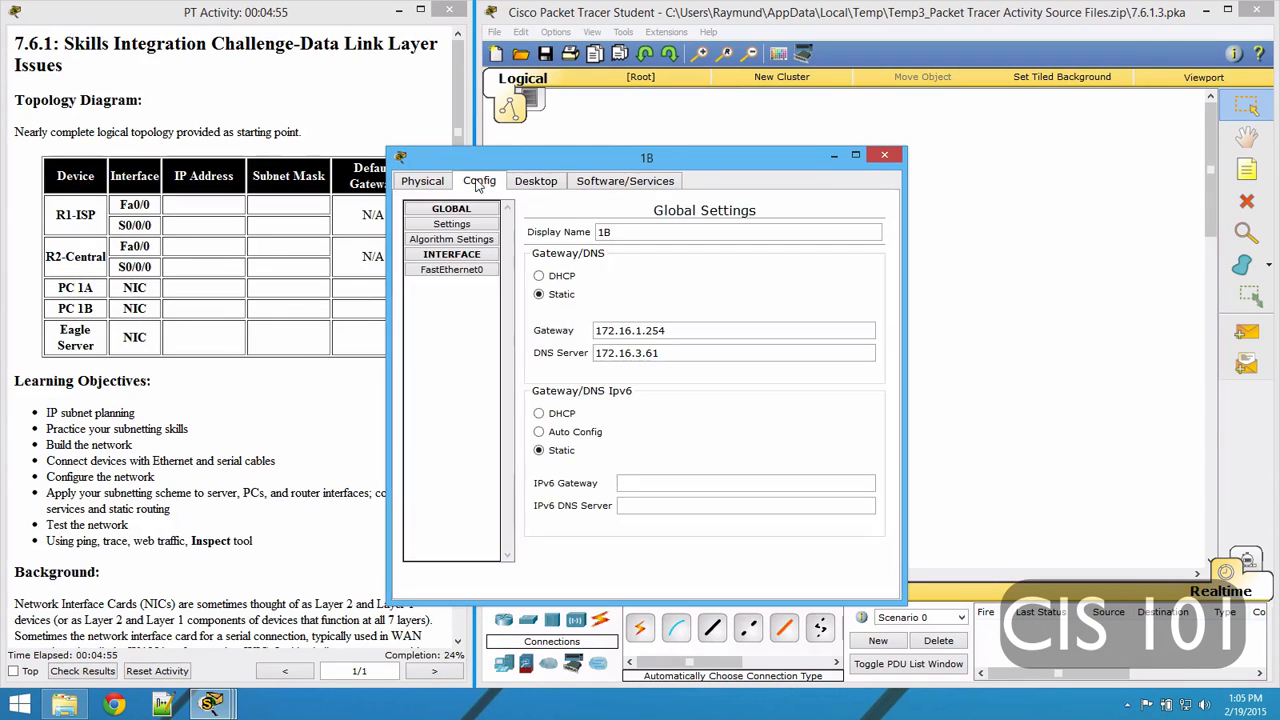
pyautogui.click(490, 271)
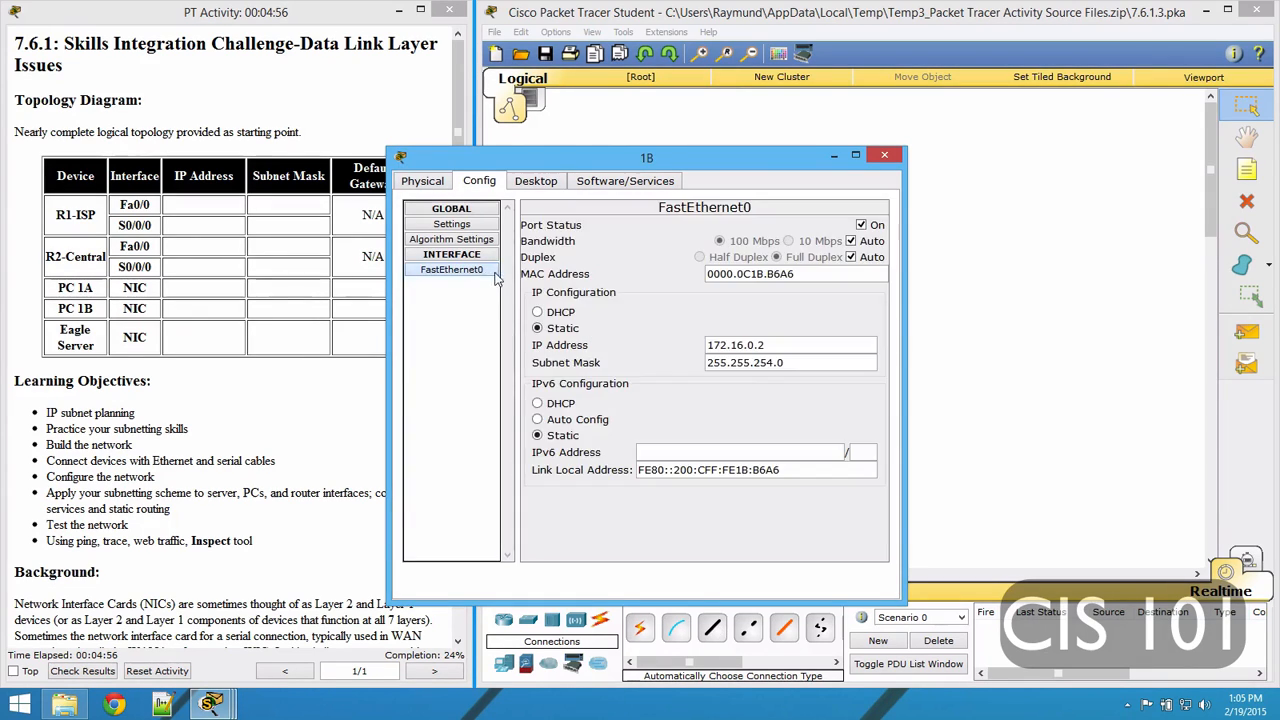
# Close PC 1B's window after checking its global settings, and install an HWIC-2T module in R2-Central's empty expansion slot
pyautogui.click(470, 226)
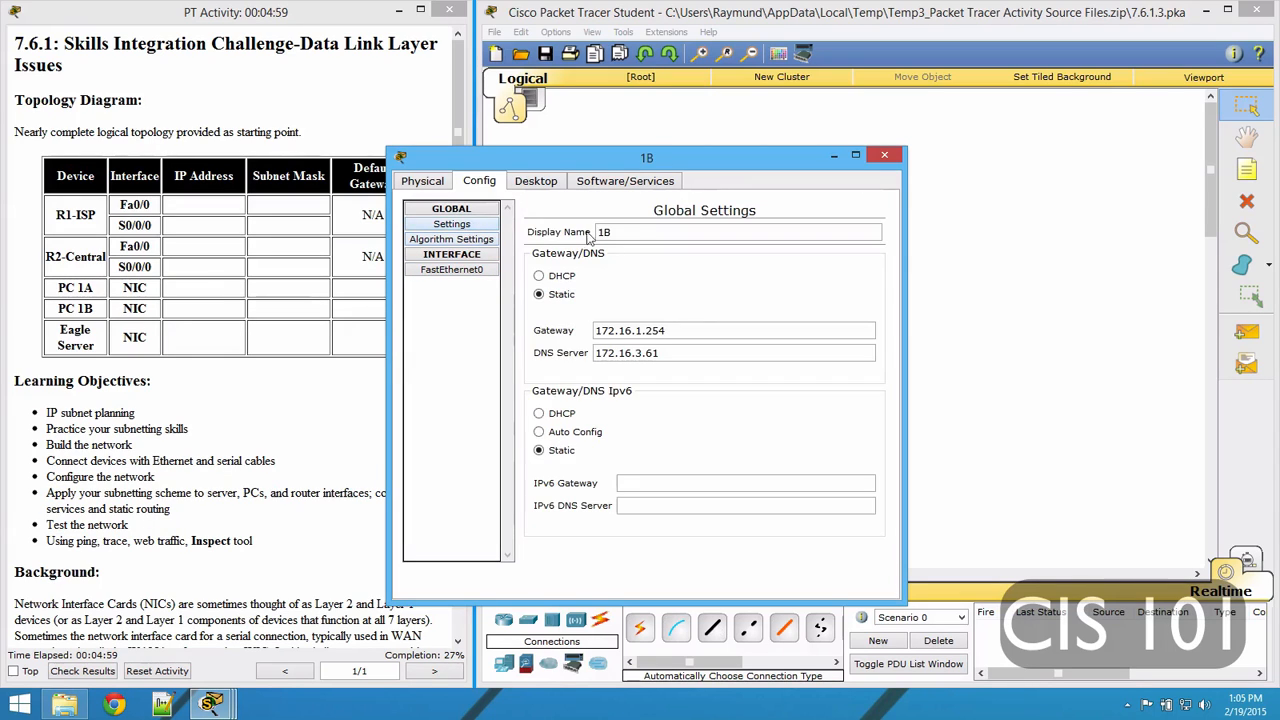
pyautogui.click(885, 157)
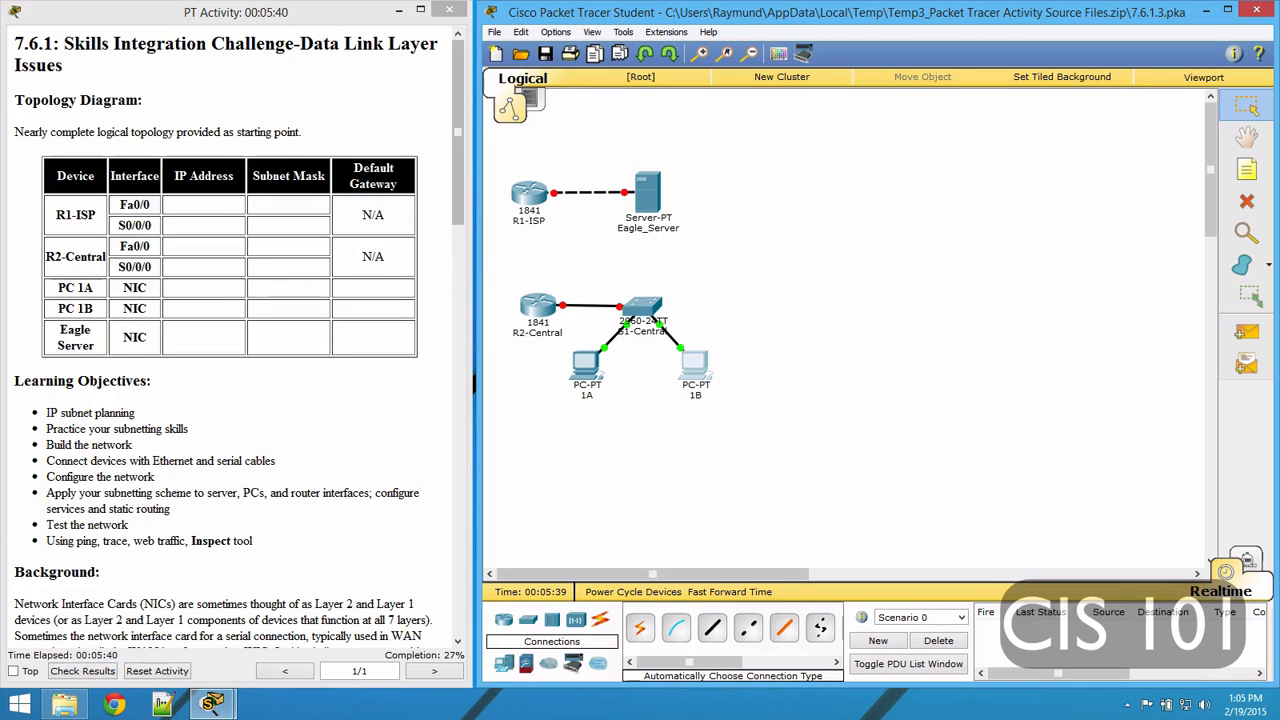
pyautogui.click(538, 312)
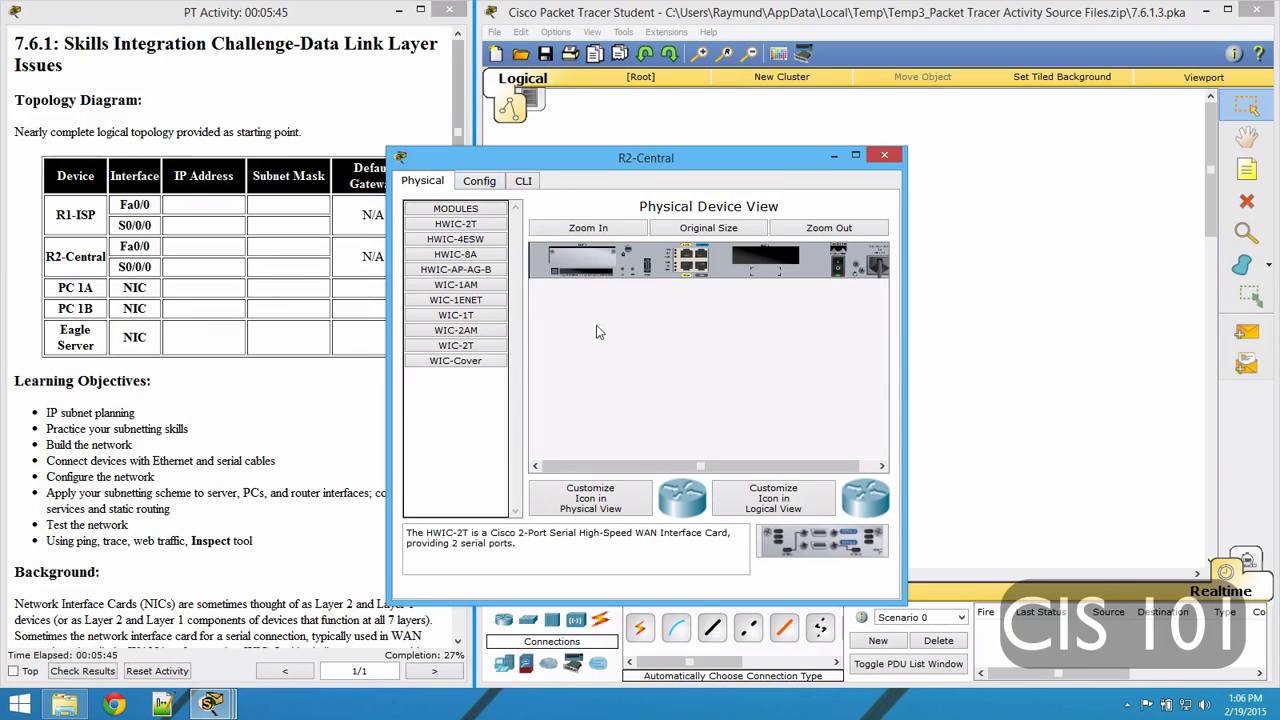
pyautogui.moveTo(842, 540); pyautogui.dragTo(770, 258)
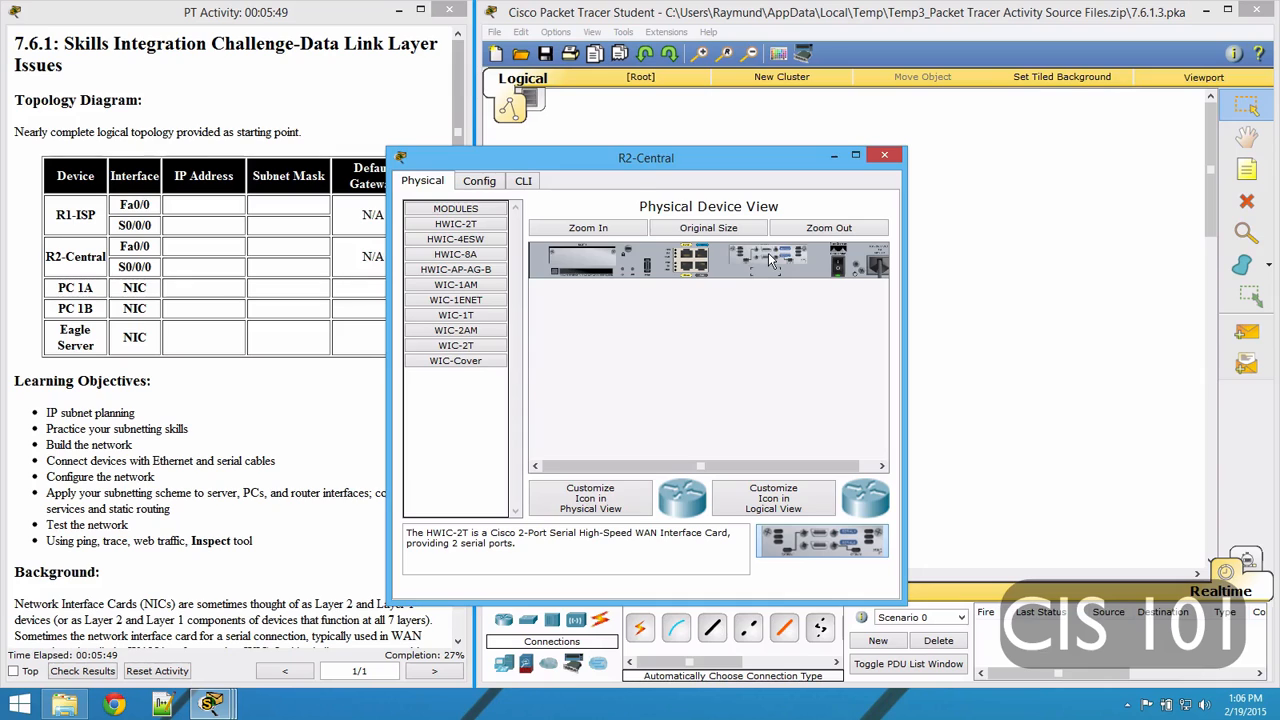
pyautogui.click(731, 362)
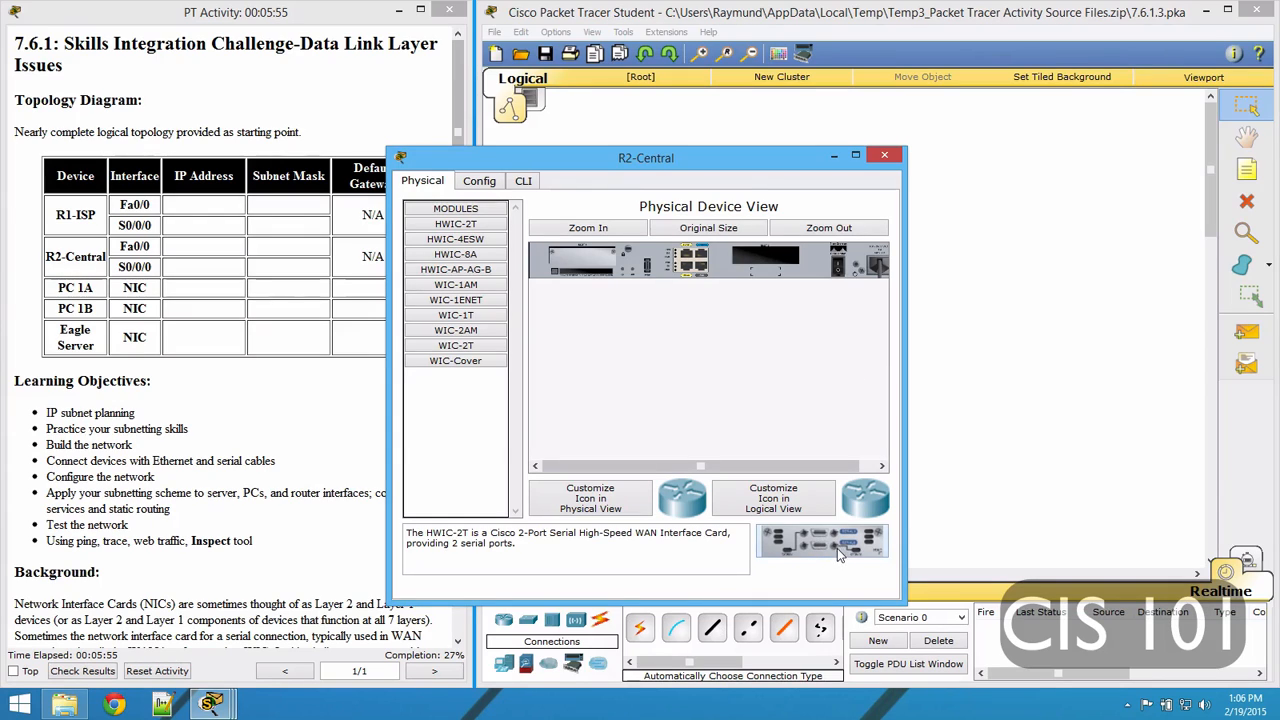
pyautogui.moveTo(837, 548); pyautogui.dragTo(788, 260)
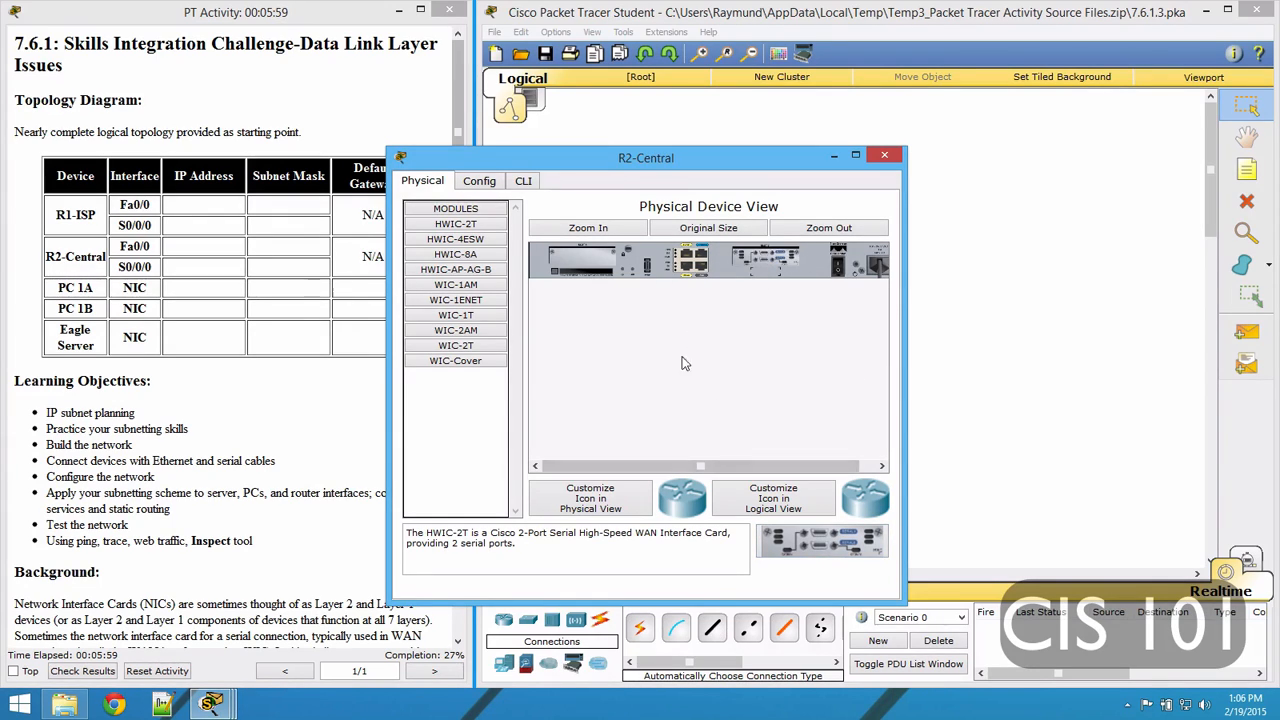
# Power on router R2-Central and open its configuration once it has booted
pyautogui.click(480, 184)
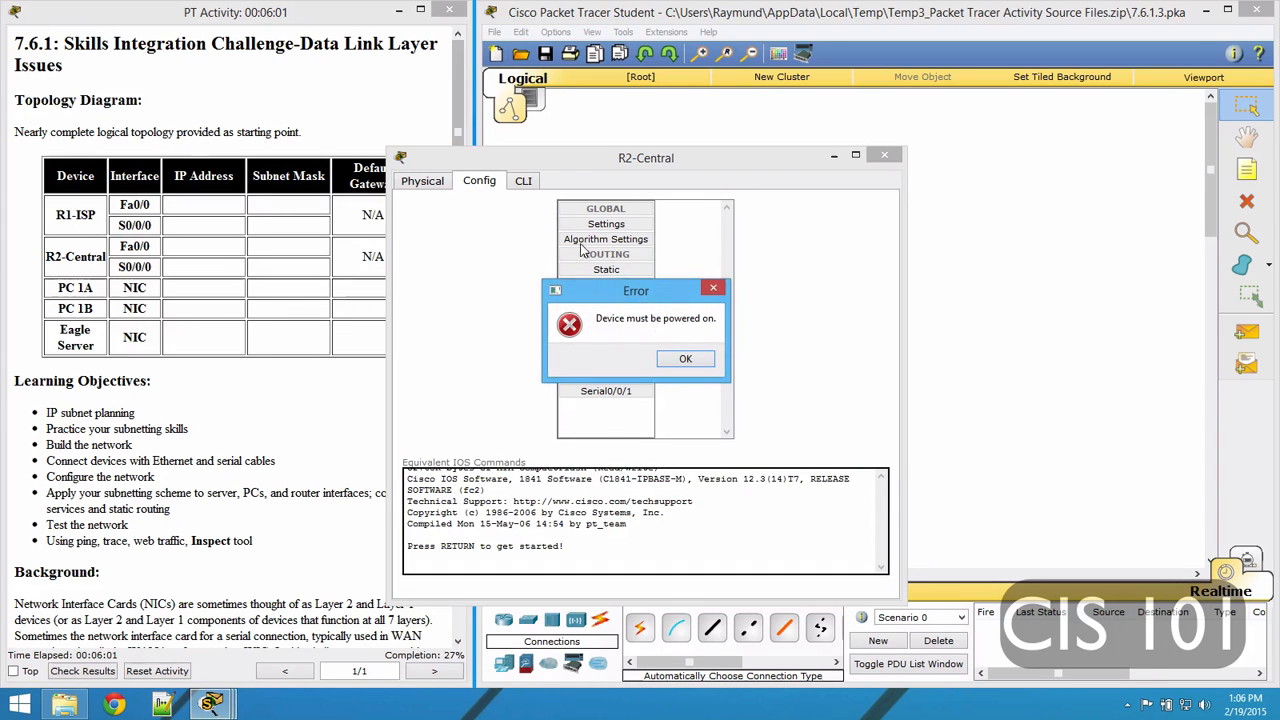
pyautogui.click(702, 360)
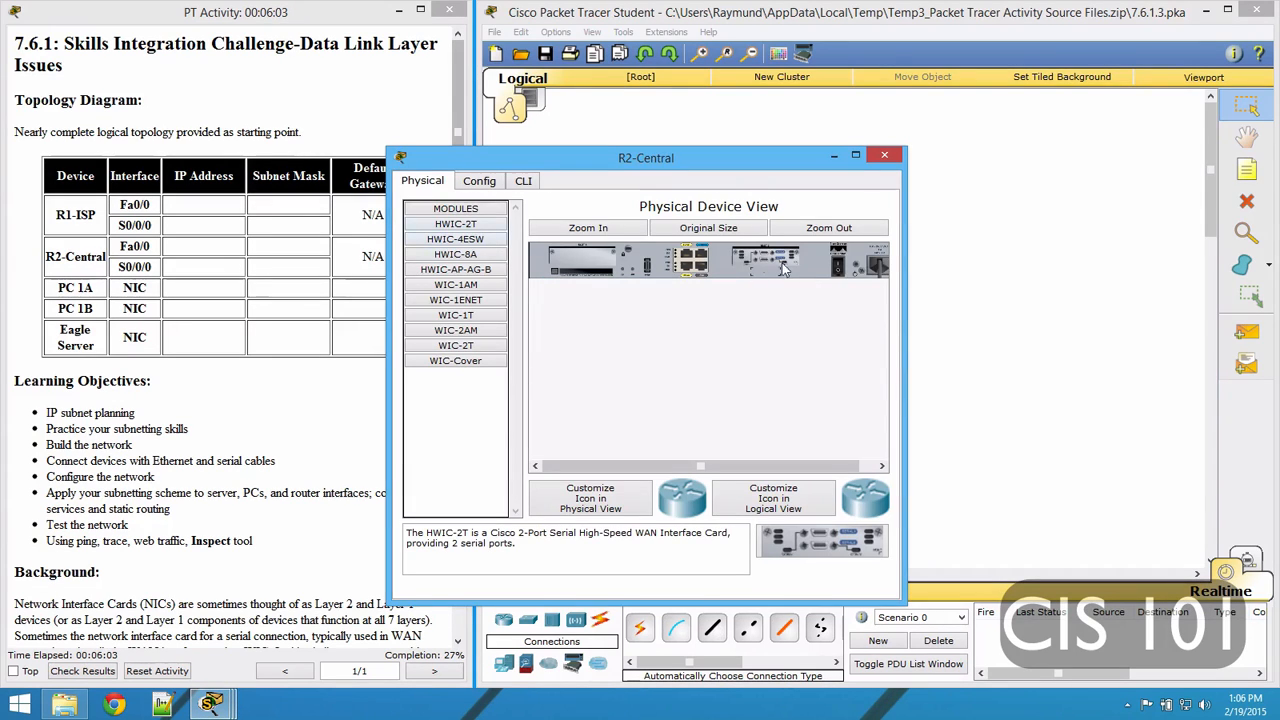
pyautogui.click(838, 263)
pyautogui.click(479, 181)
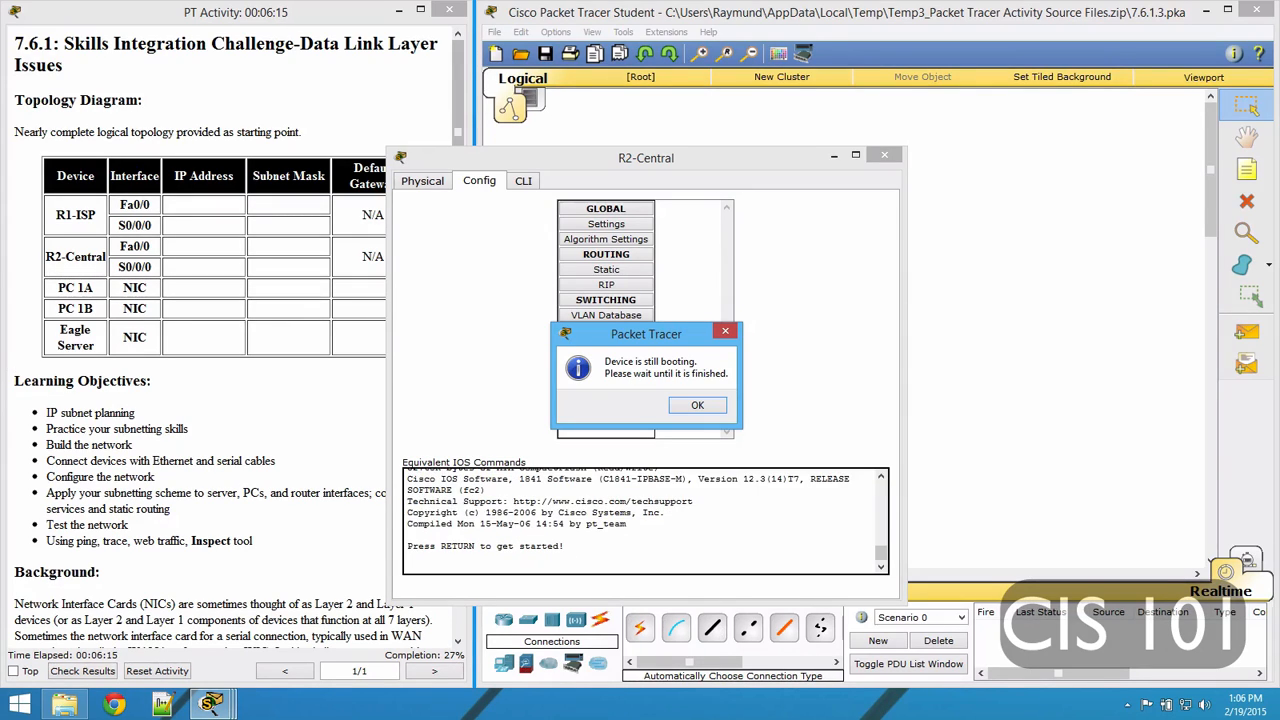
pyautogui.click(697, 405)
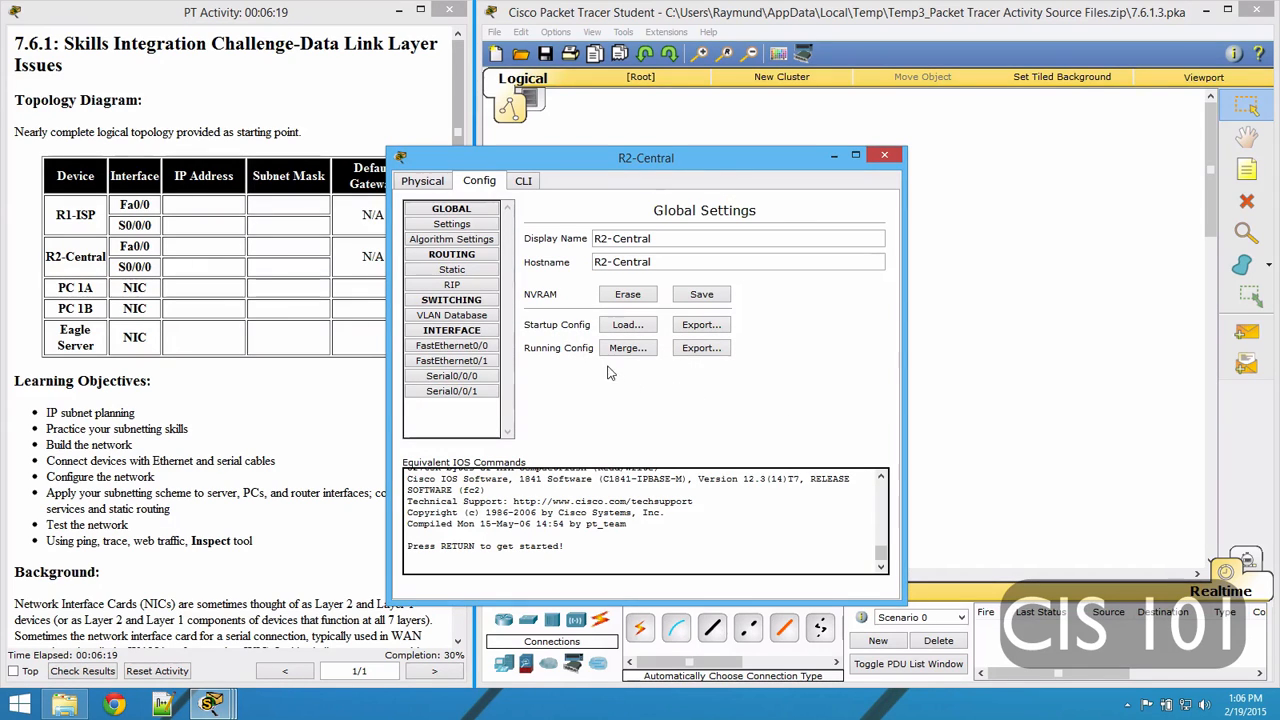
# Turn on R2-Central's FastEthernet0/0 port and set its IP address to 172.16.1.254 with subnet mask 255.255.254.0
pyautogui.click(474, 275)
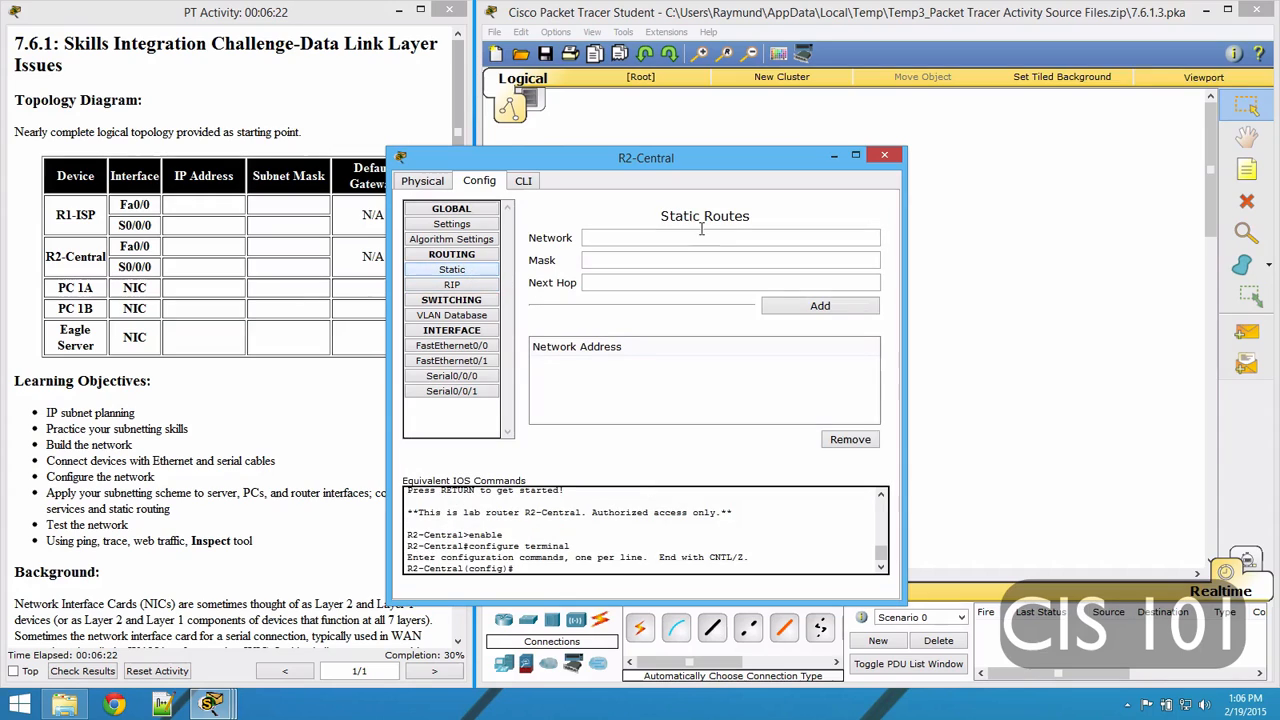
pyautogui.click(484, 350)
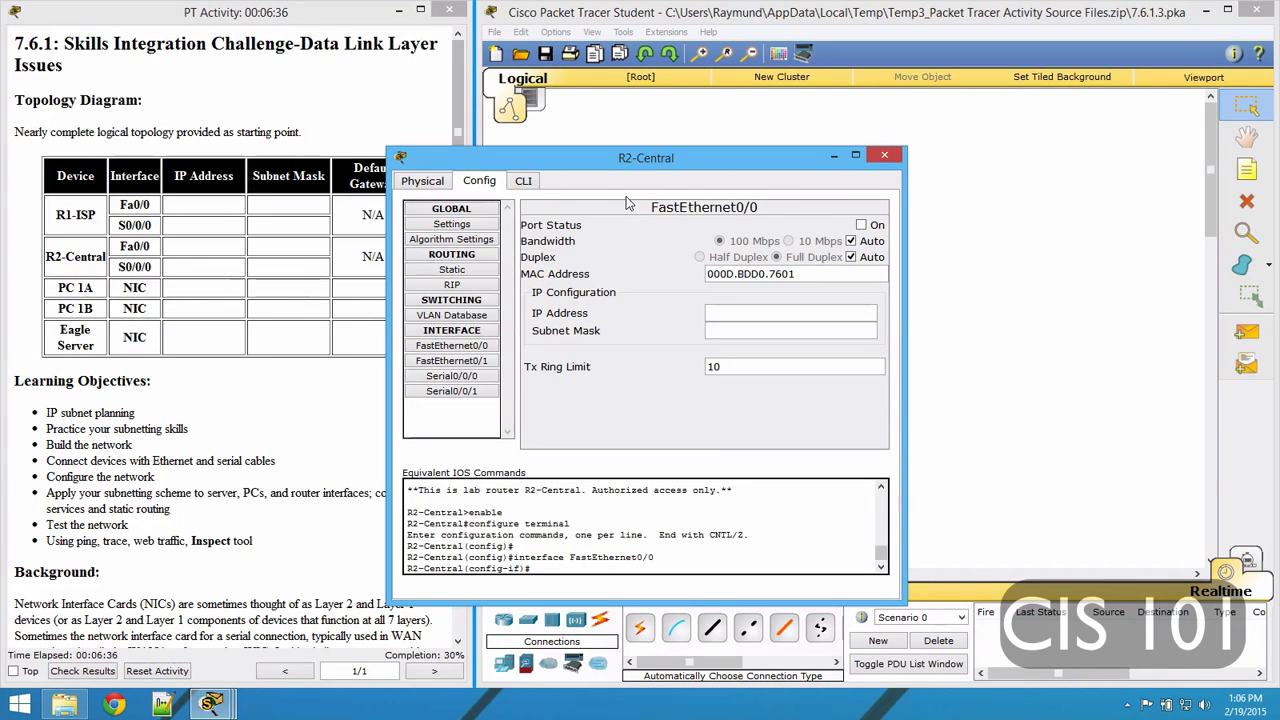
pyautogui.click(861, 226)
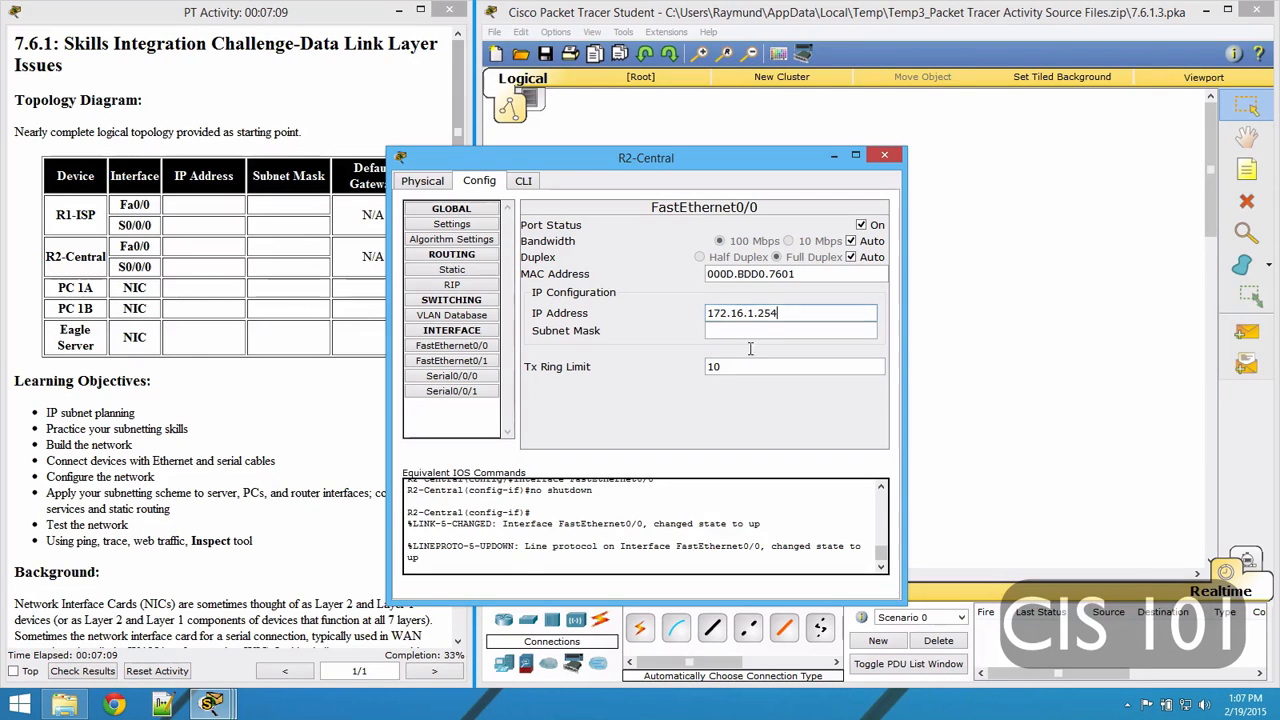
pyautogui.click(753, 332)
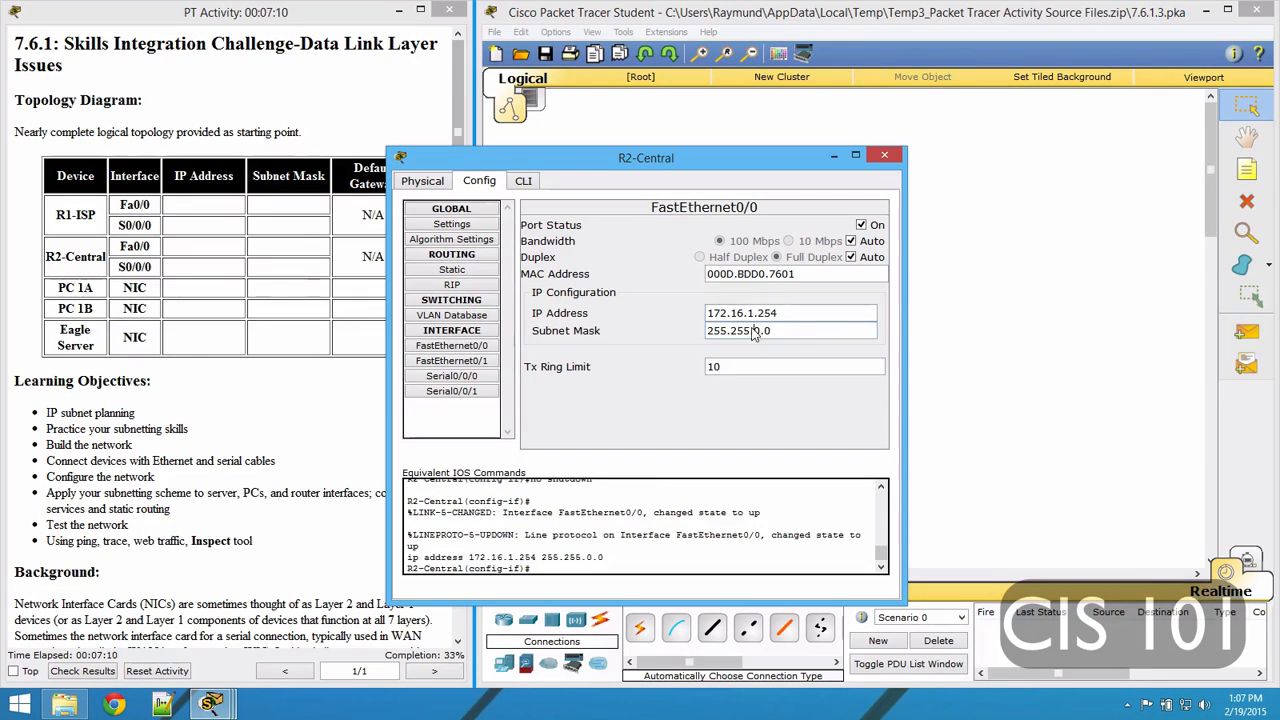
pyautogui.moveTo(772, 332)
pyautogui.mouseDown()
pyautogui.moveTo(743, 332)
pyautogui.moveTo(765, 336)
pyautogui.mouseUp()
pyautogui.press('BackSpace')
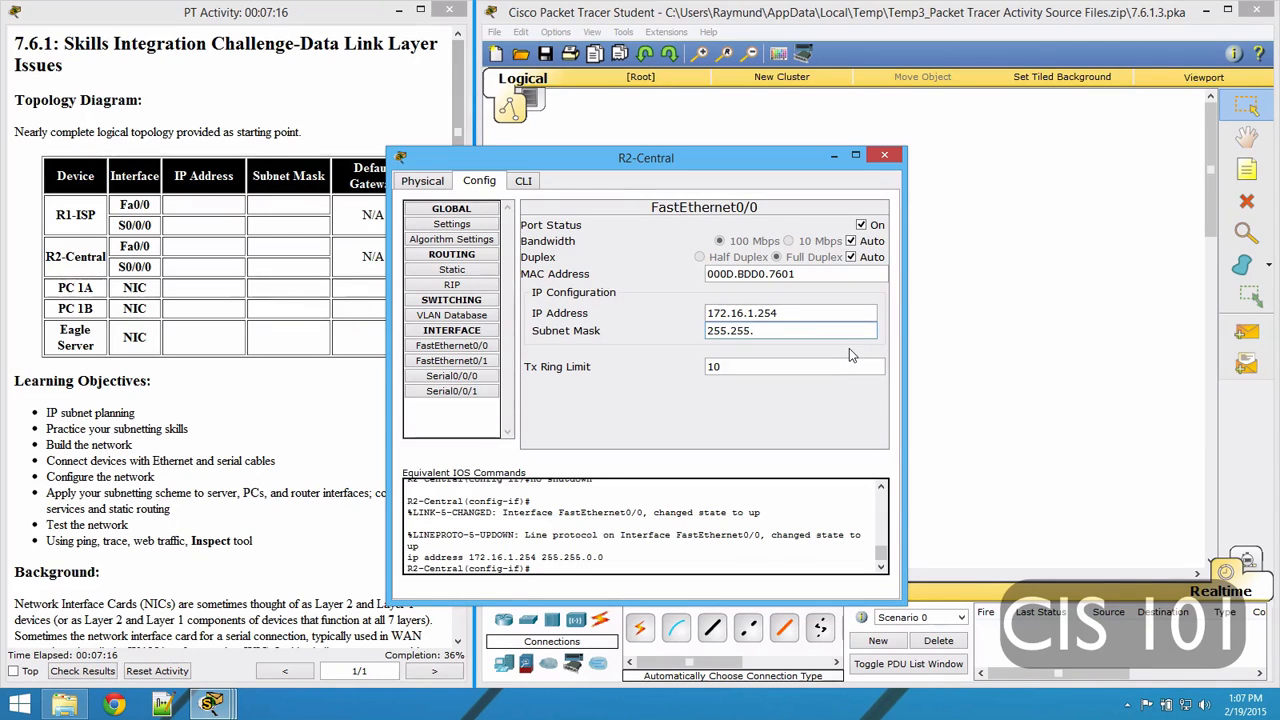
pyautogui.write('254.0')
pyautogui.press('Return')
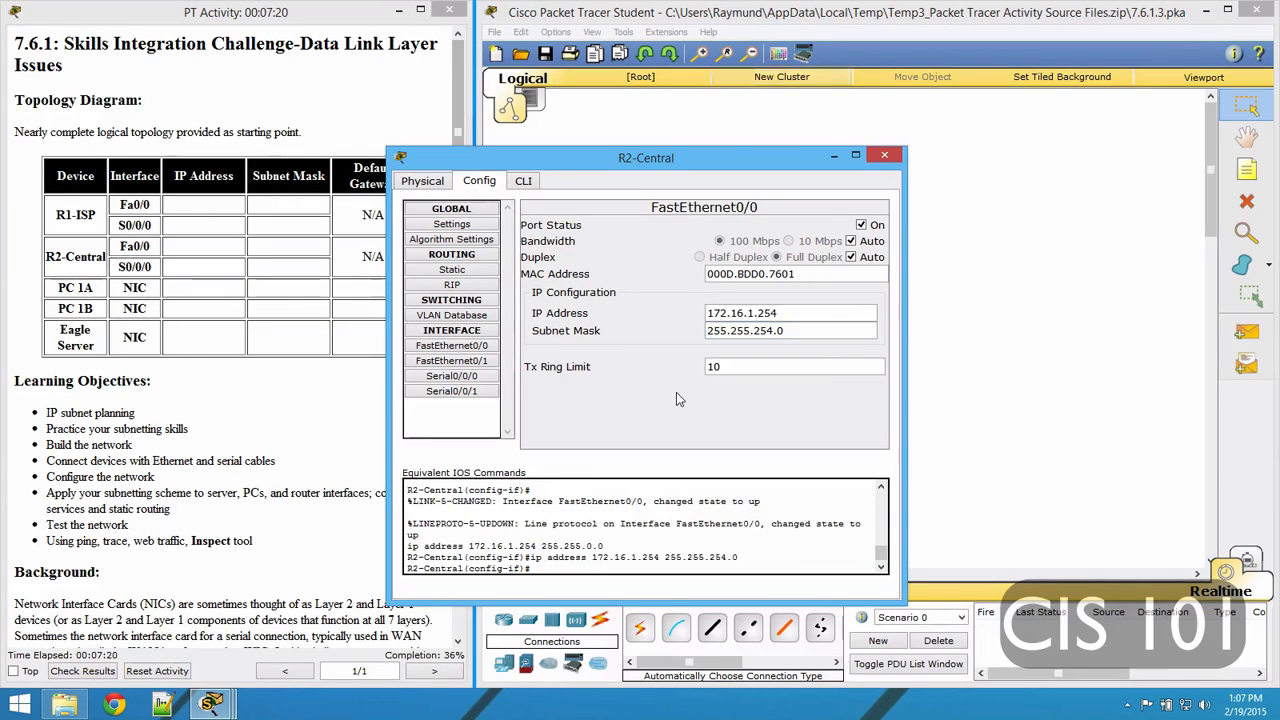
# Set R2-Central's Serial0/0/0 IP address to 172.16.3.97 with subnet mask 255.255.255.252
pyautogui.click(482, 379)
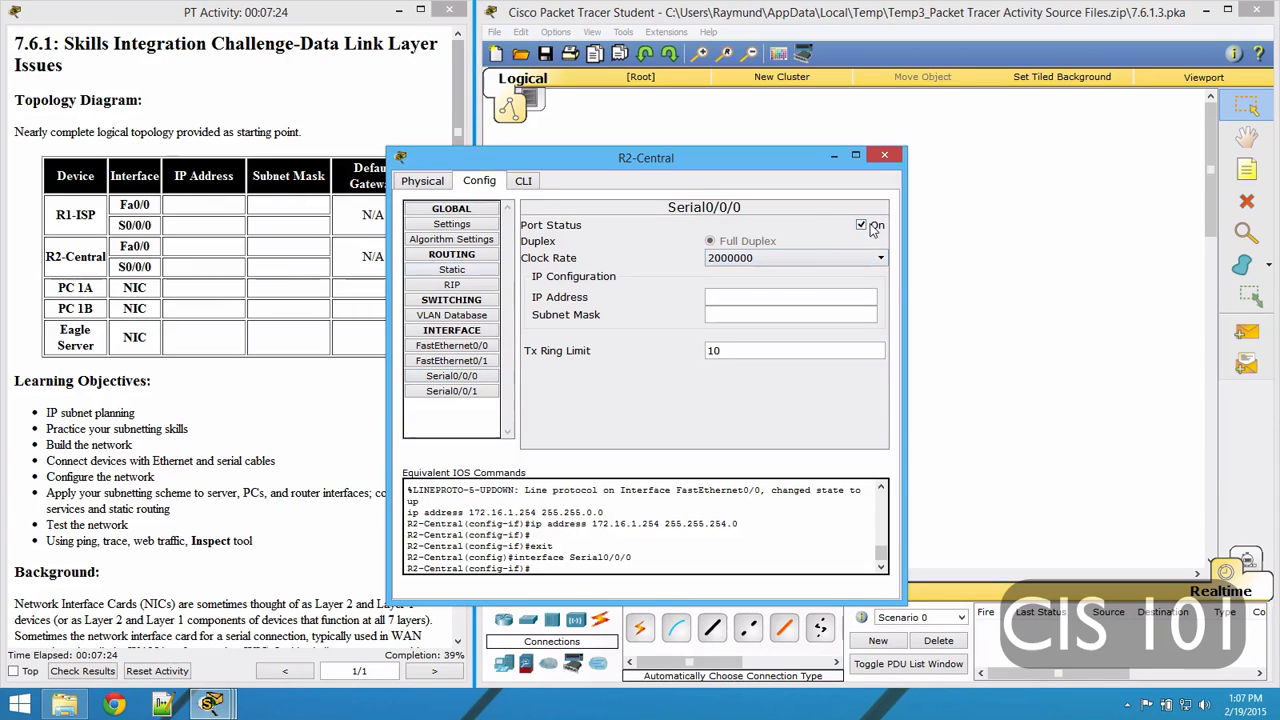
pyautogui.click(750, 298)
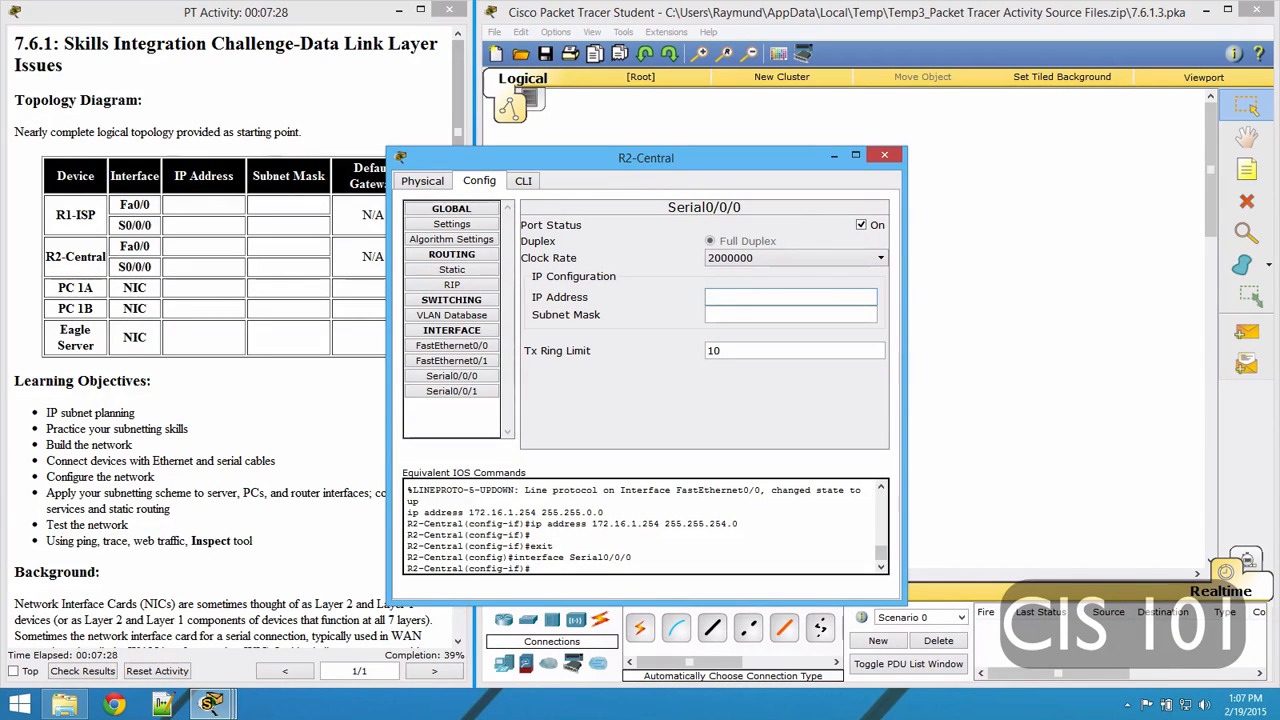
pyautogui.write('172.16.3.9')
pyautogui.click(775, 314)
pyautogui.write('255.255.254.0')
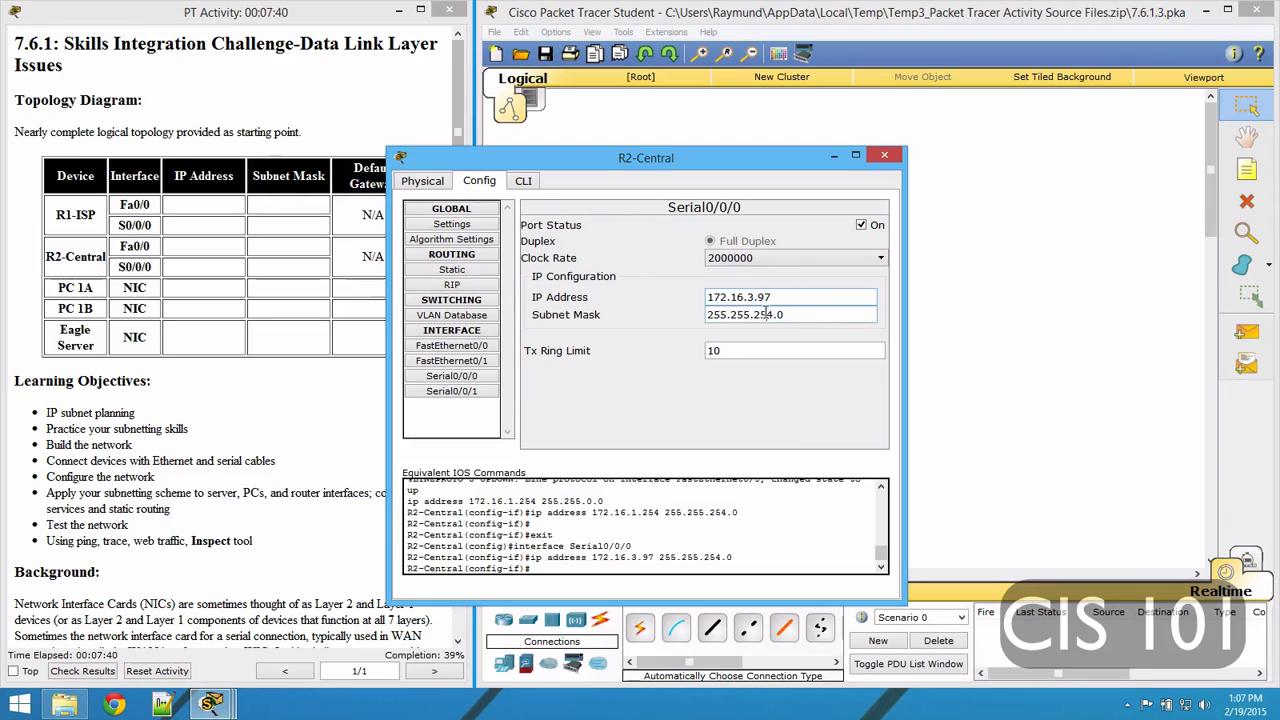
pyautogui.moveTo(782, 316); pyautogui.dragTo(767, 316)
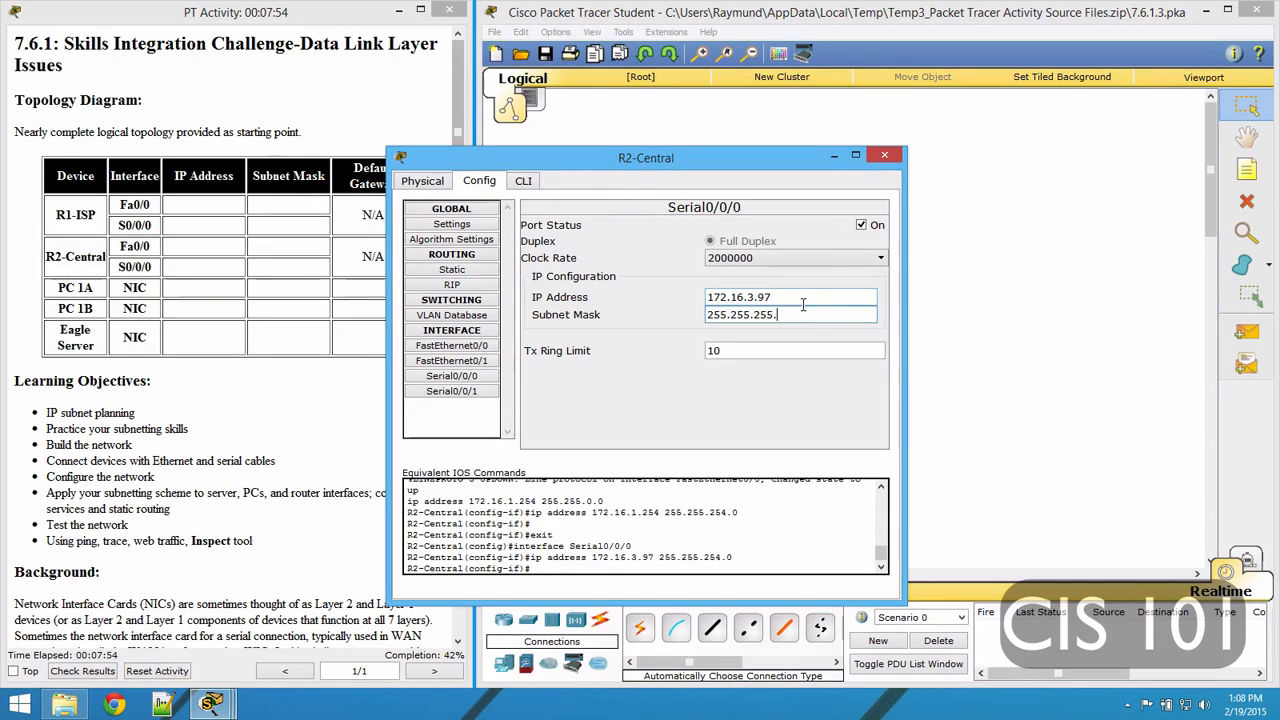
pyautogui.write('25')
pyautogui.write('23')
pyautogui.press('Return')
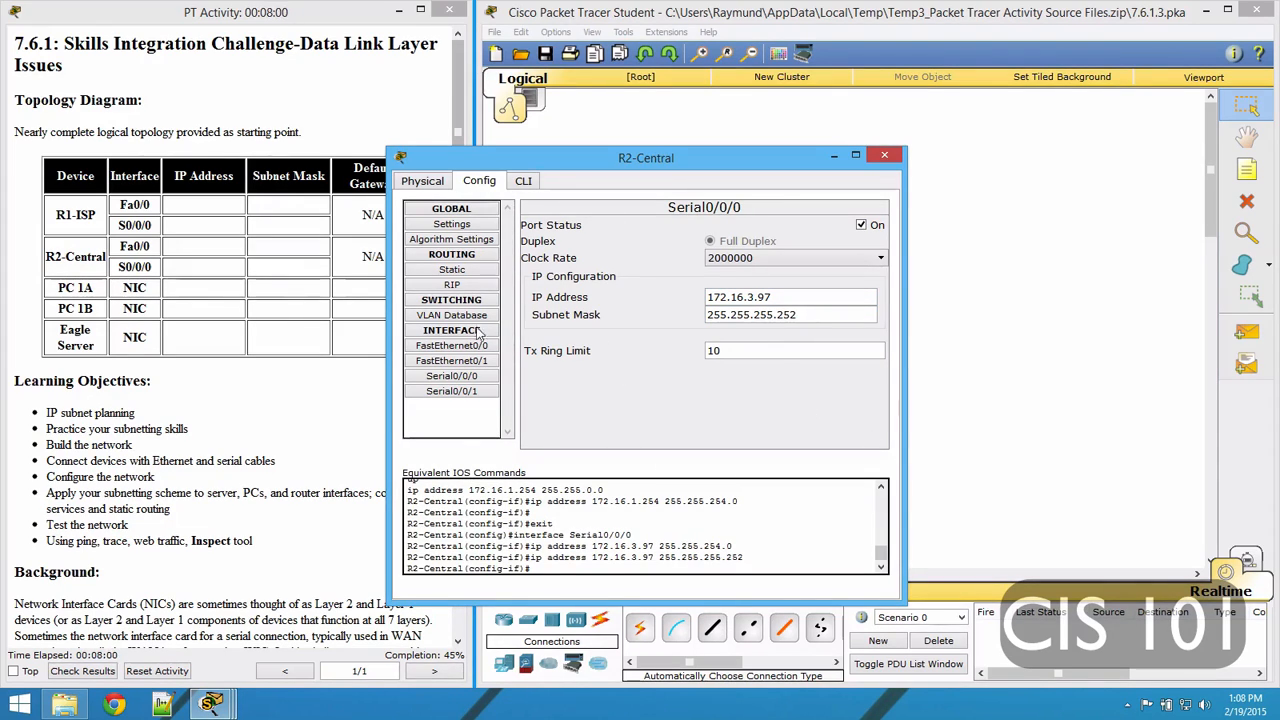
# Add a static default route on R2-Central with network 0.0.0.0, mask 0.0.0.0 and next hop 172.16.3.98, and close the router's window
pyautogui.click(468, 270)
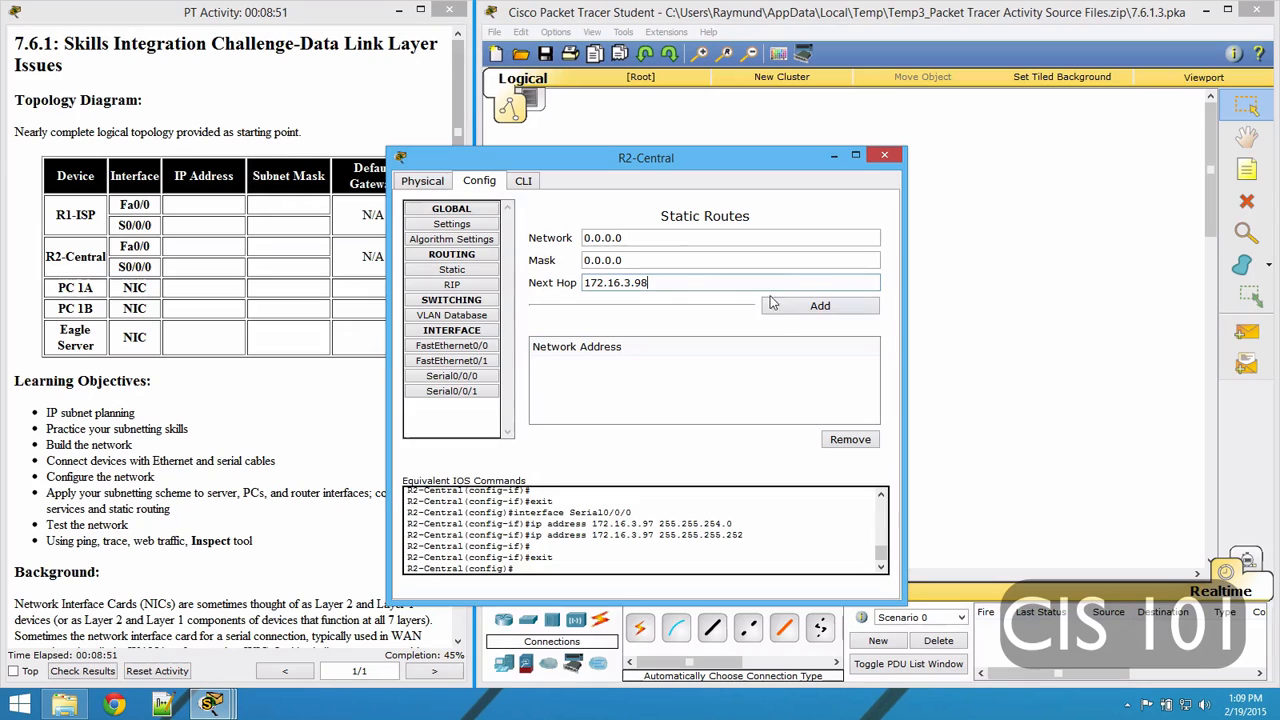
pyautogui.click(819, 308)
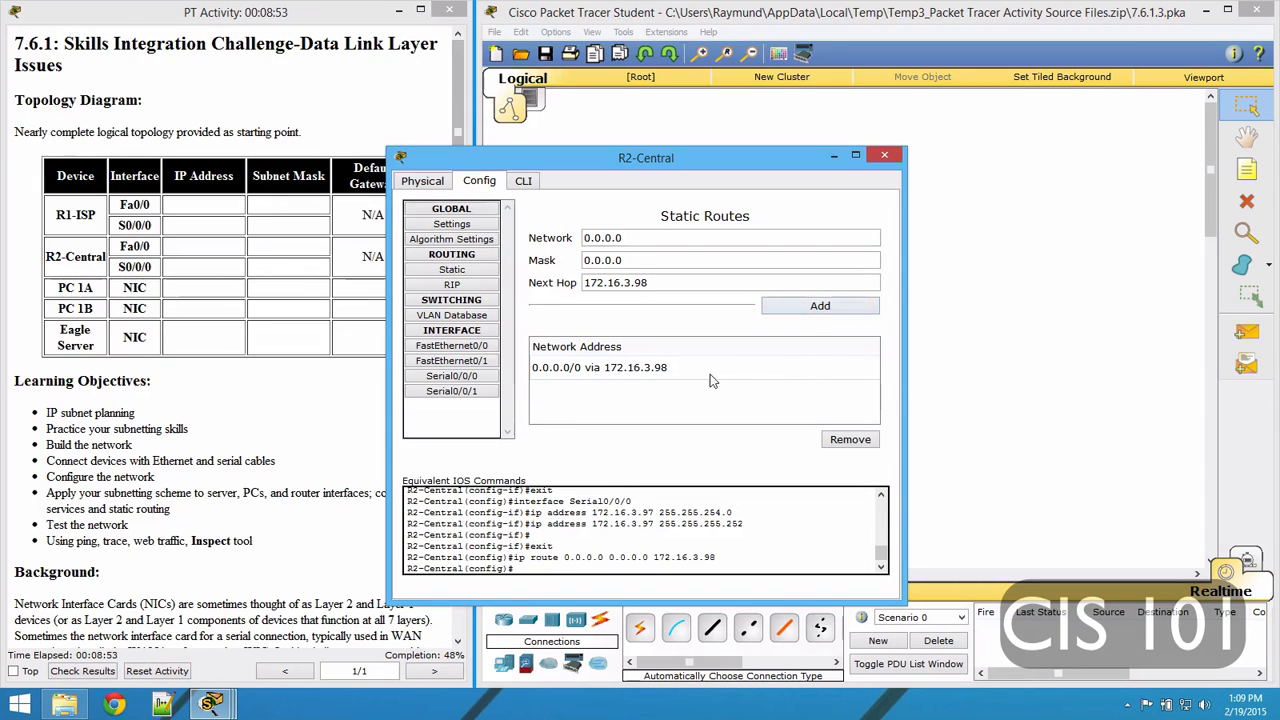
pyautogui.click(886, 157)
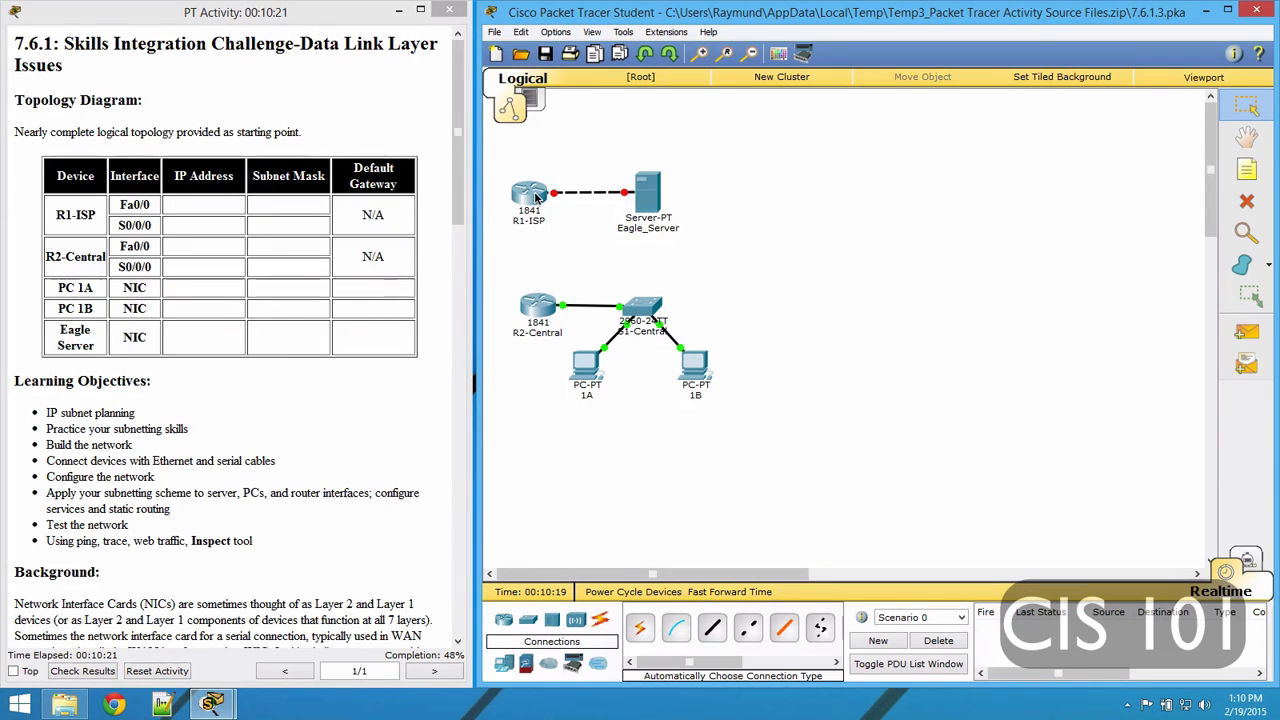
# Open R1-ISP's configuration and set its FastEthernet0/0 IP address to 172.16.3.62 with subnet mask 255.255.255.192
pyautogui.click(537, 197)
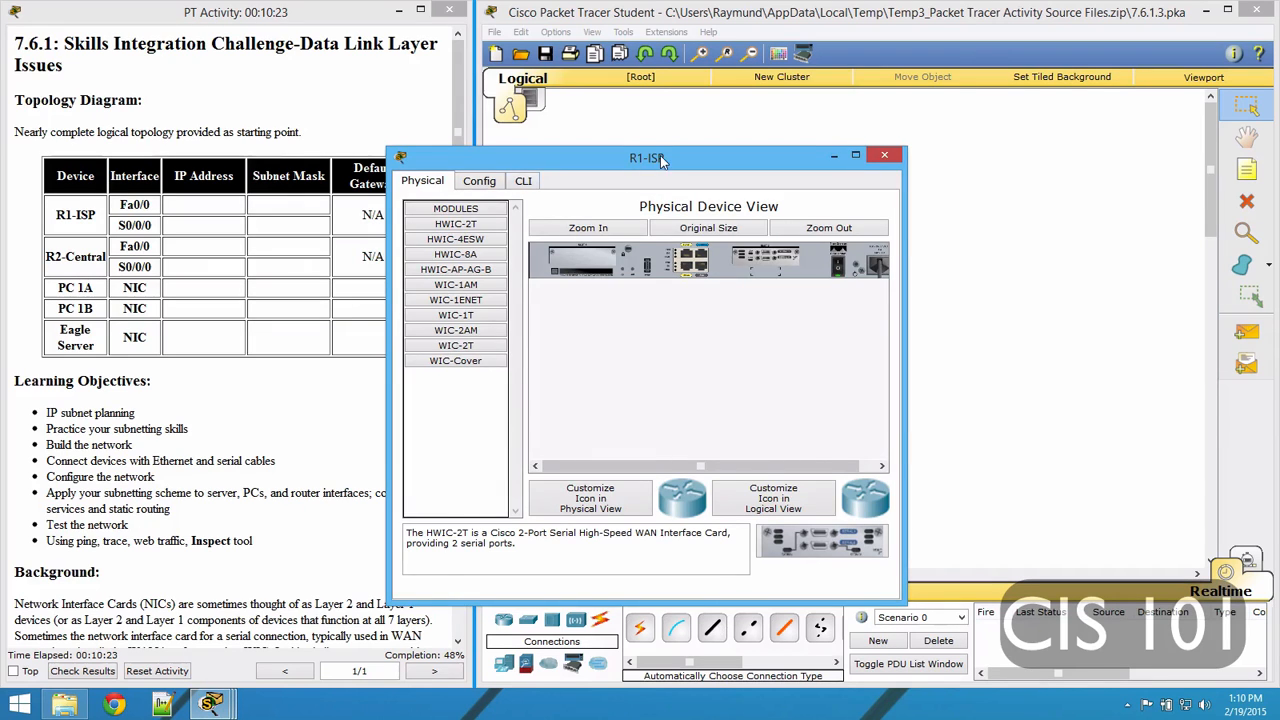
pyautogui.moveTo(660, 155); pyautogui.dragTo(728, 128)
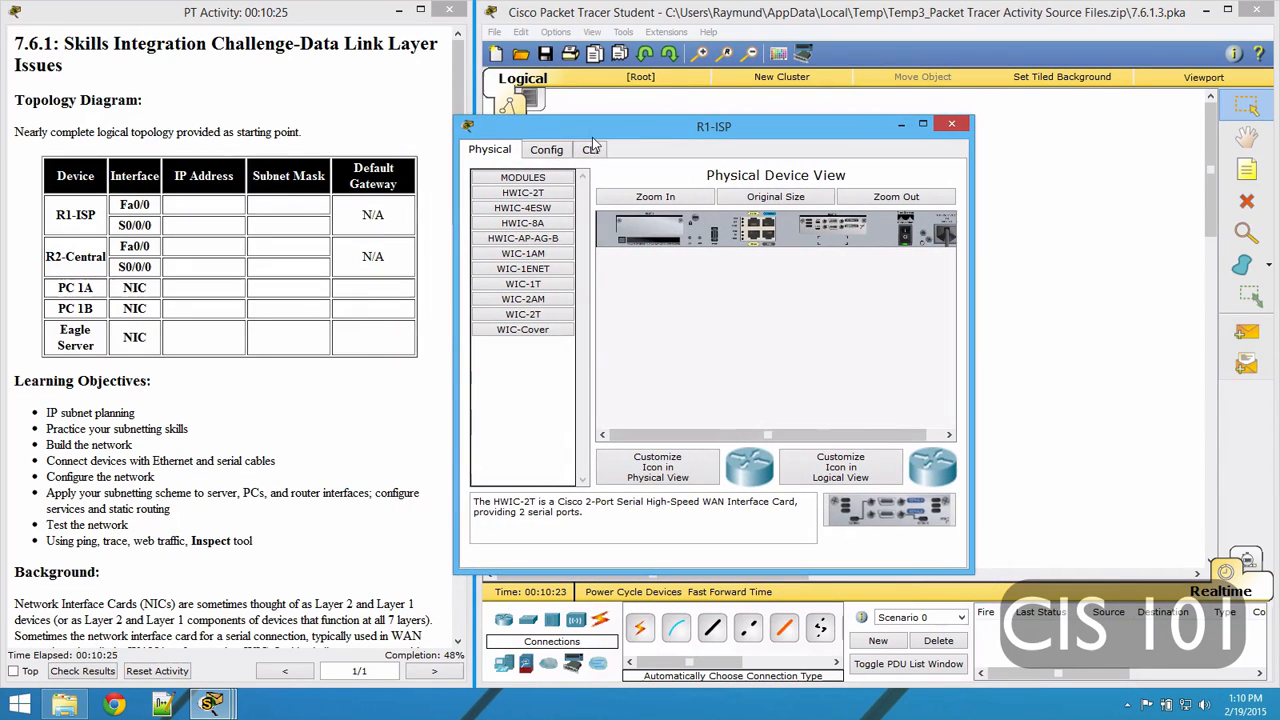
pyautogui.click(550, 150)
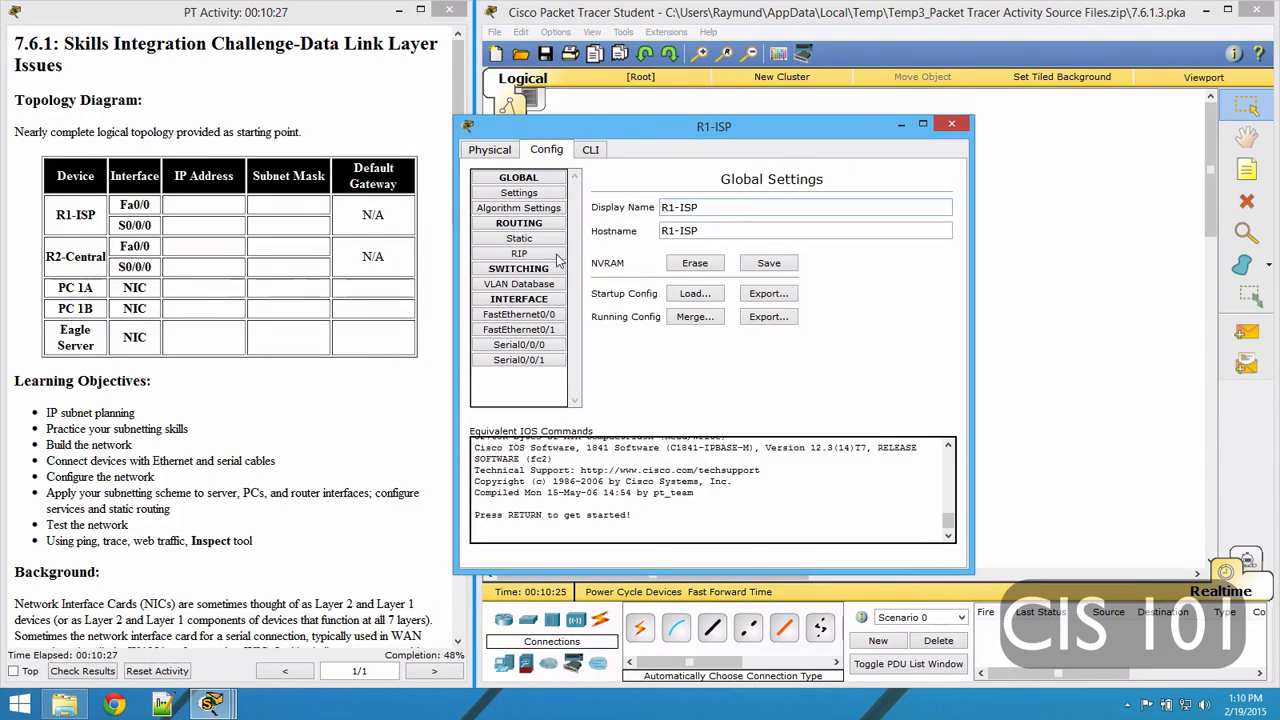
pyautogui.click(549, 315)
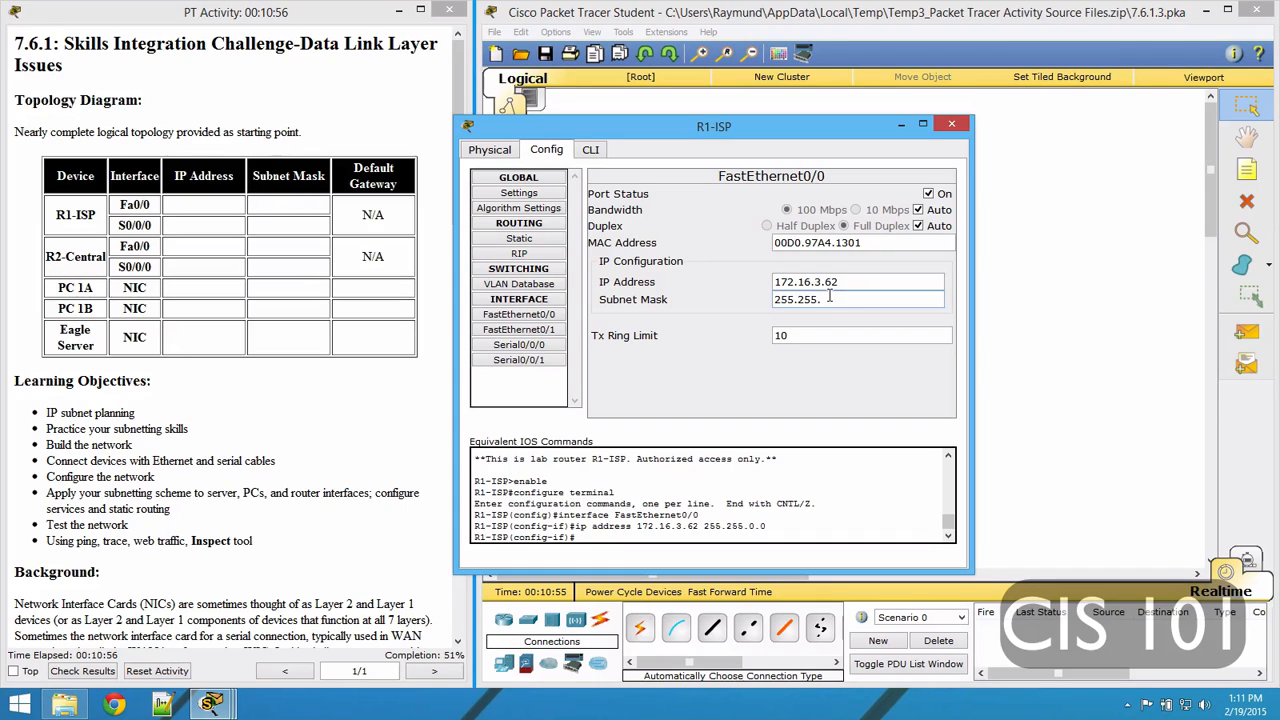
pyautogui.write('255.192')
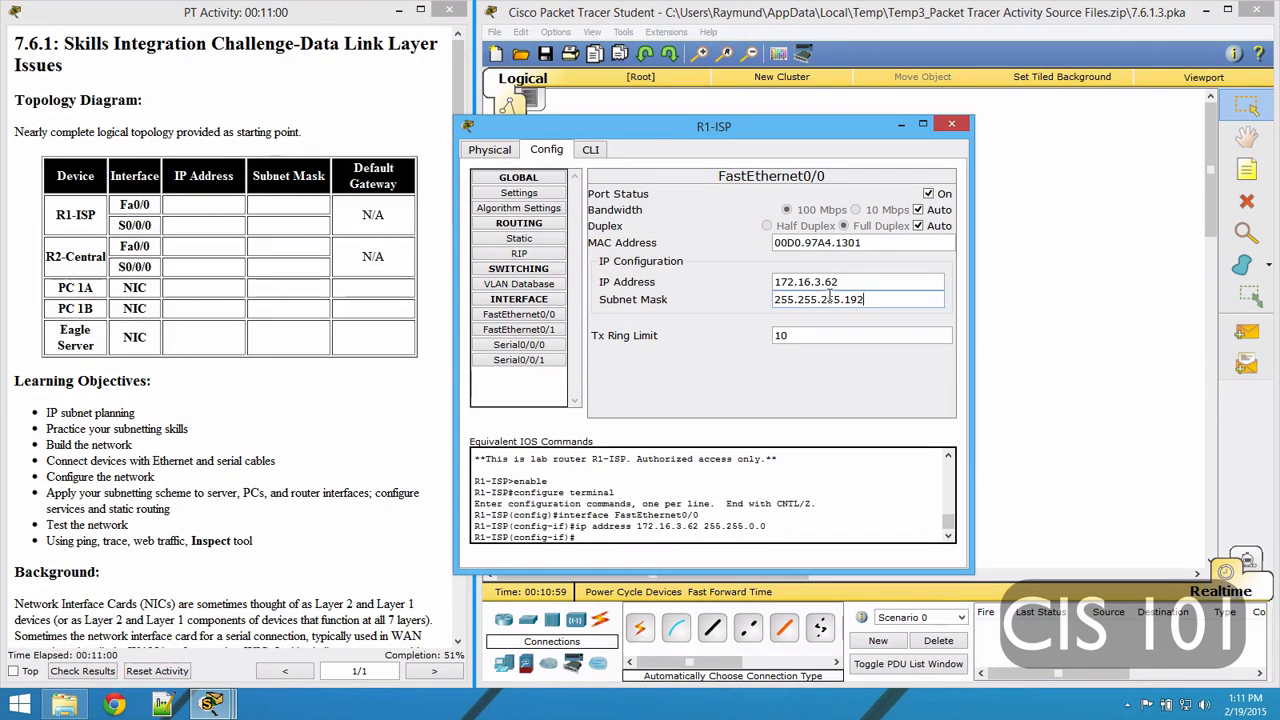
pyautogui.press('Return')
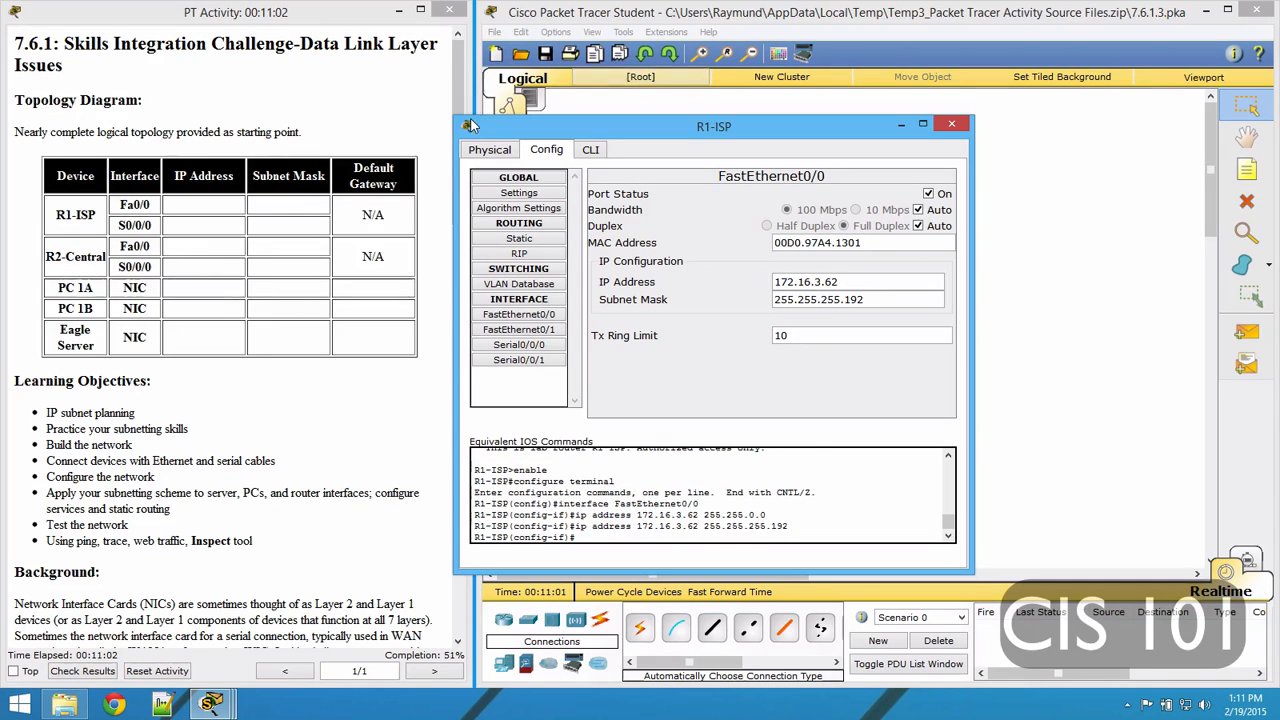
# Turn on R1-ISP's Serial0/0/0 port and set its IP address to 172.16.3.98 with subnet mask 255.255.255.252
pyautogui.click(531, 347)
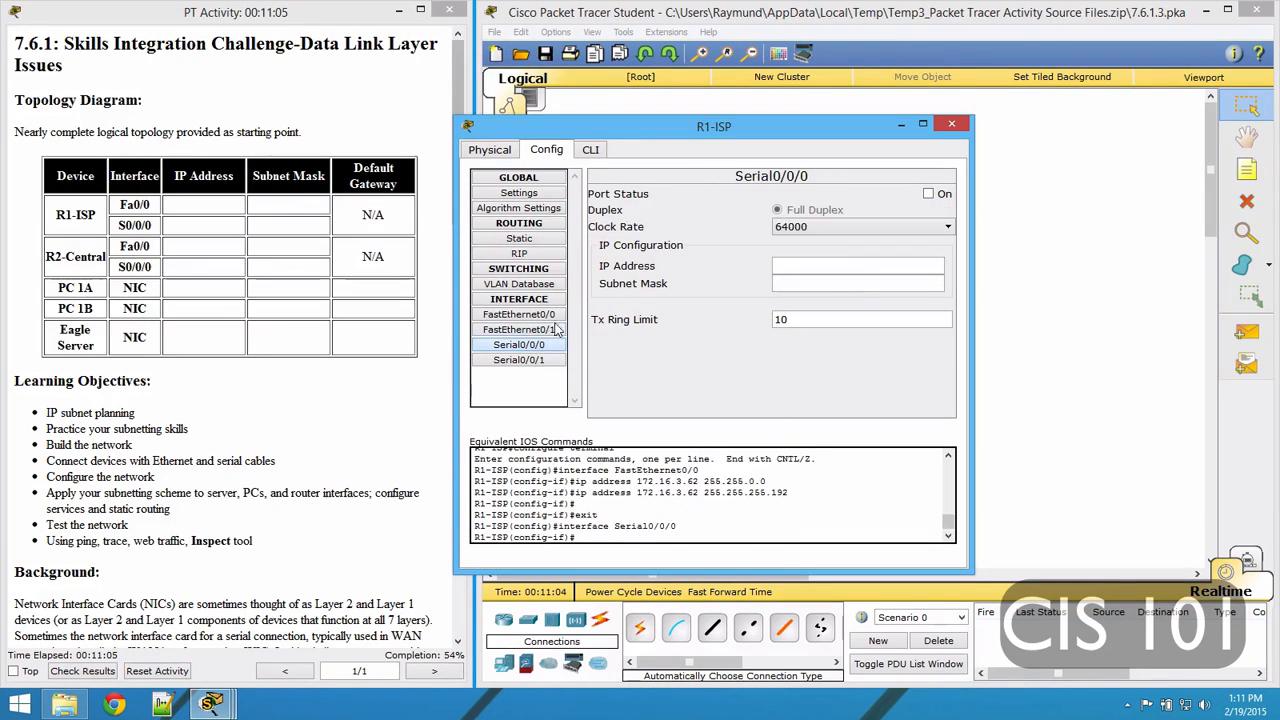
pyautogui.click(940, 196)
pyautogui.click(848, 268)
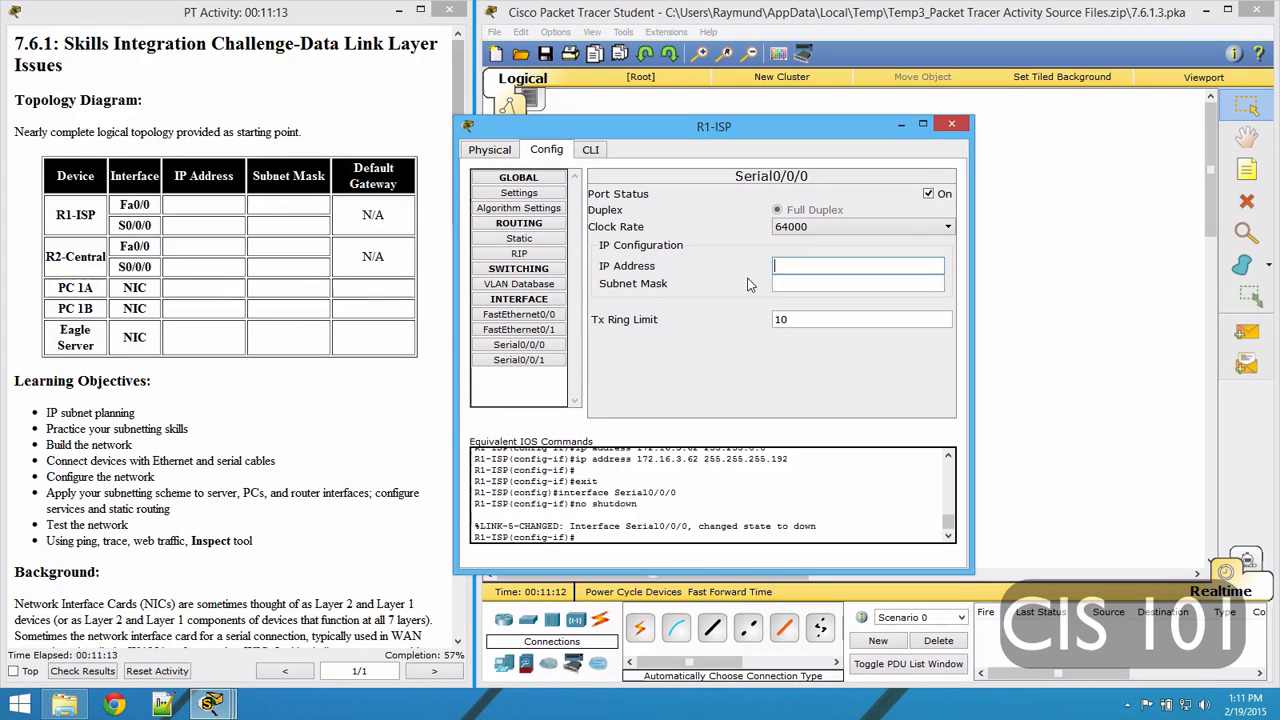
pyautogui.write('72.16.3.98')
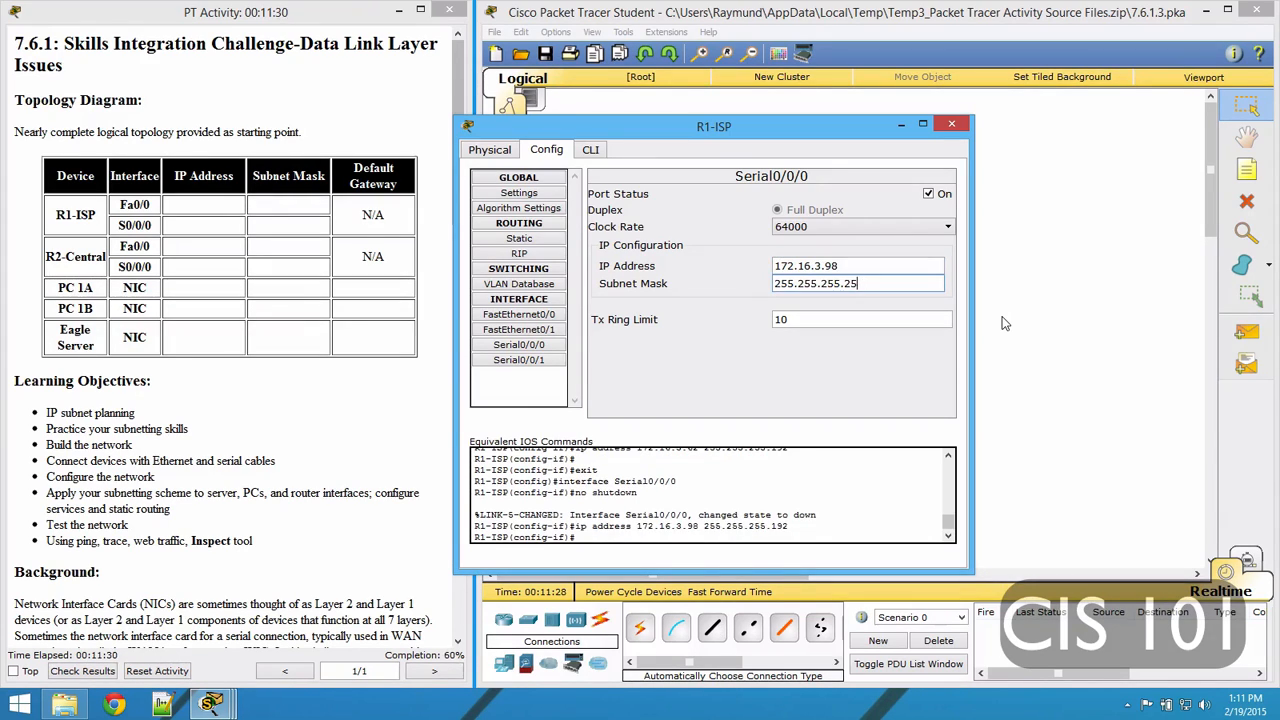
pyautogui.press('BackSpace')
pyautogui.write('3')
pyautogui.press('BackSpace')
pyautogui.write('2')
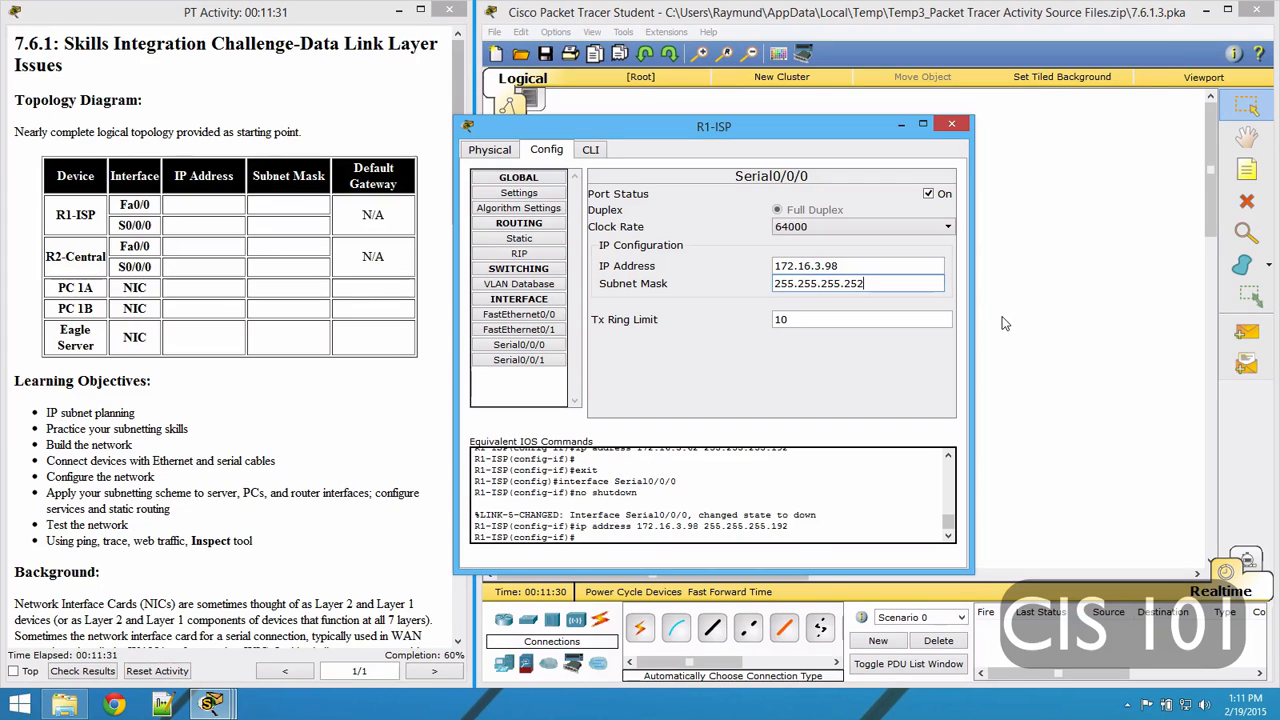
pyautogui.press('Return')
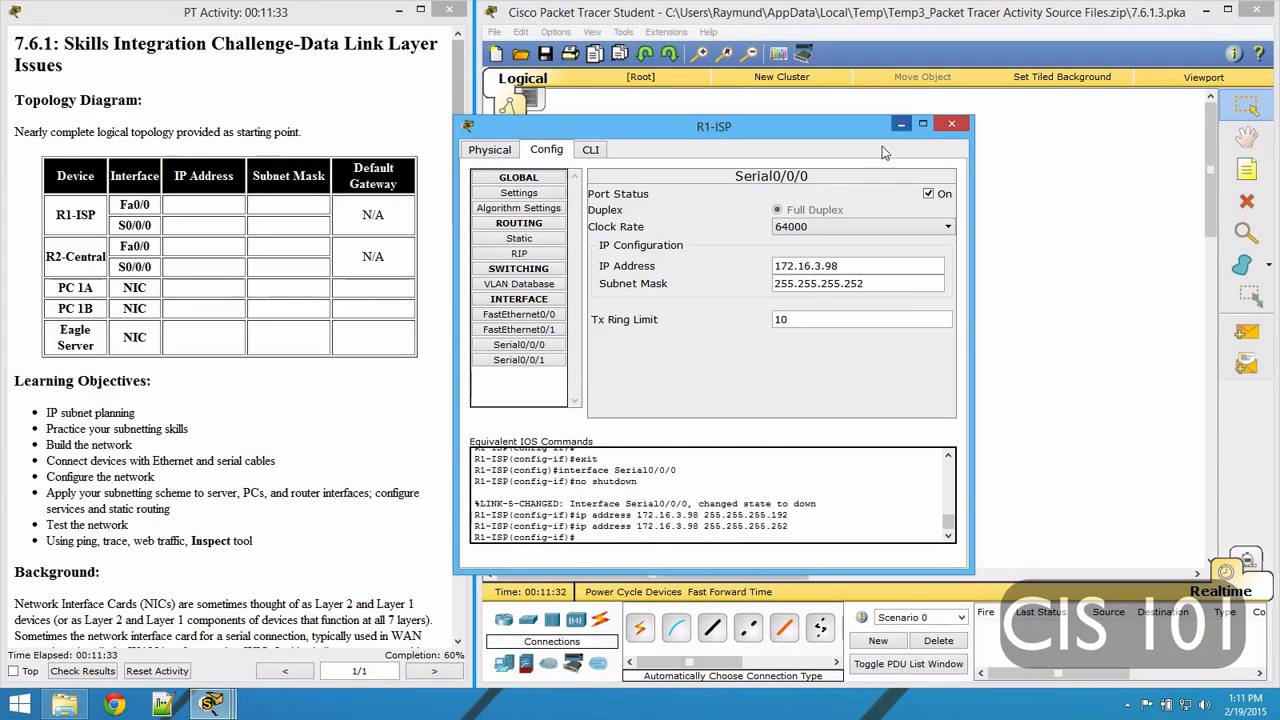
# Close R1-ISP's window, review R2-Central's Serial0/0/0 settings and close that router's window as well
pyautogui.click(951, 125)
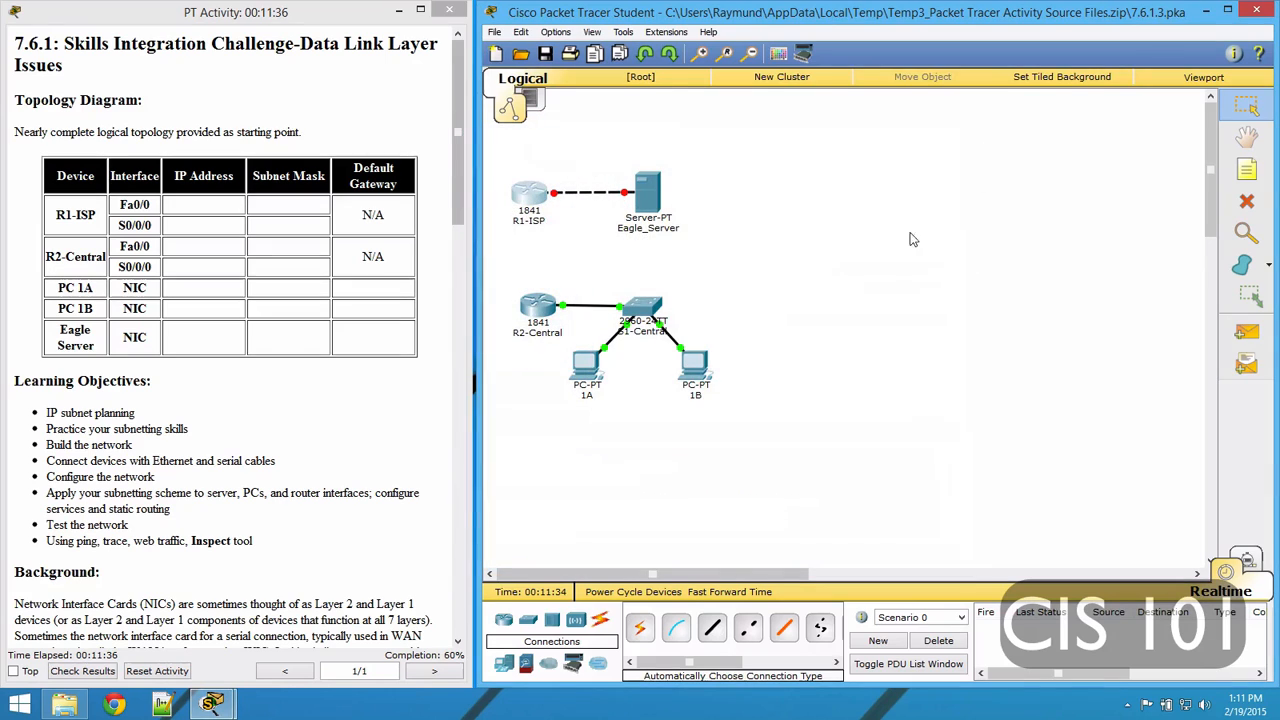
pyautogui.click(555, 307)
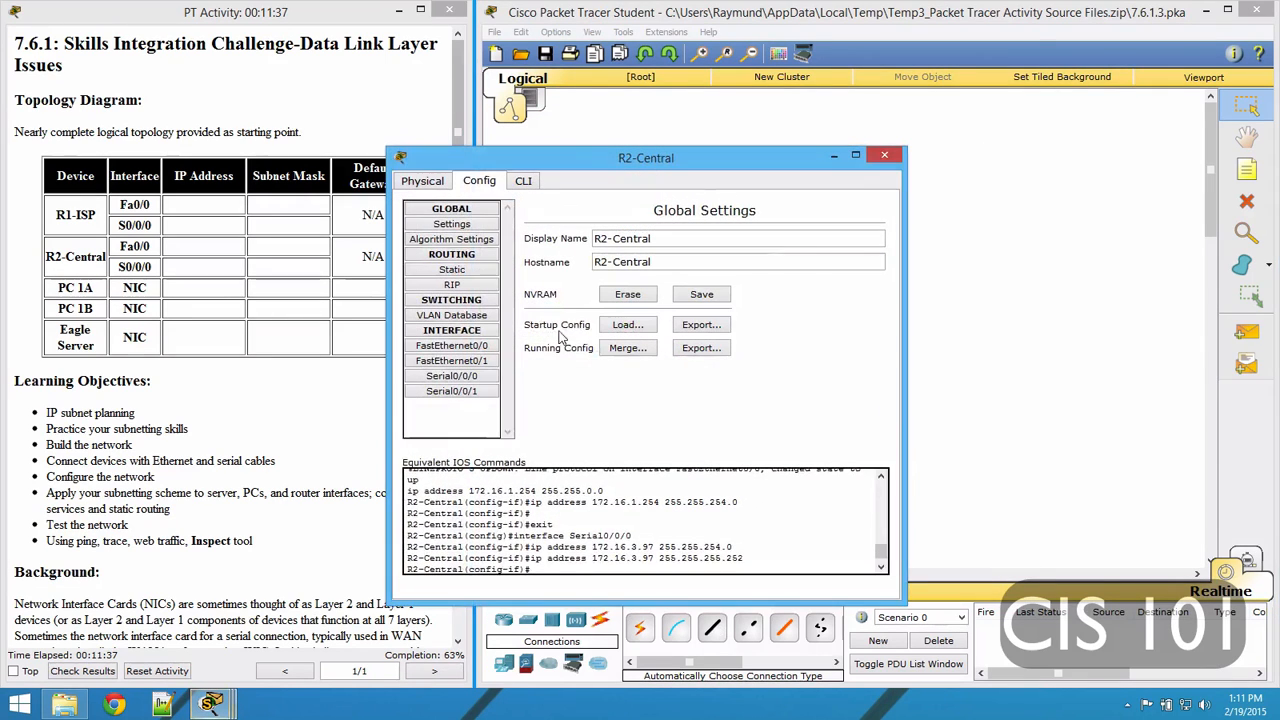
pyautogui.click(472, 377)
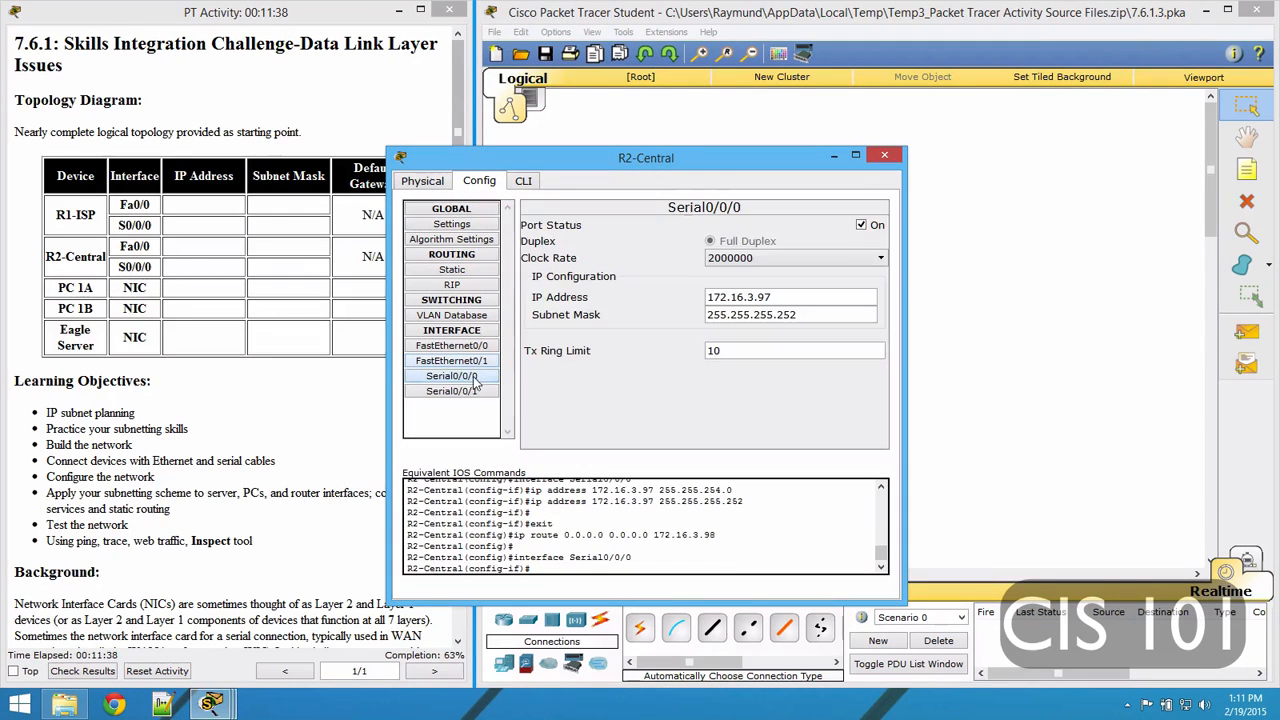
pyautogui.click(883, 158)
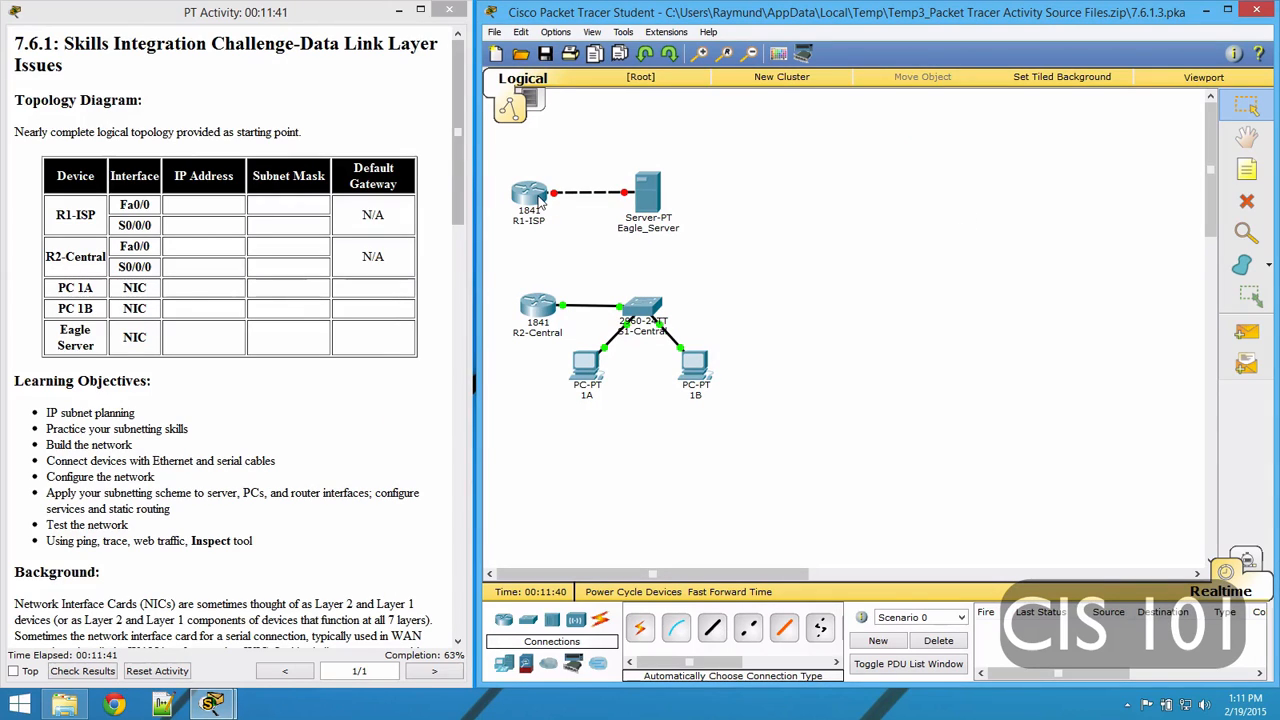
# Add a static route on R1-ISP with network 172.16.0.0, mask 255.255.254.0 and next hop 172.16.3.97, and close the router's window
pyautogui.moveTo(540, 195)
pyautogui.click(535, 196)
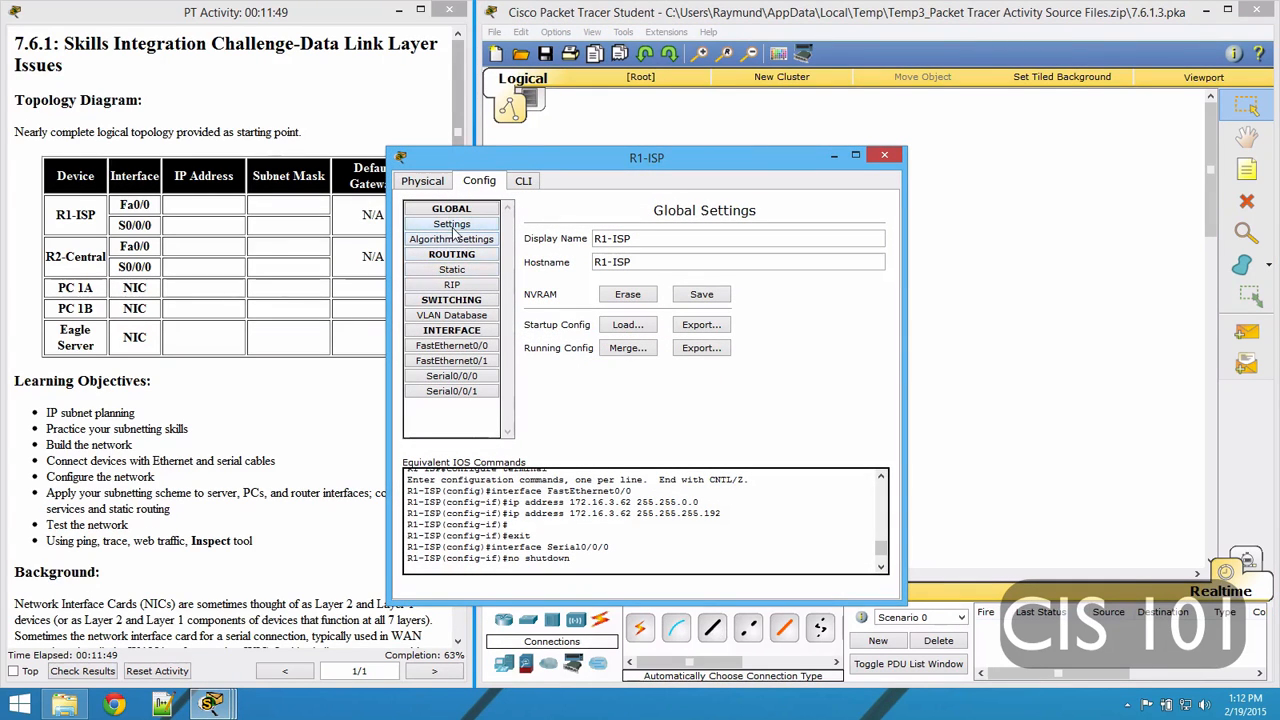
pyautogui.click(458, 272)
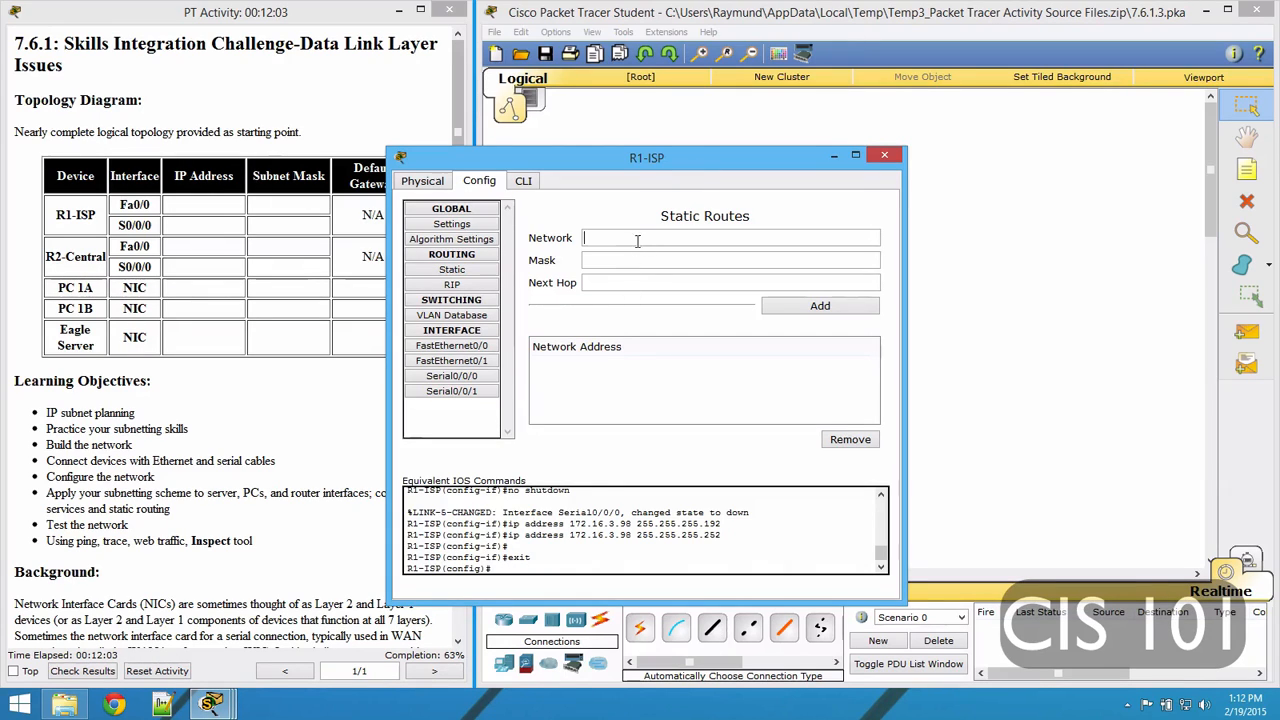
pyautogui.write('1')
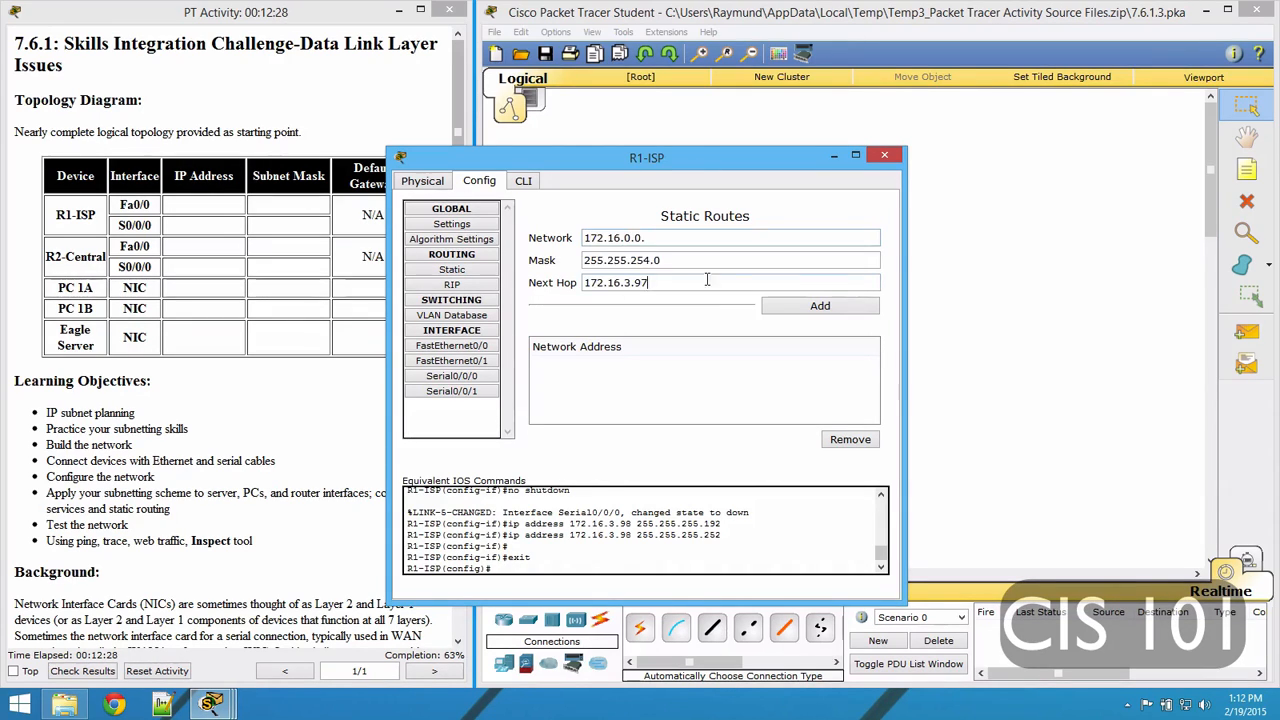
pyautogui.write('72.16.3.97')
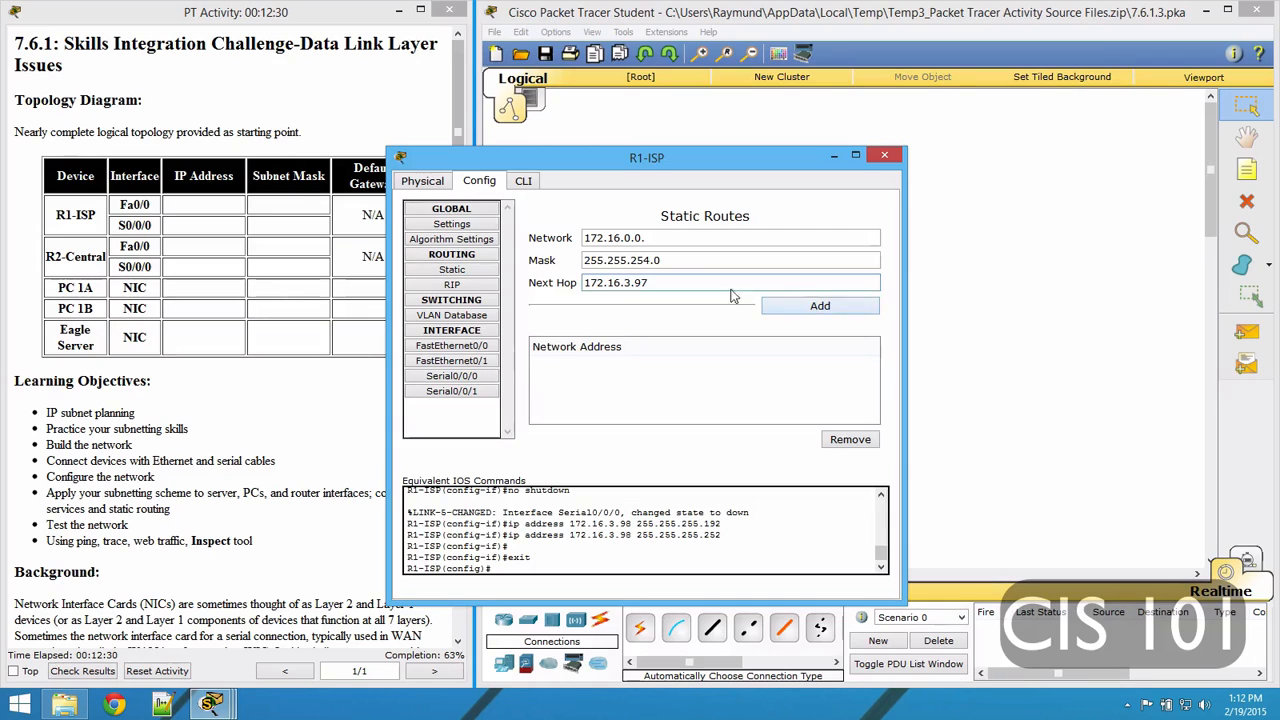
pyautogui.click(833, 306)
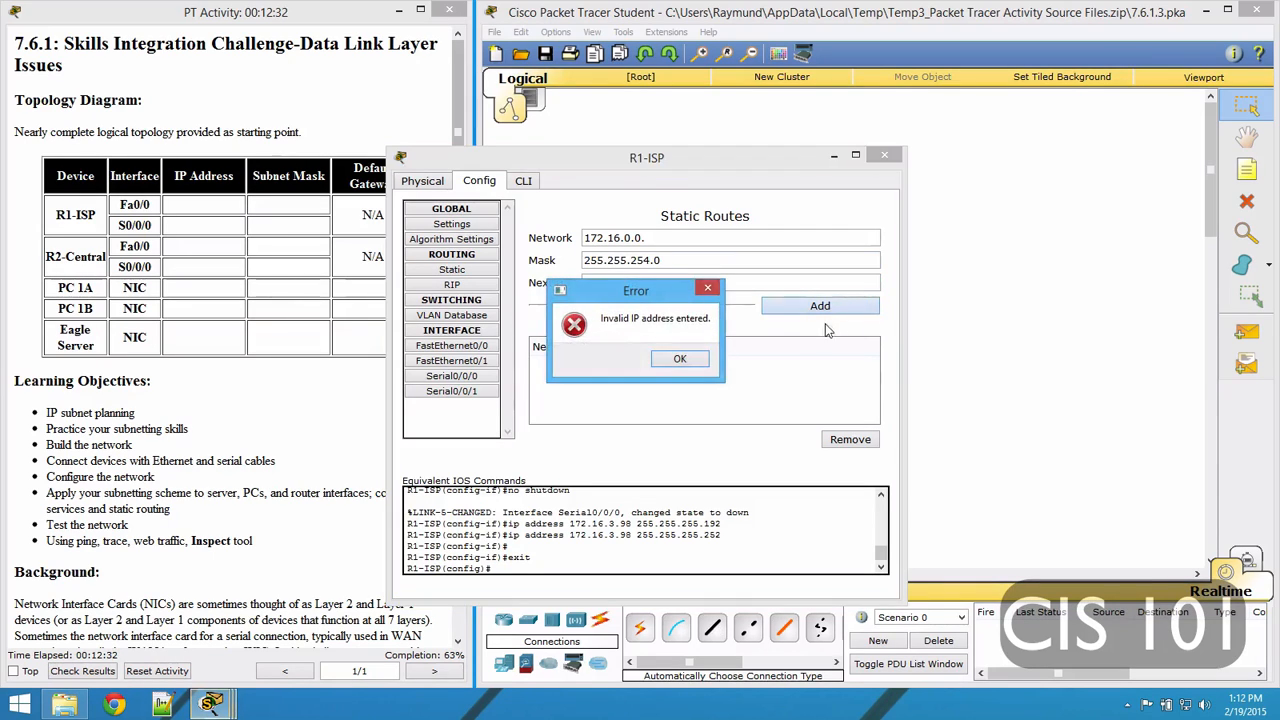
pyautogui.click(679, 358)
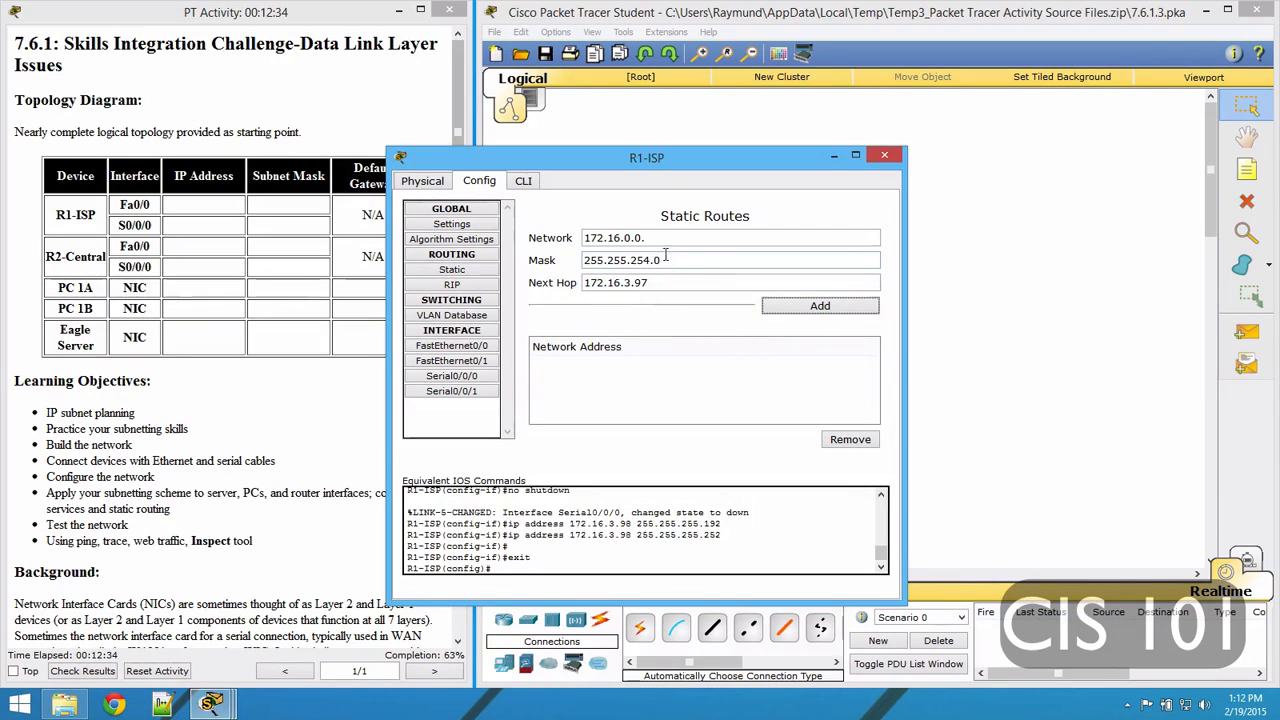
pyautogui.click(661, 240)
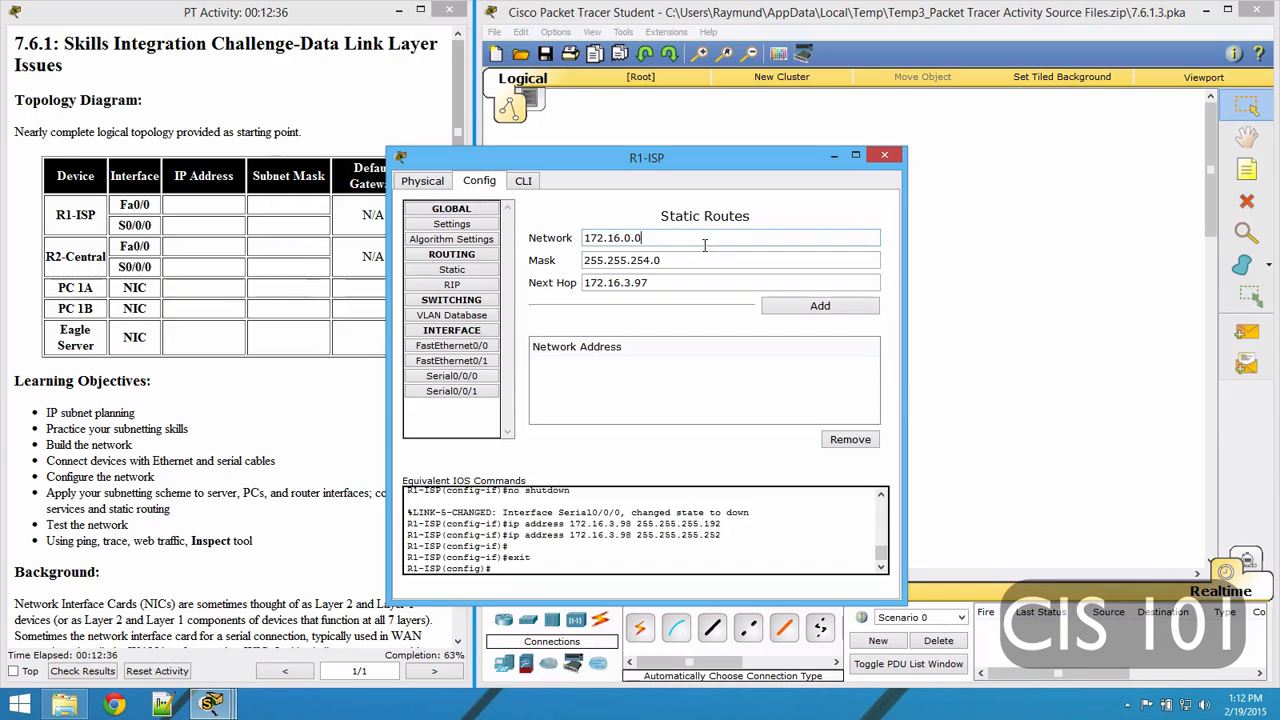
pyautogui.click(825, 308)
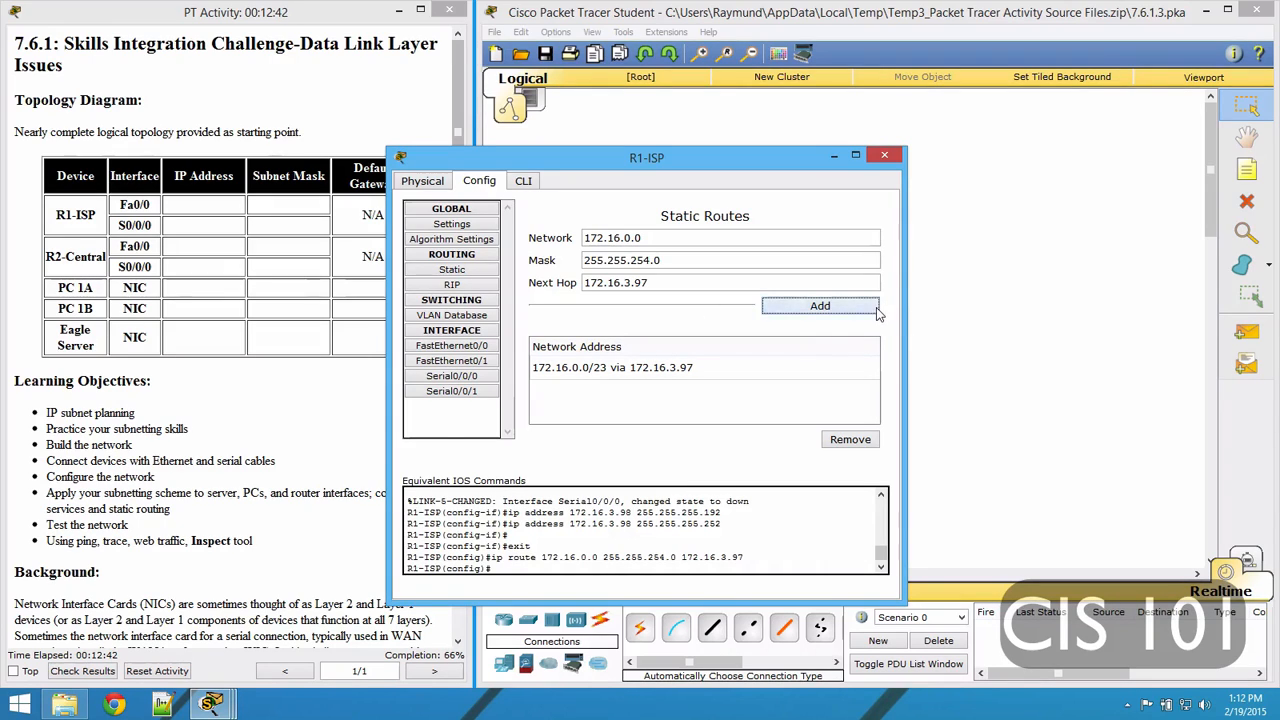
pyautogui.click(889, 155)
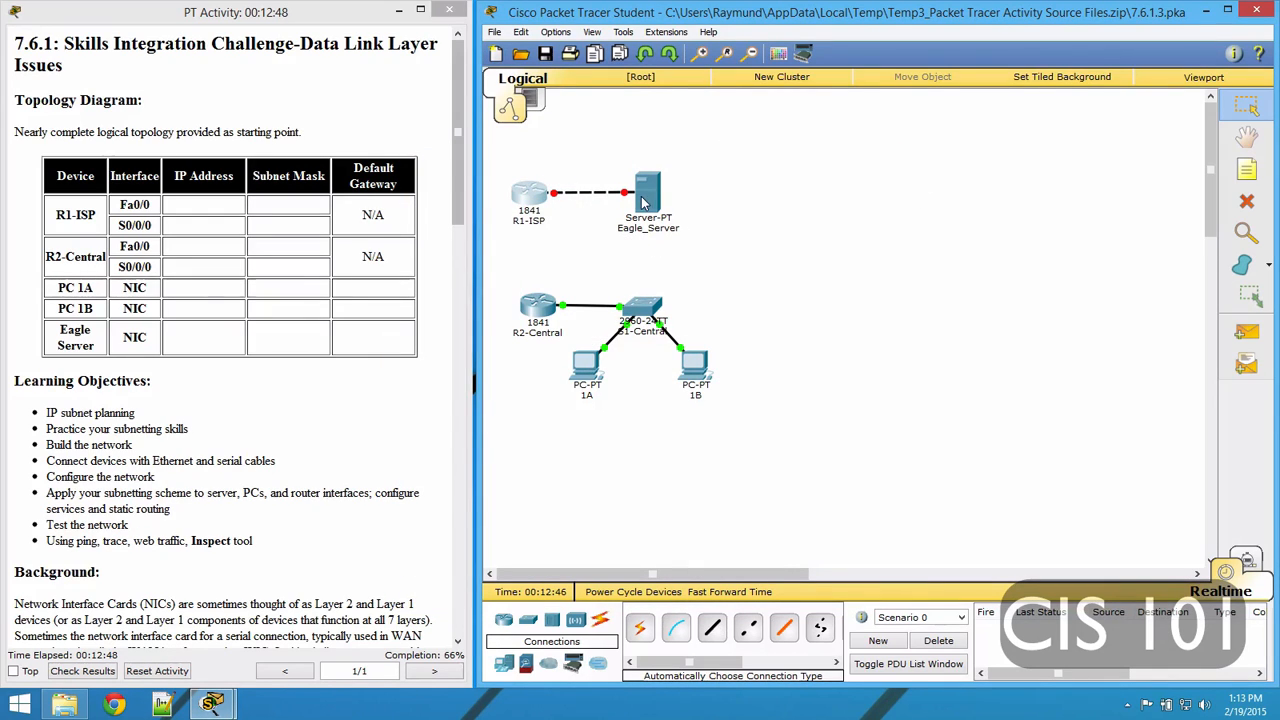
# Connect R2-Central to R1-ISP with an automatically chosen connection type
pyautogui.click(640, 628)
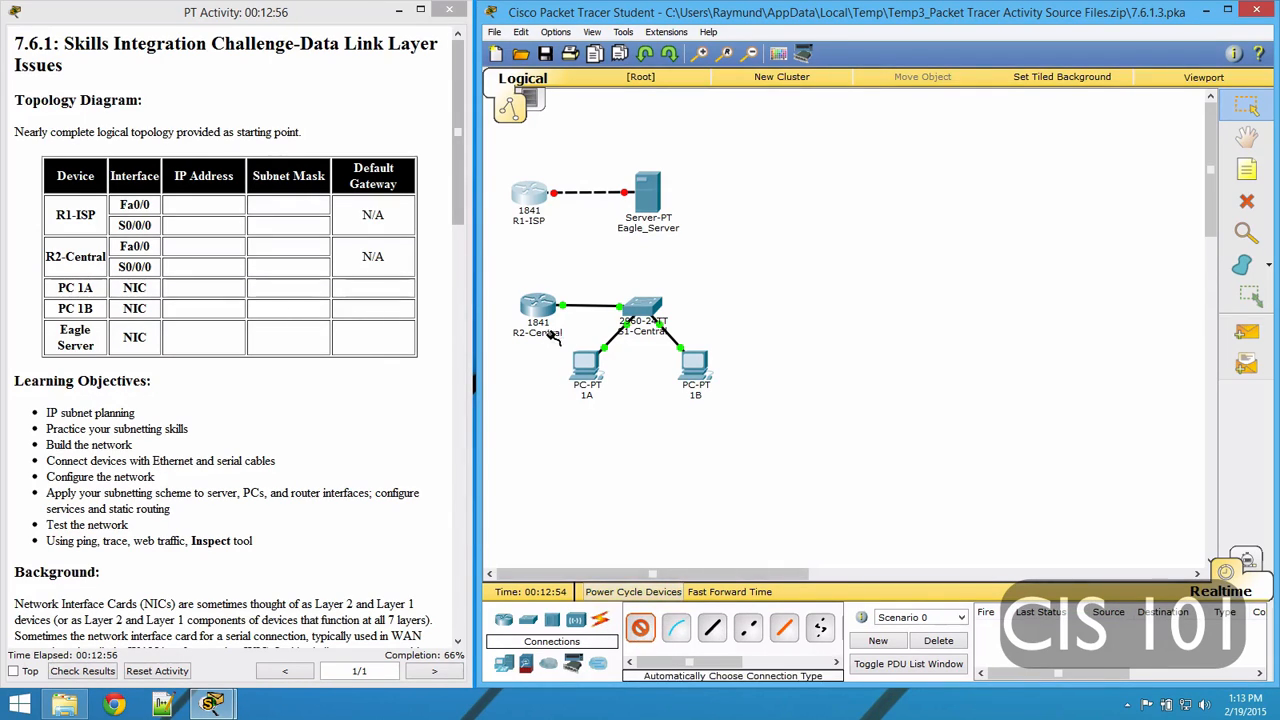
pyautogui.click(541, 302)
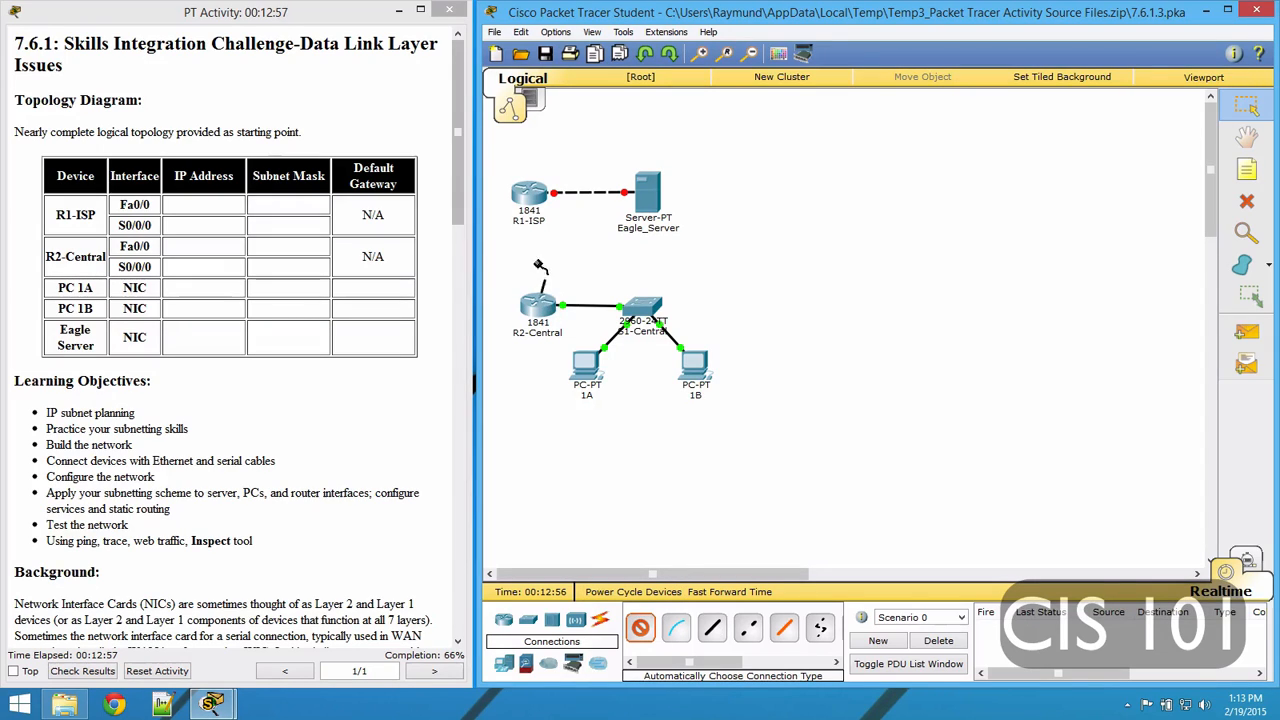
pyautogui.click(533, 196)
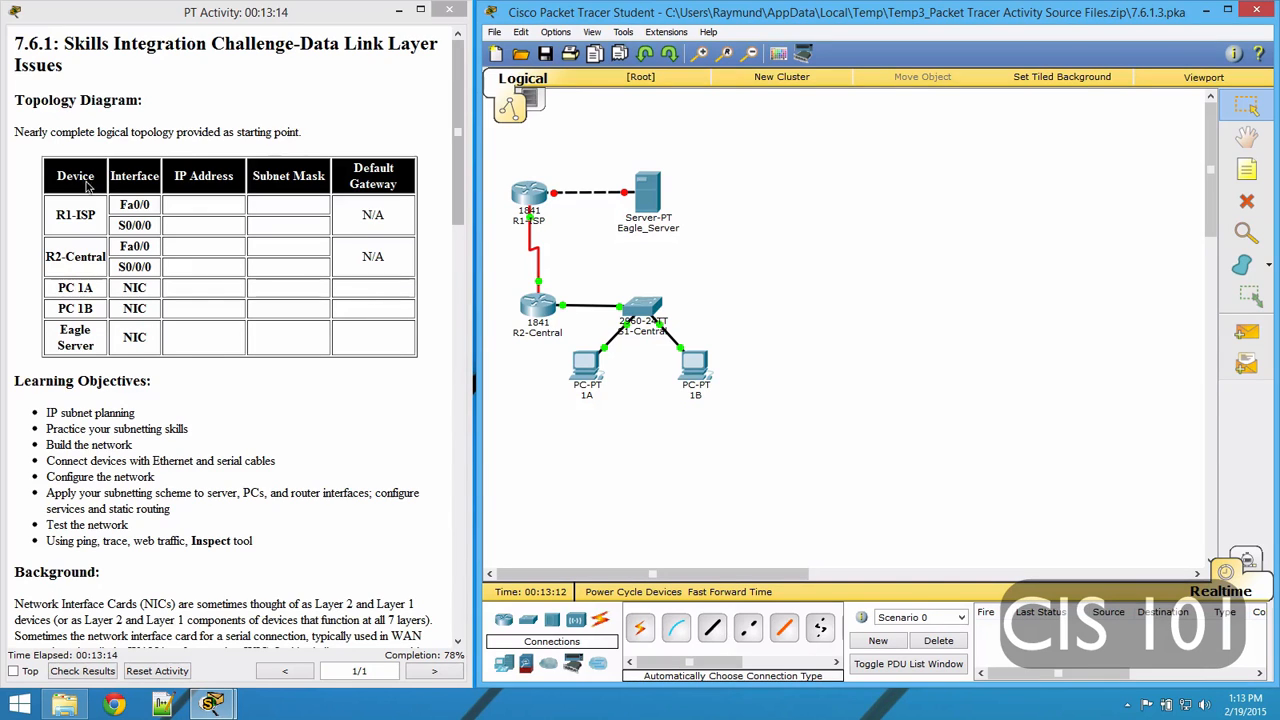
# Open Eagle_Server's physical device view and power the server on
pyautogui.doubleClick(655, 190)
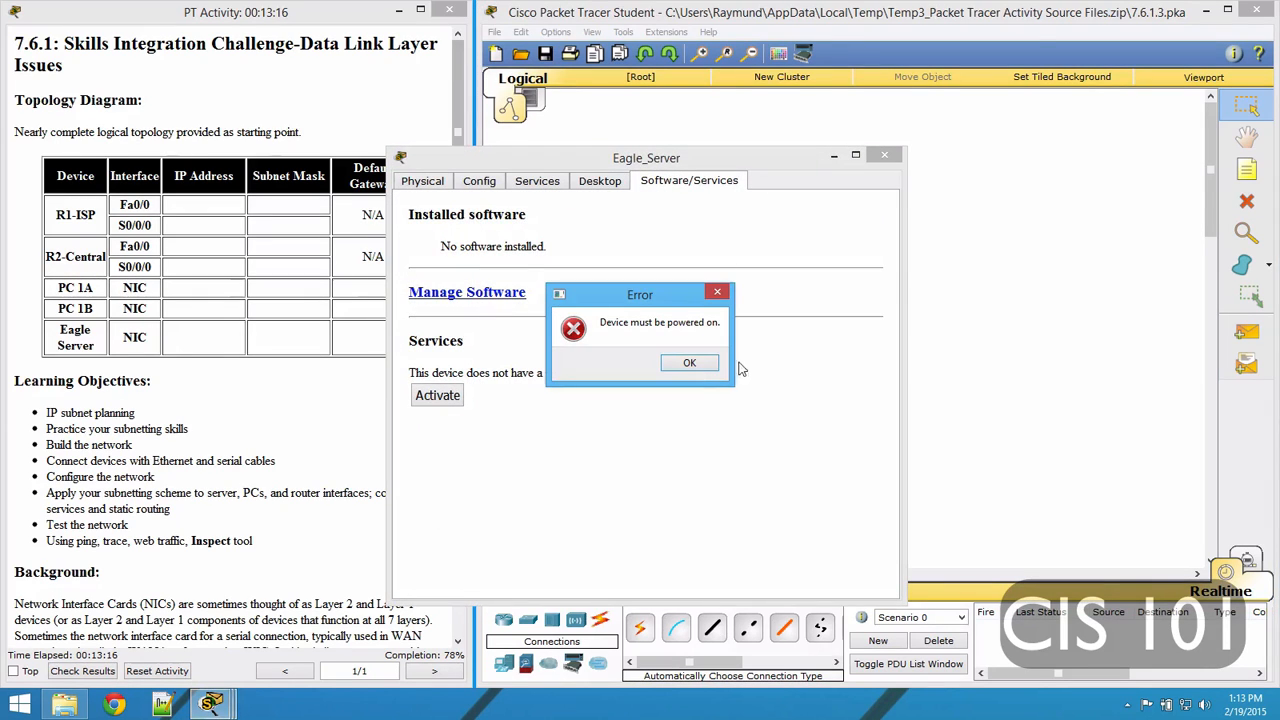
pyautogui.click(690, 362)
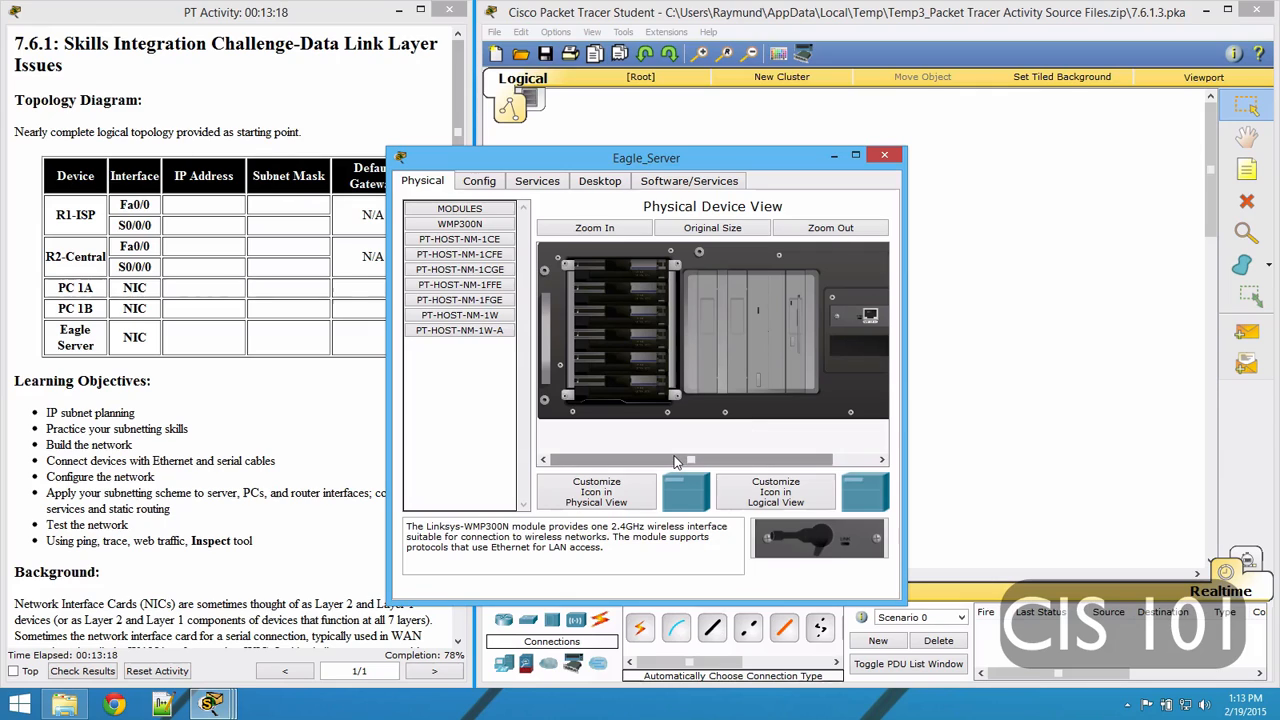
pyautogui.moveTo(676, 460); pyautogui.dragTo(853, 465)
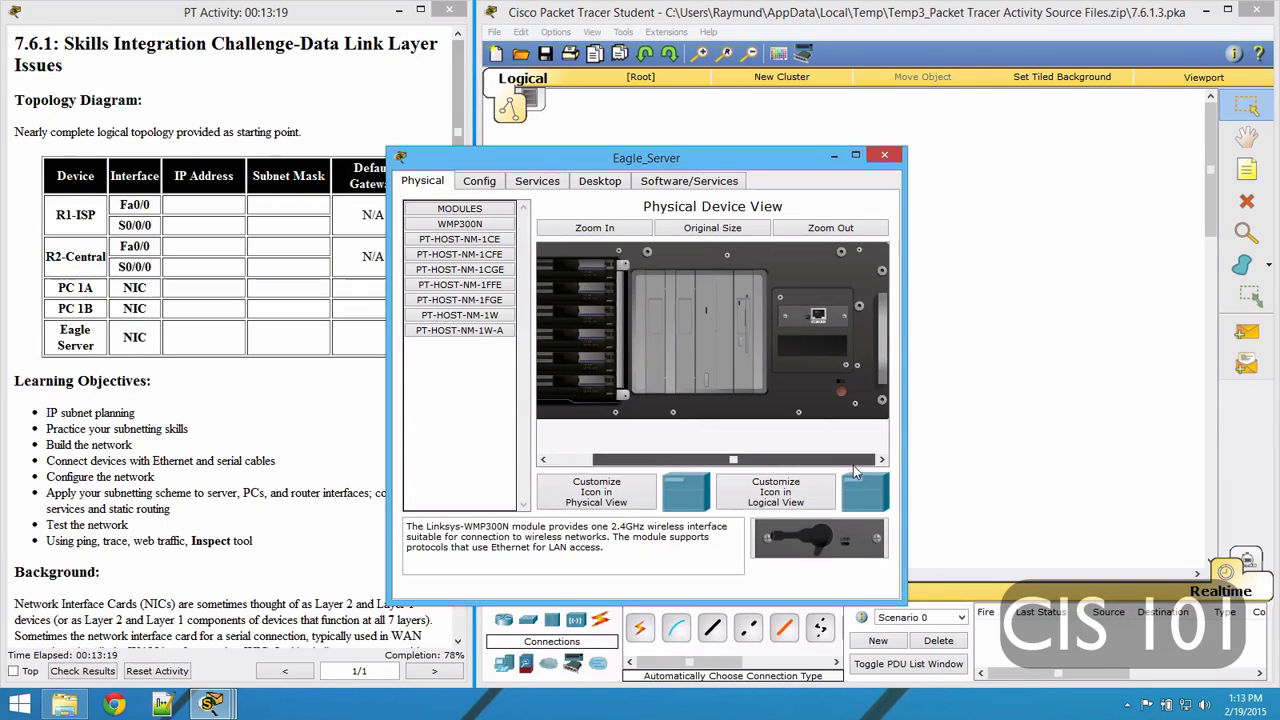
pyautogui.click(842, 393)
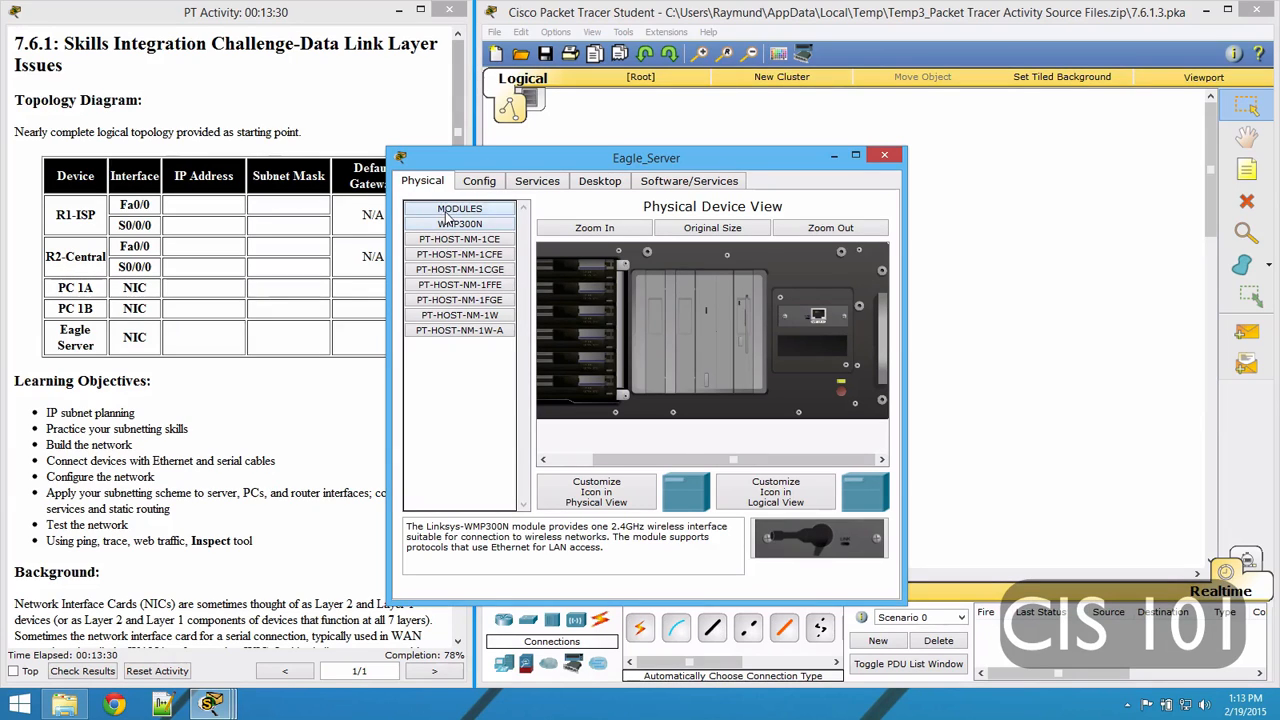
# Turn on Eagle_Server's FastEthernet0 port and return to its global settings
pyautogui.click(482, 186)
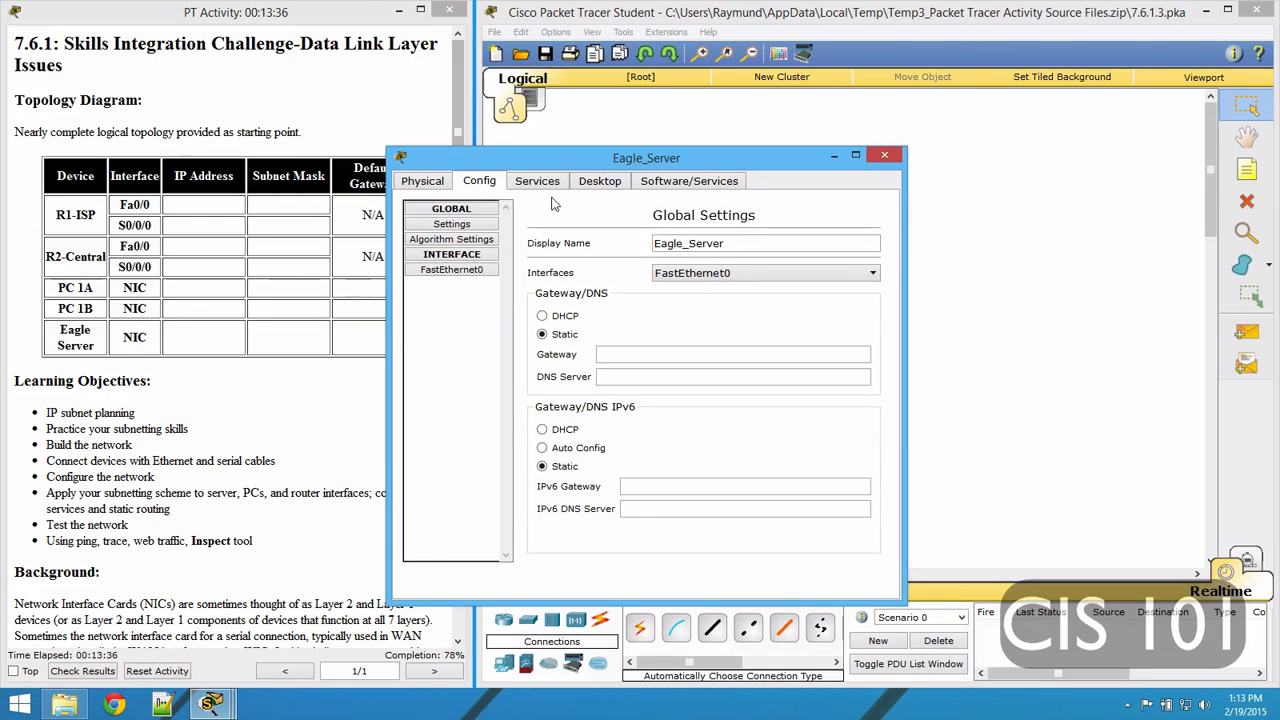
pyautogui.click(462, 271)
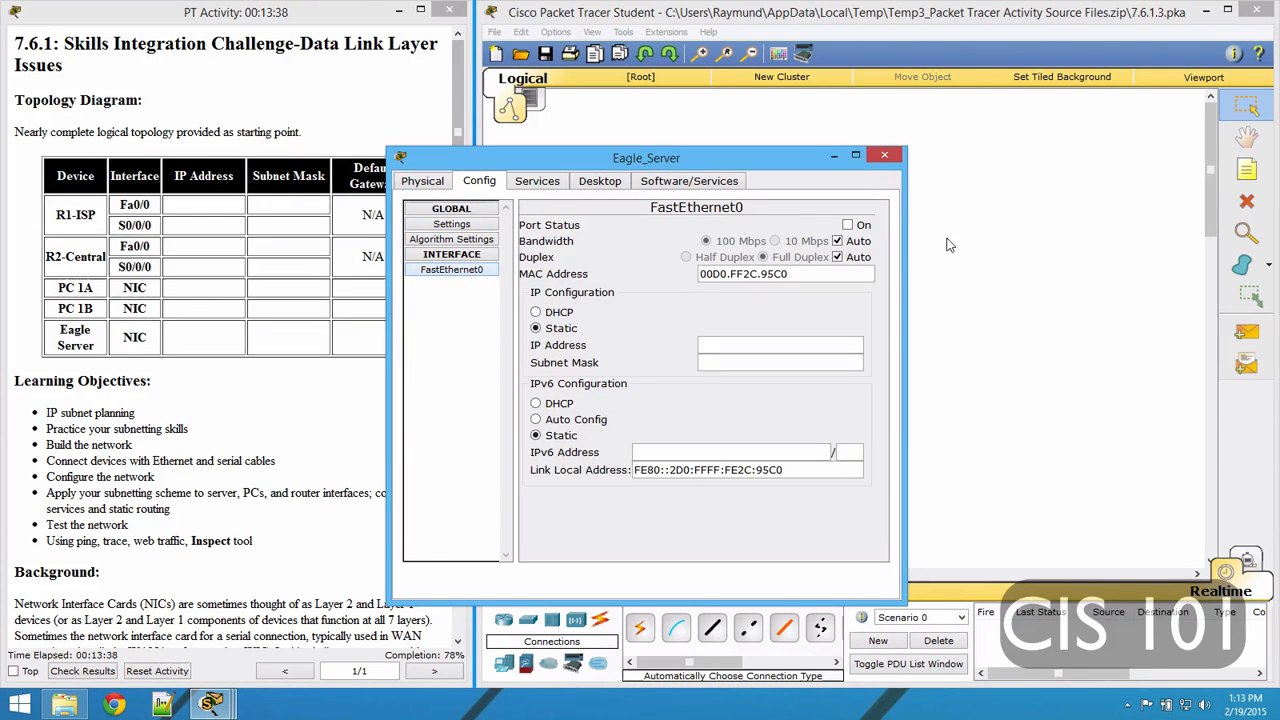
pyautogui.click(848, 225)
pyautogui.click(453, 226)
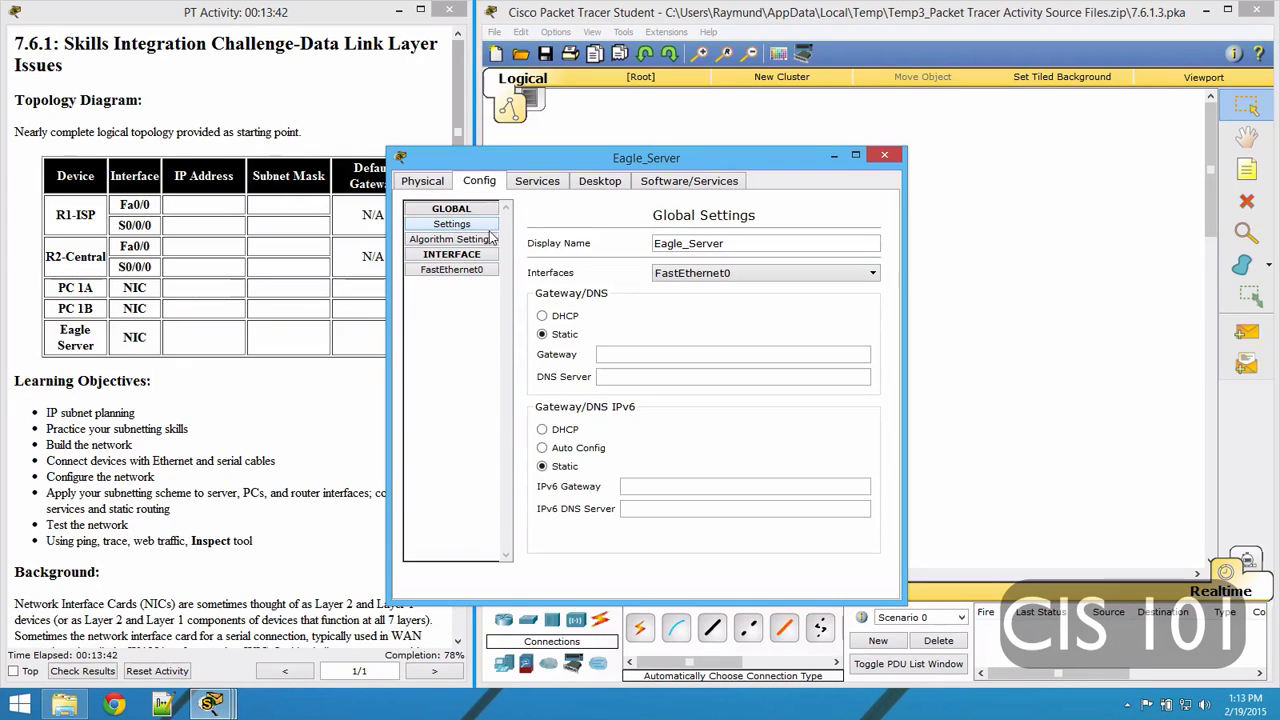
# Set Eagle_Server's static IP address to 172.16.3.61, subnet mask to 255.255.255.192 and default gateway to 172.16.3.62
pyautogui.click(531, 186)
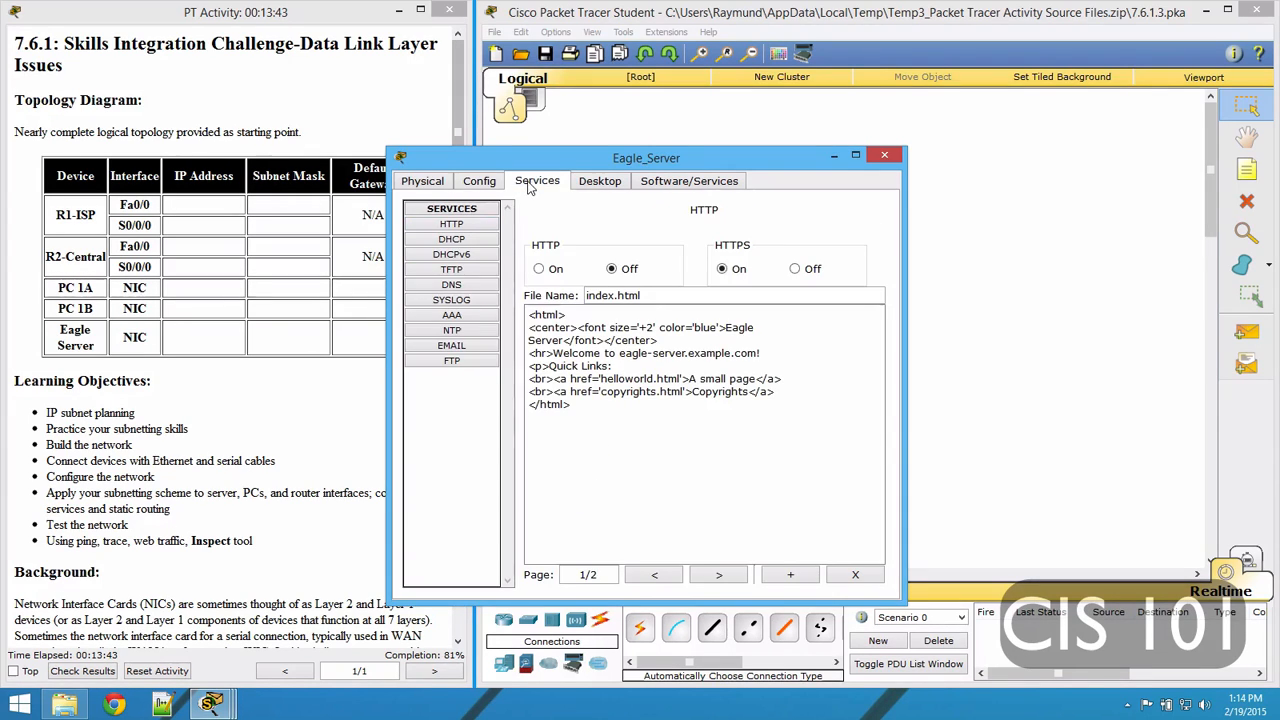
pyautogui.click(596, 185)
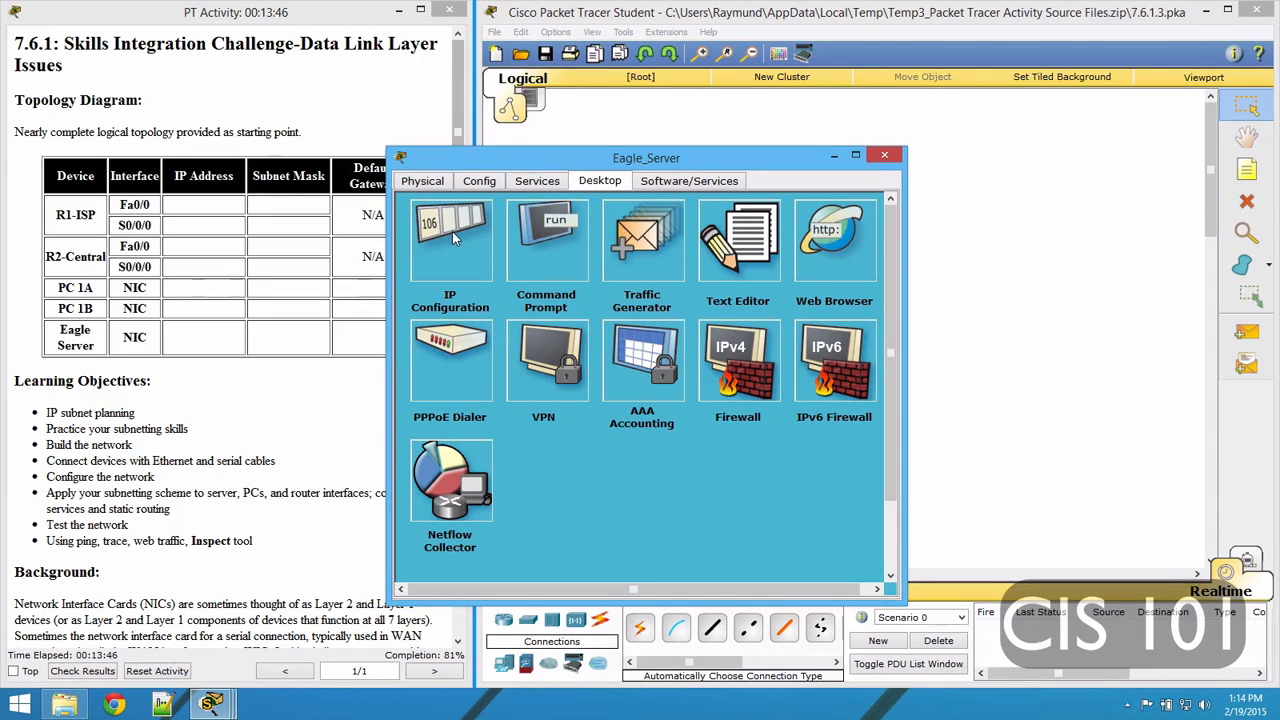
pyautogui.click(452, 231)
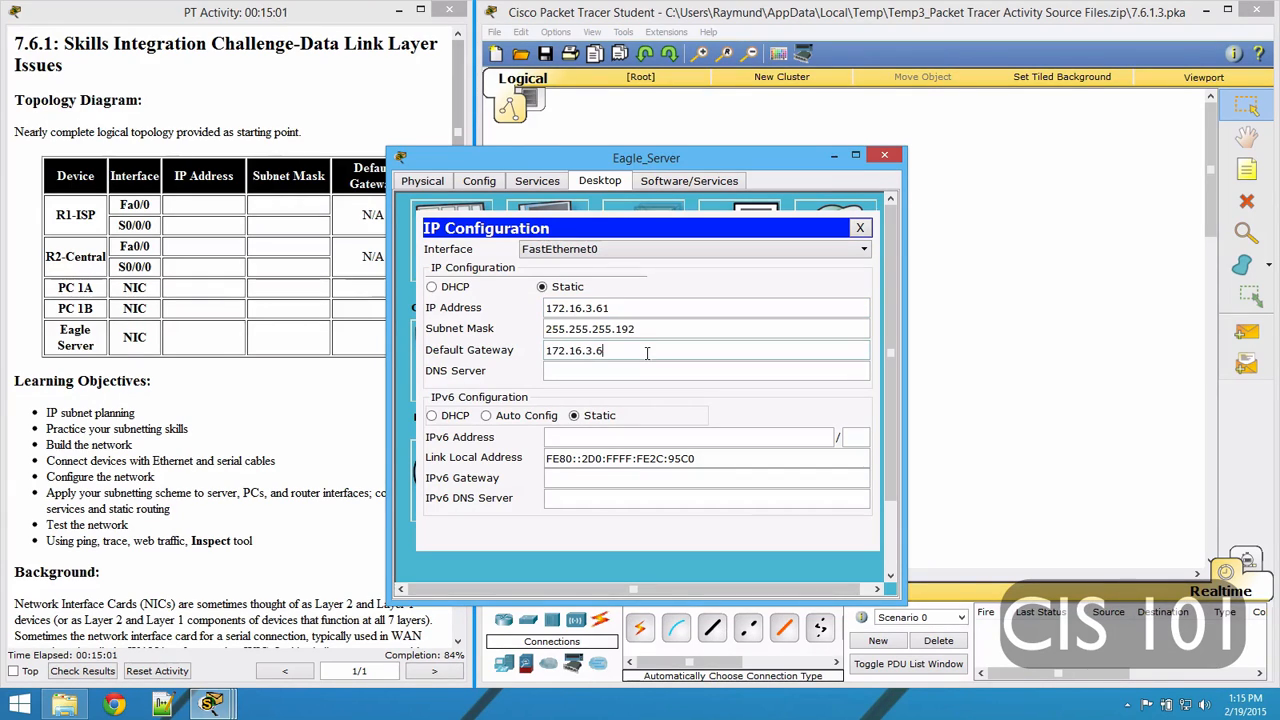
pyautogui.write('2.16.3.62')
pyautogui.press('Tab')
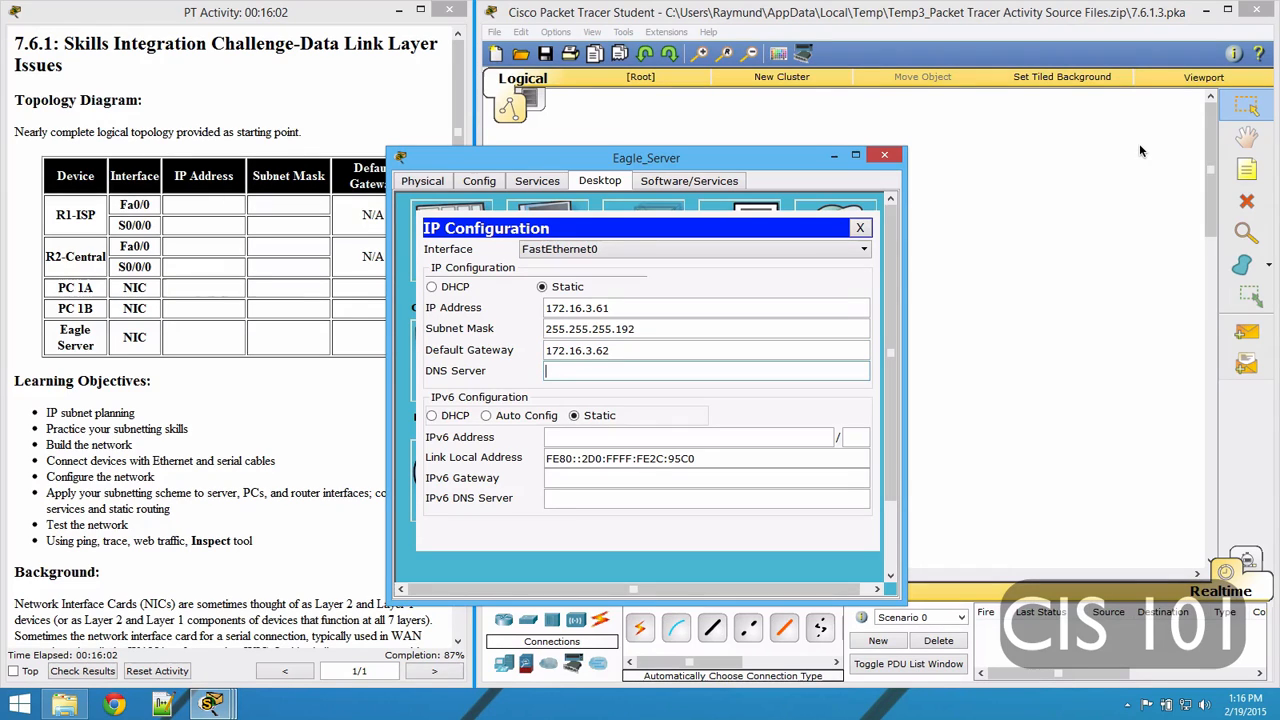
pyautogui.click(860, 229)
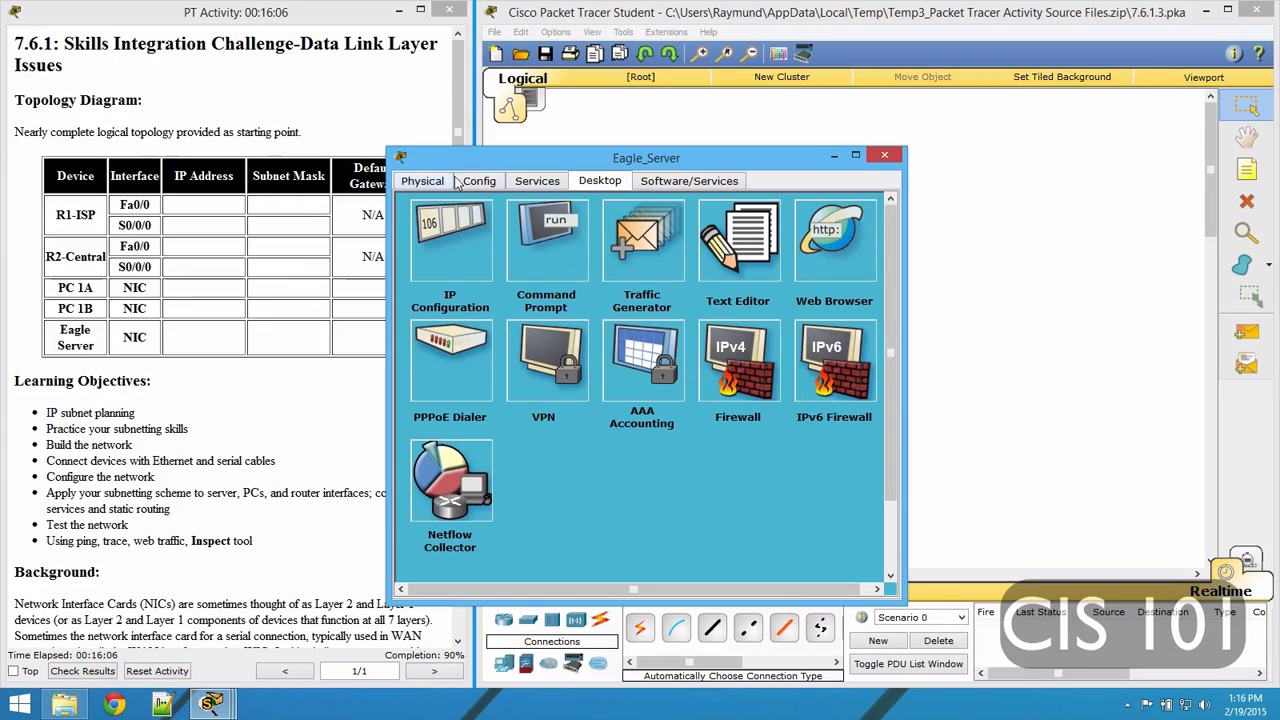
# Enable the HTTP and DNS services on Eagle_Server
pyautogui.click(476, 184)
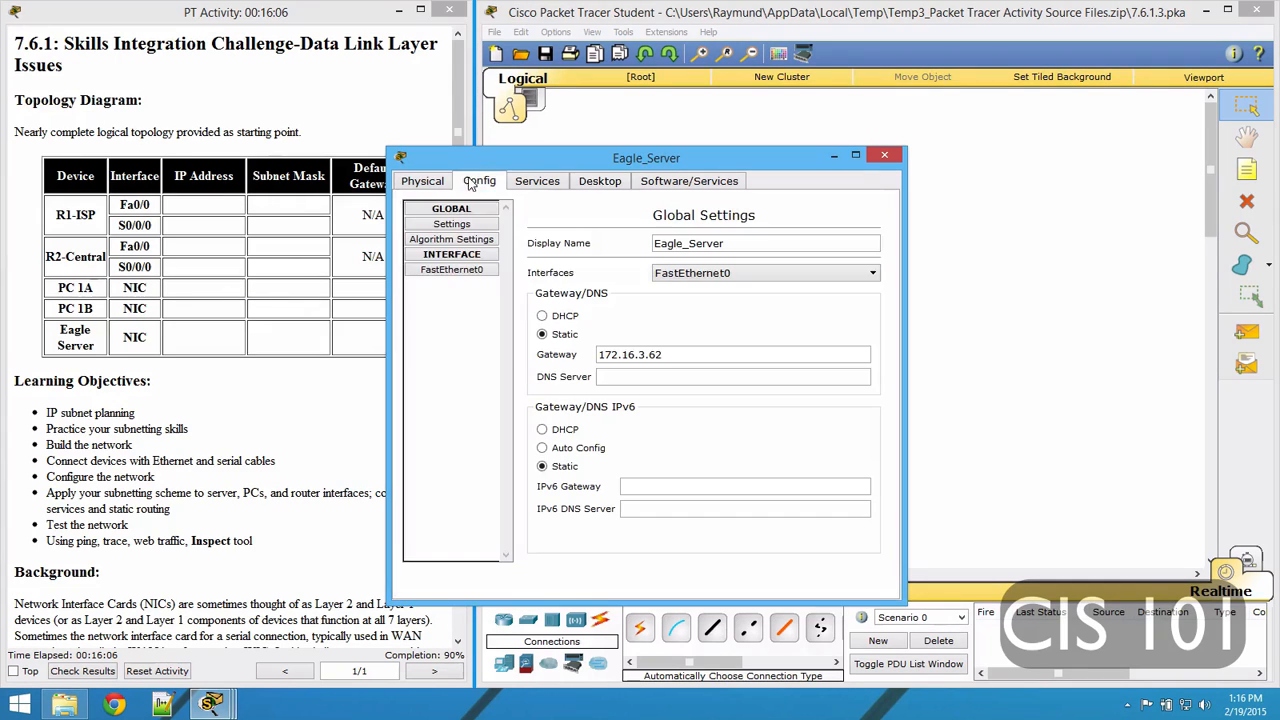
pyautogui.click(538, 182)
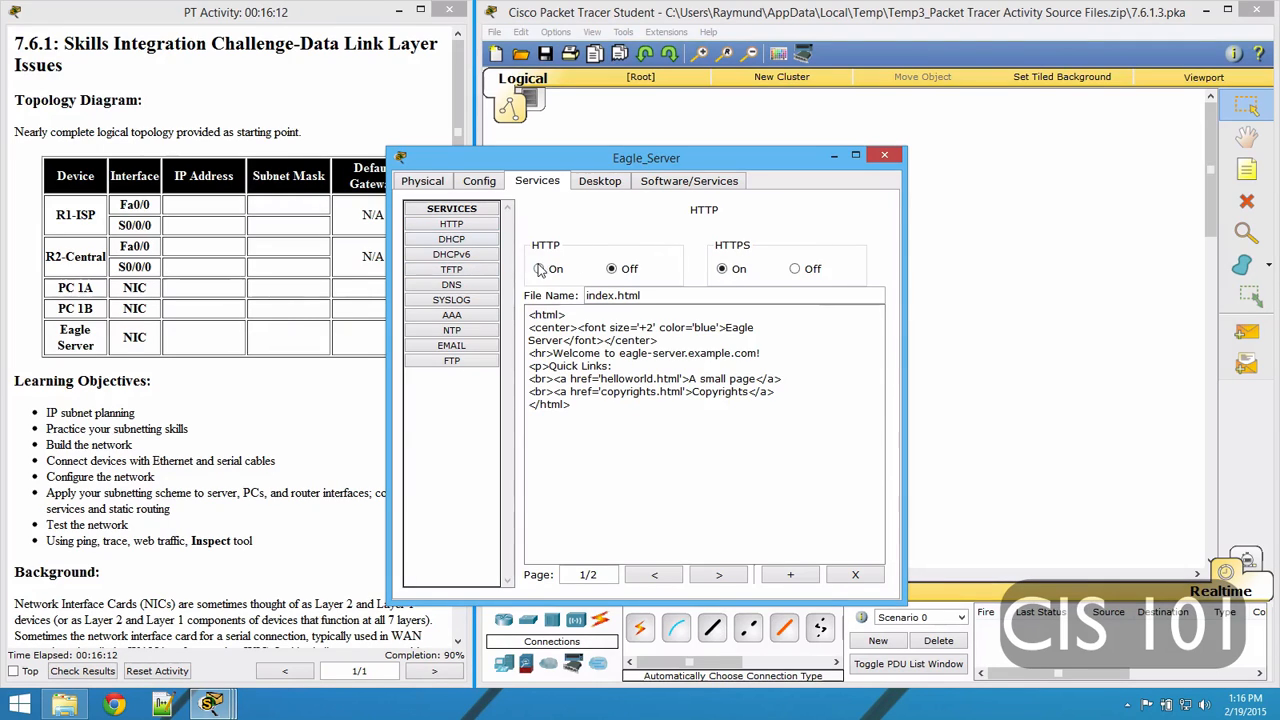
pyautogui.click(476, 285)
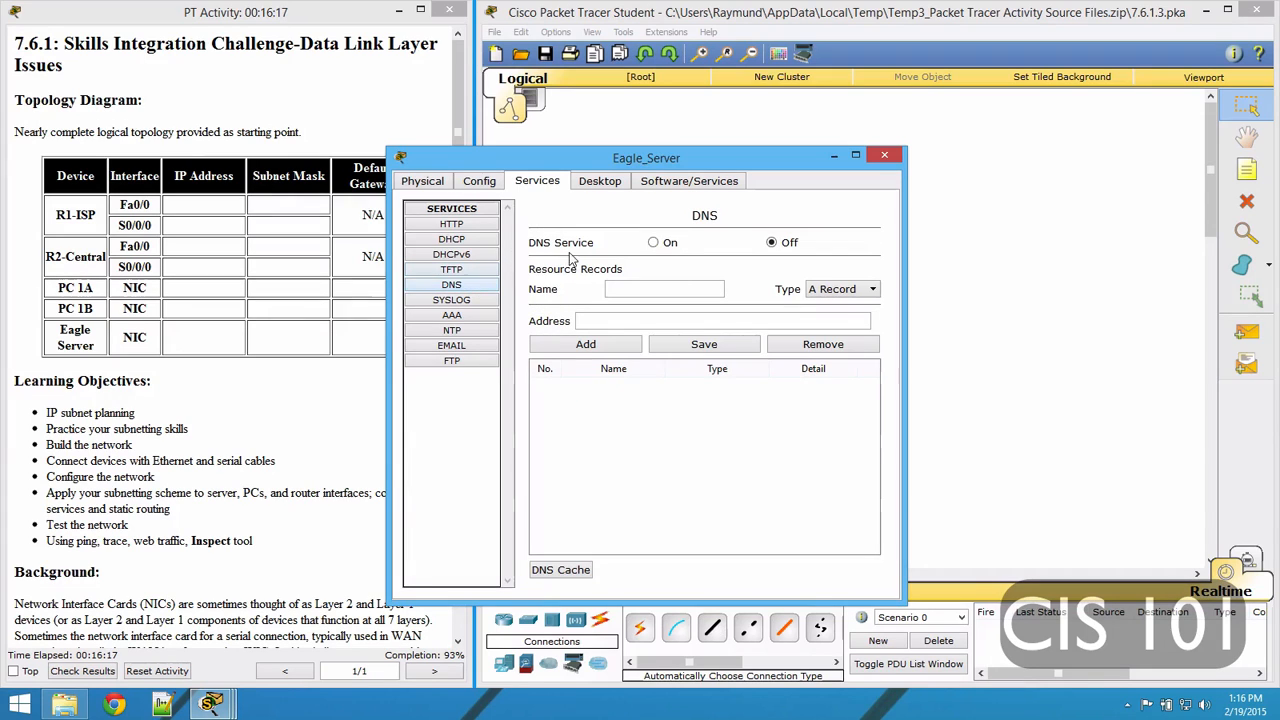
pyautogui.click(654, 243)
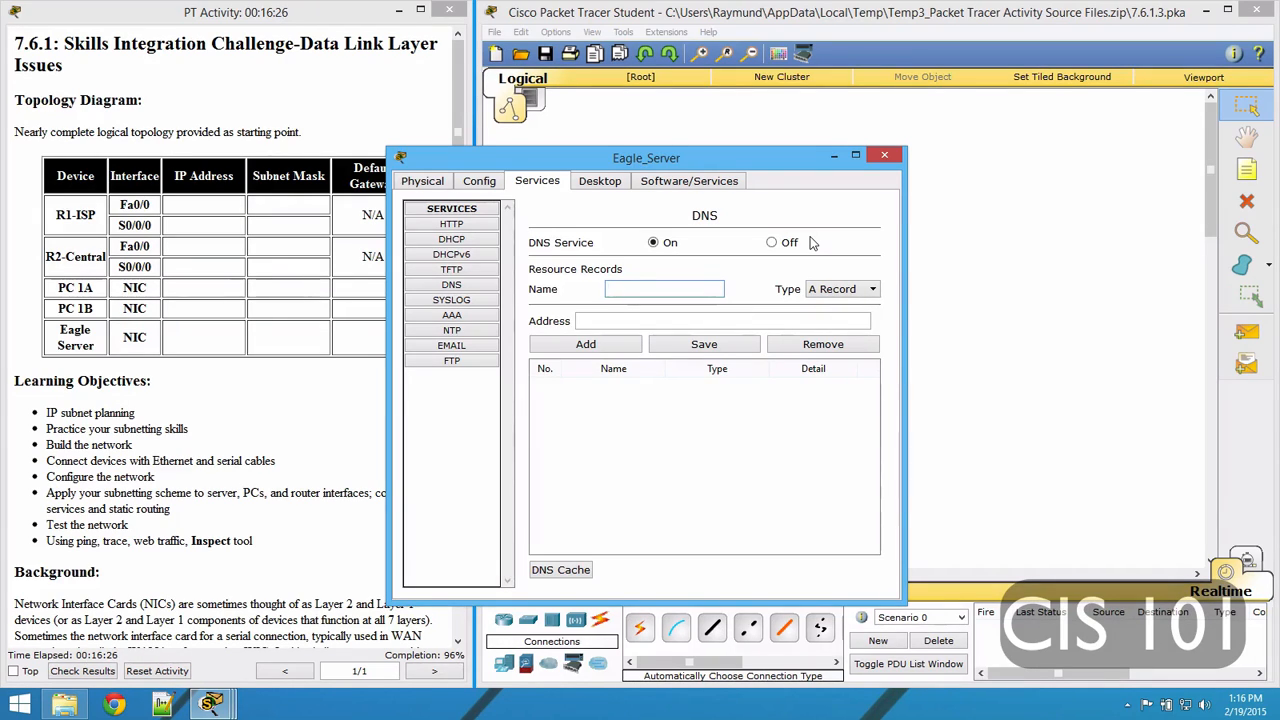
# Add a DNS A record on Eagle_Server mapping eagle-server.example.com to 172.16.3.61, and close the server's window
pyautogui.write('eagle')
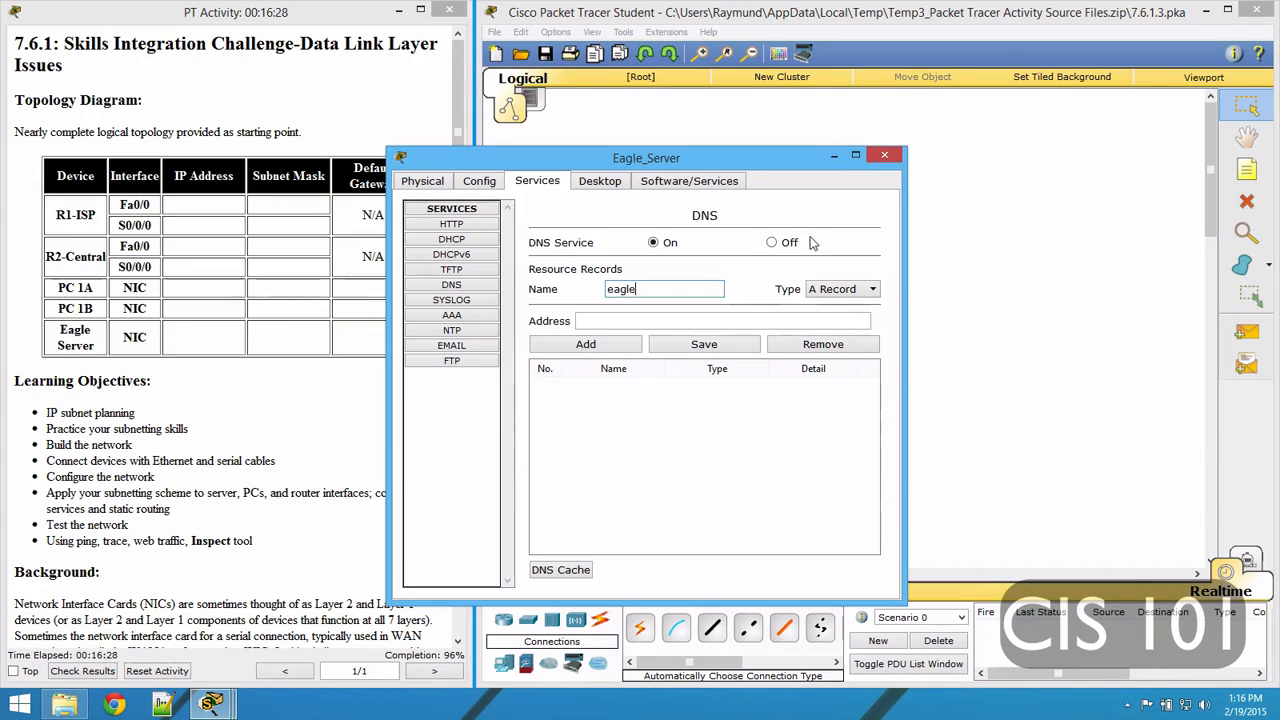
pyautogui.write('-server.')
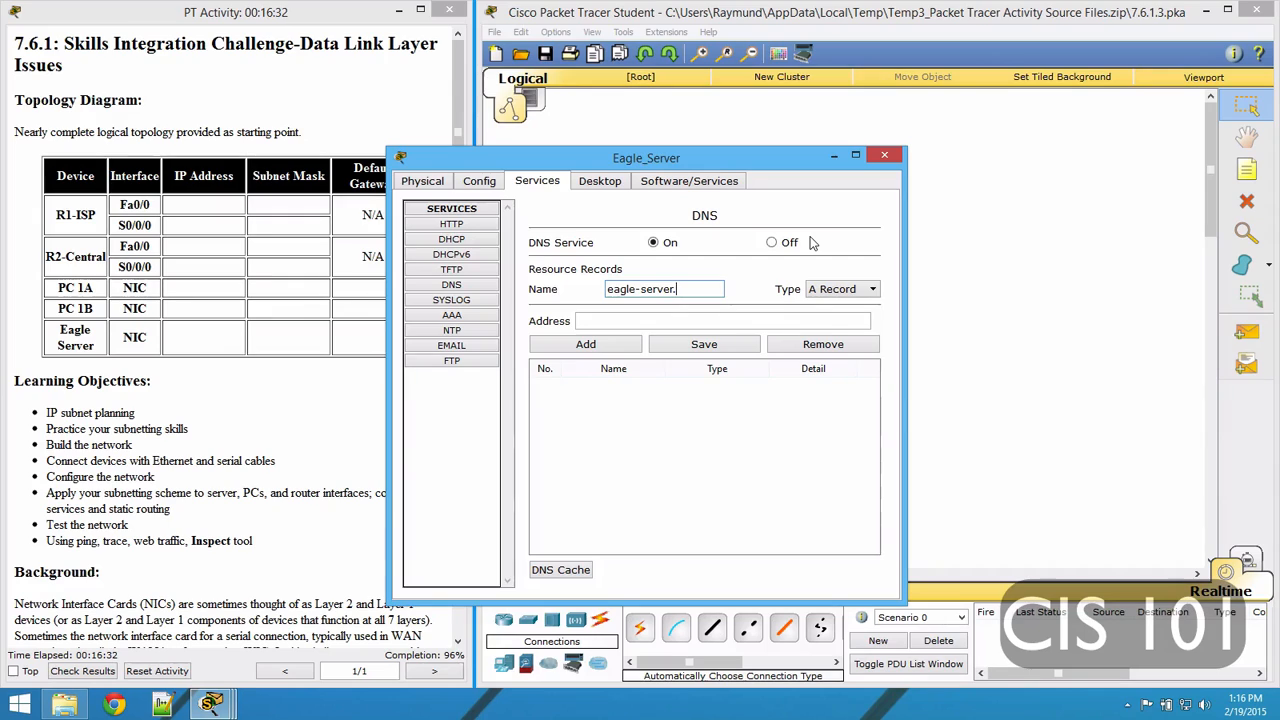
pyautogui.write('example')
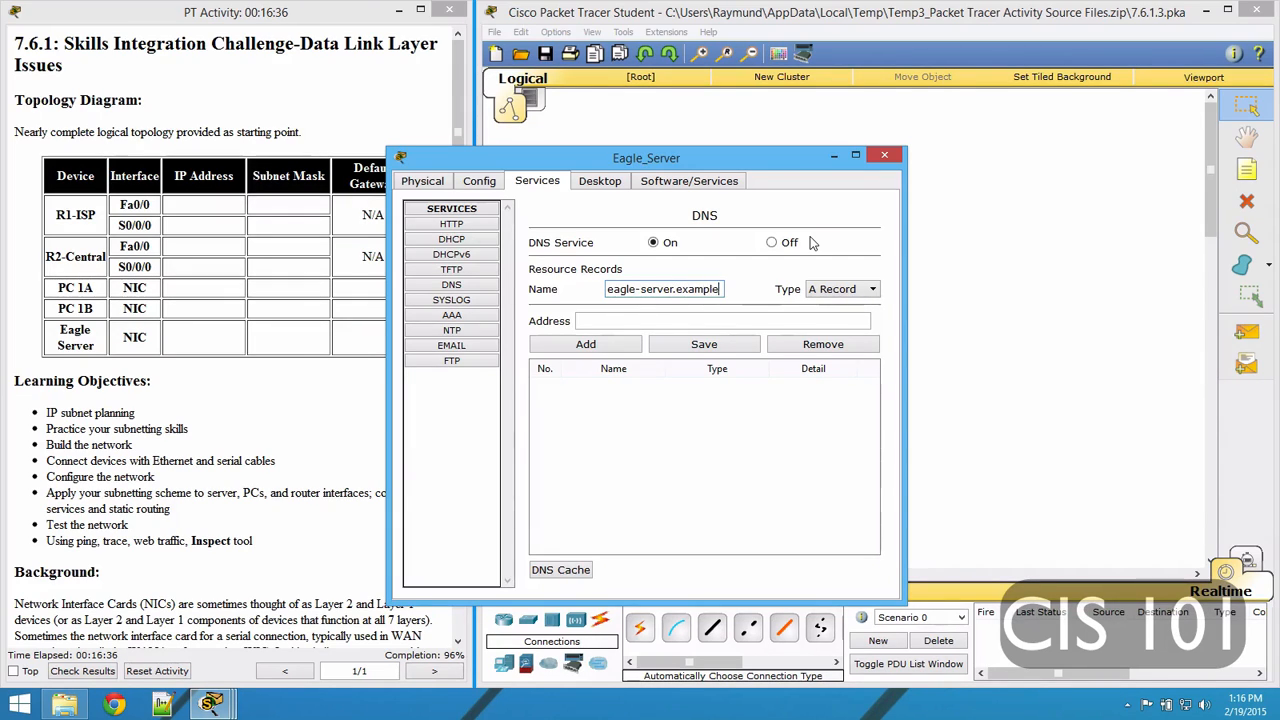
pyautogui.write('.com')
pyautogui.press('Tab')
pyautogui.press('Tab')
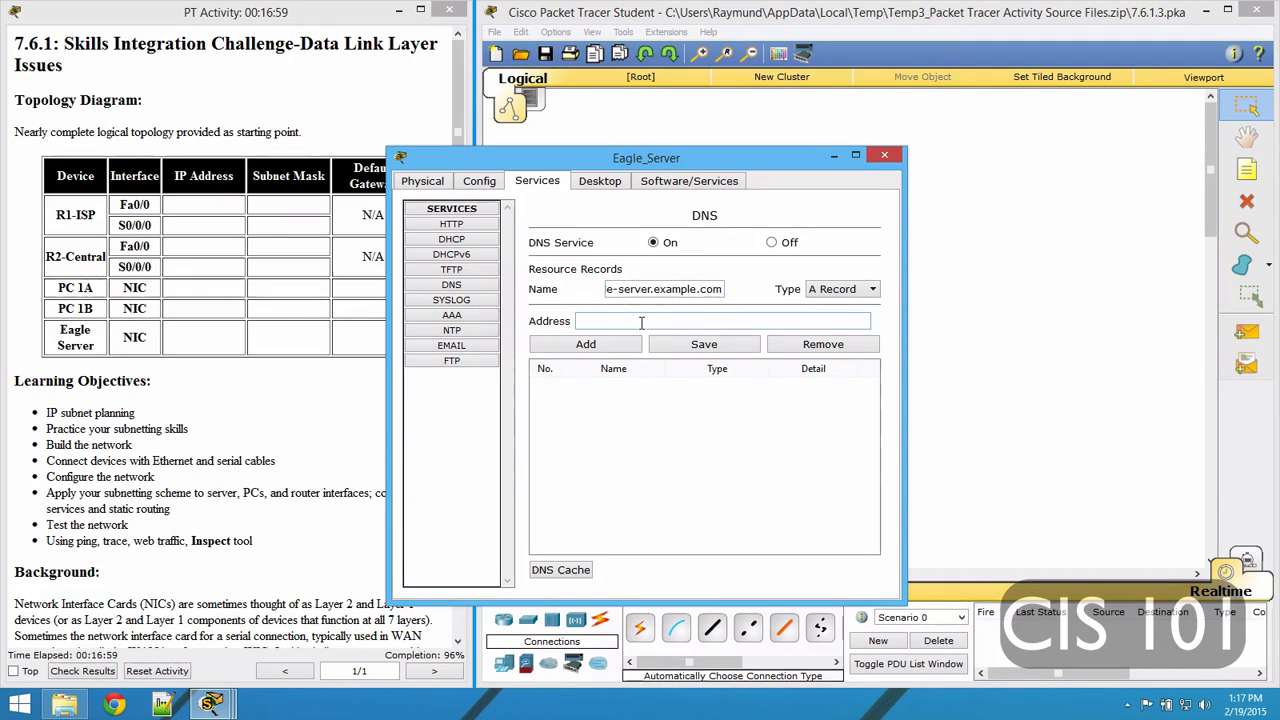
pyautogui.write('172.16')
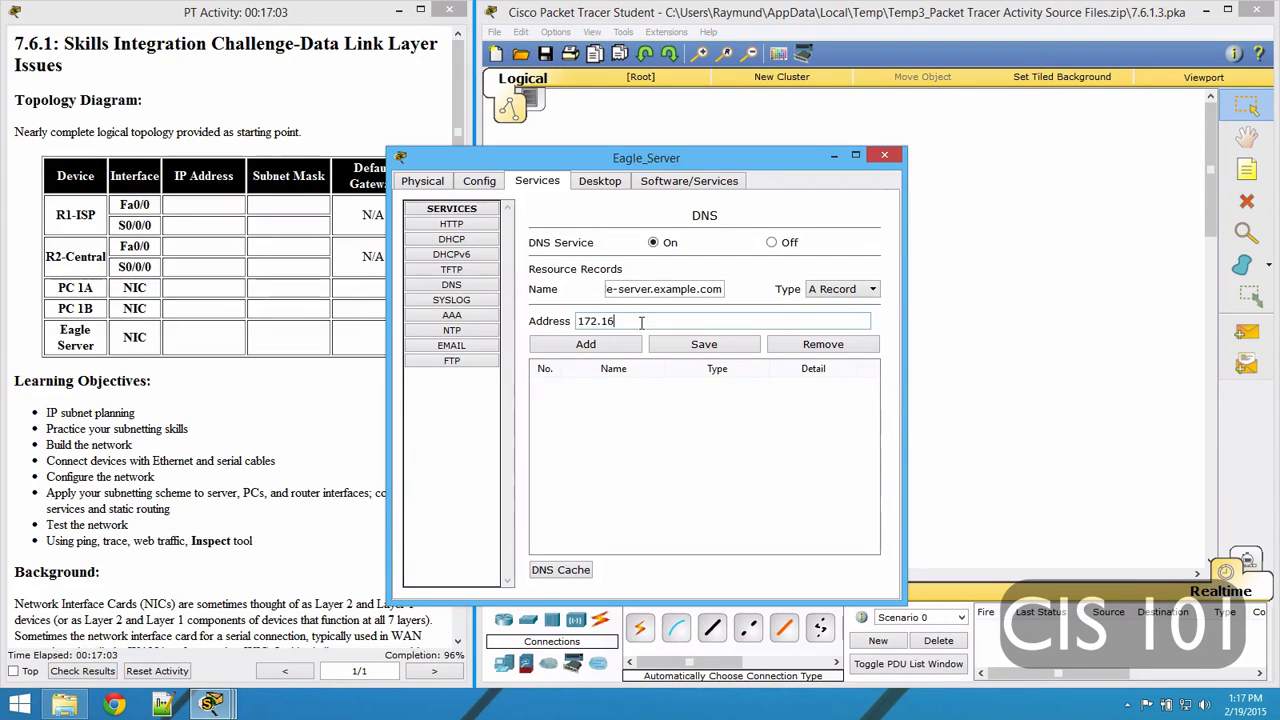
pyautogui.write('.3')
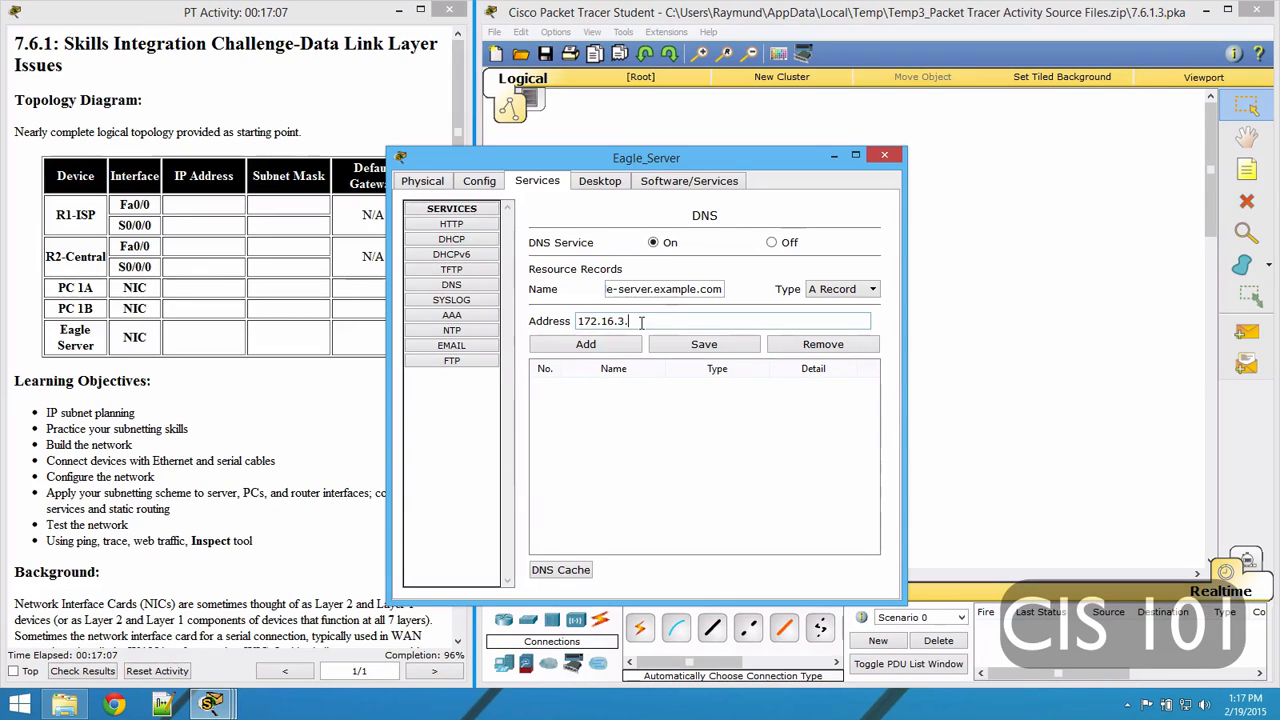
pyautogui.write('.')
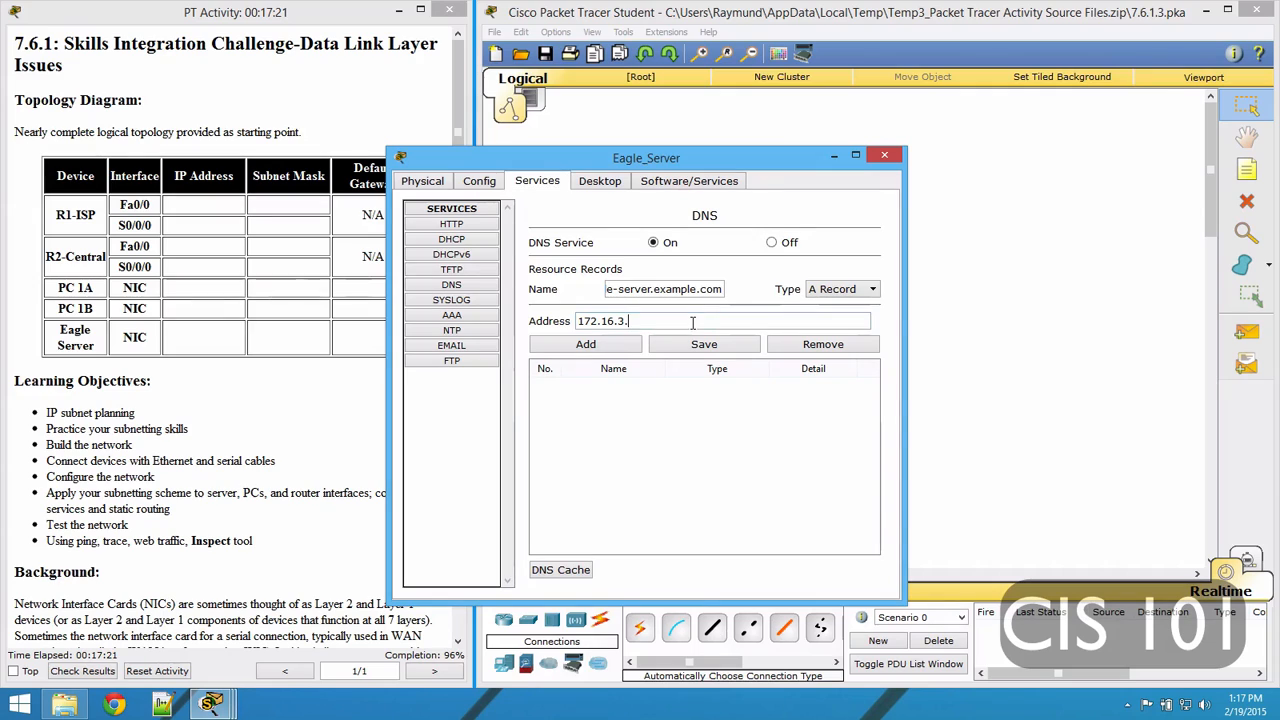
pyautogui.write('61')
pyautogui.click(586, 344)
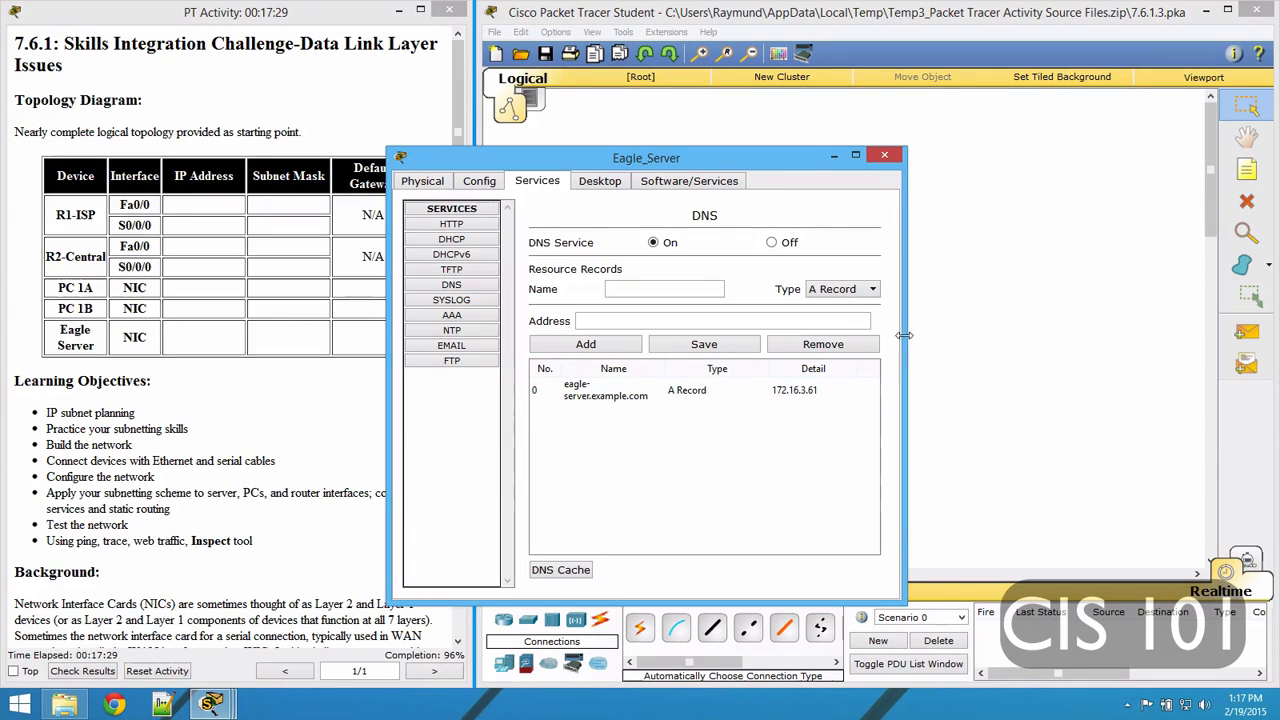
pyautogui.click(780, 392)
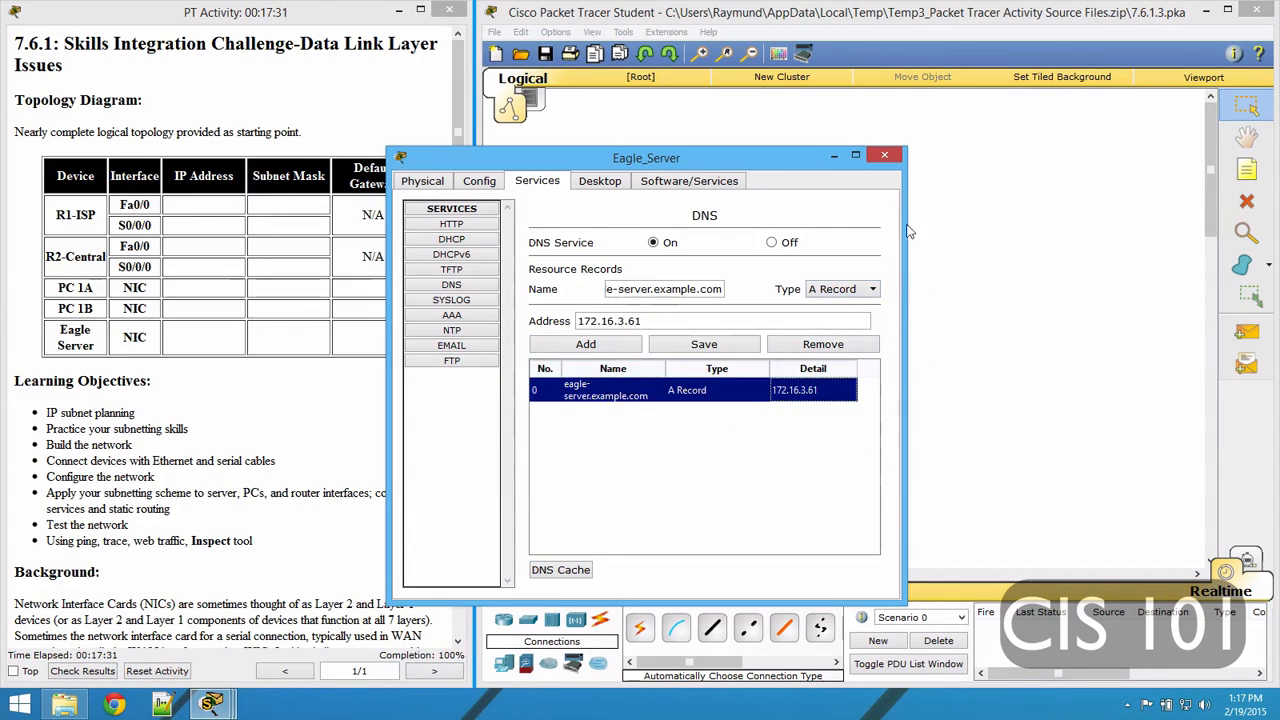
pyautogui.click(886, 157)
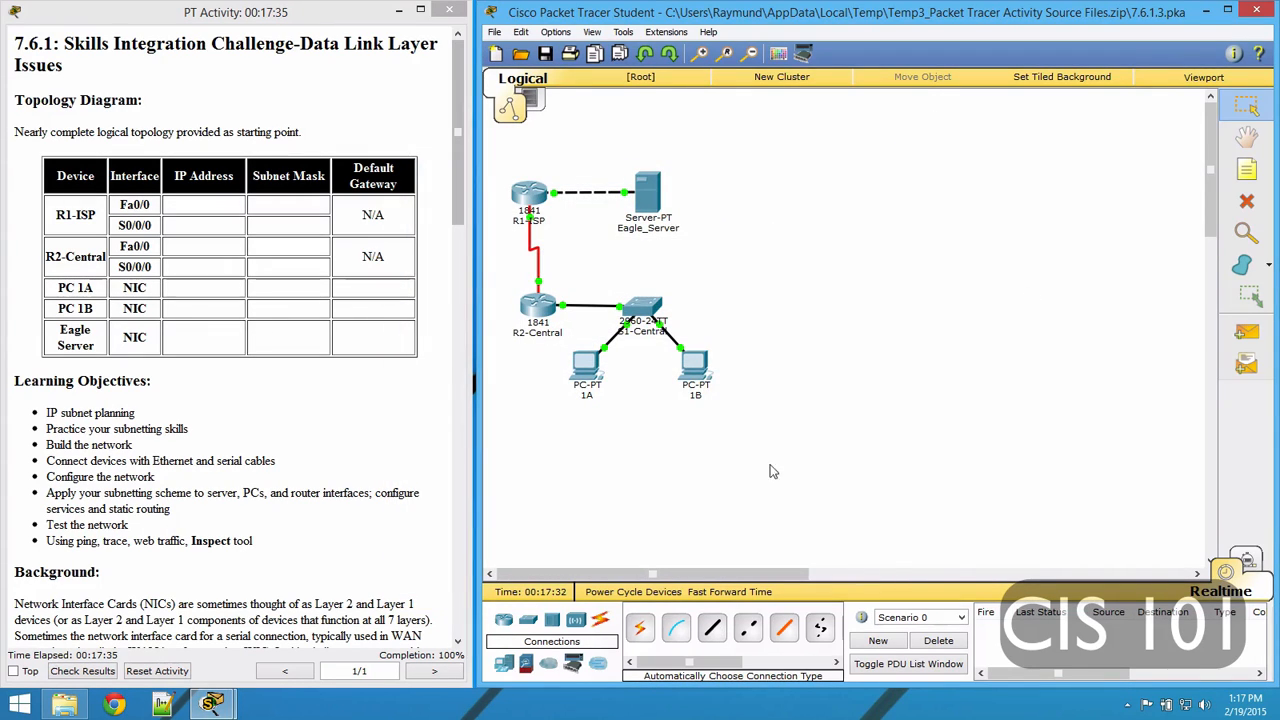
# Check the activity results and review the status of all assessment items for the PCs, Eagle_Server, R1-ISP and R2-Central
pyautogui.moveTo(574, 446); pyautogui.dragTo(895, 540)
pyautogui.click(103, 672)
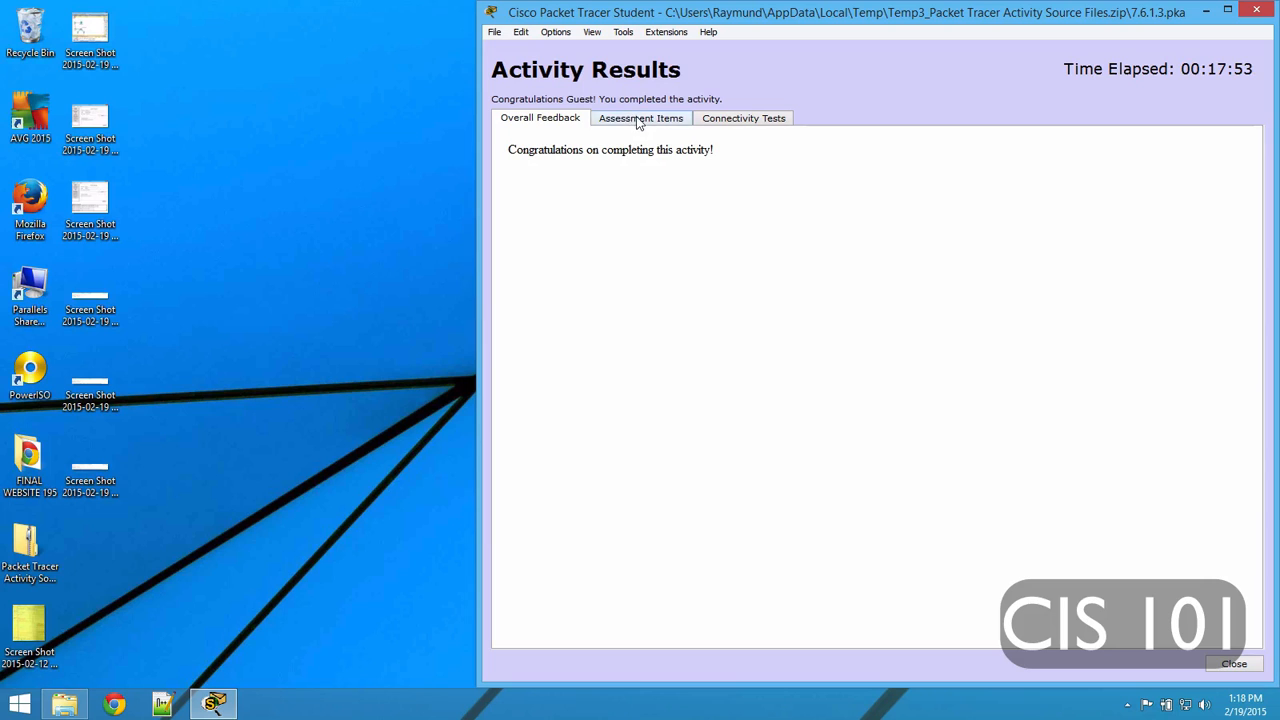
pyautogui.click(640, 119)
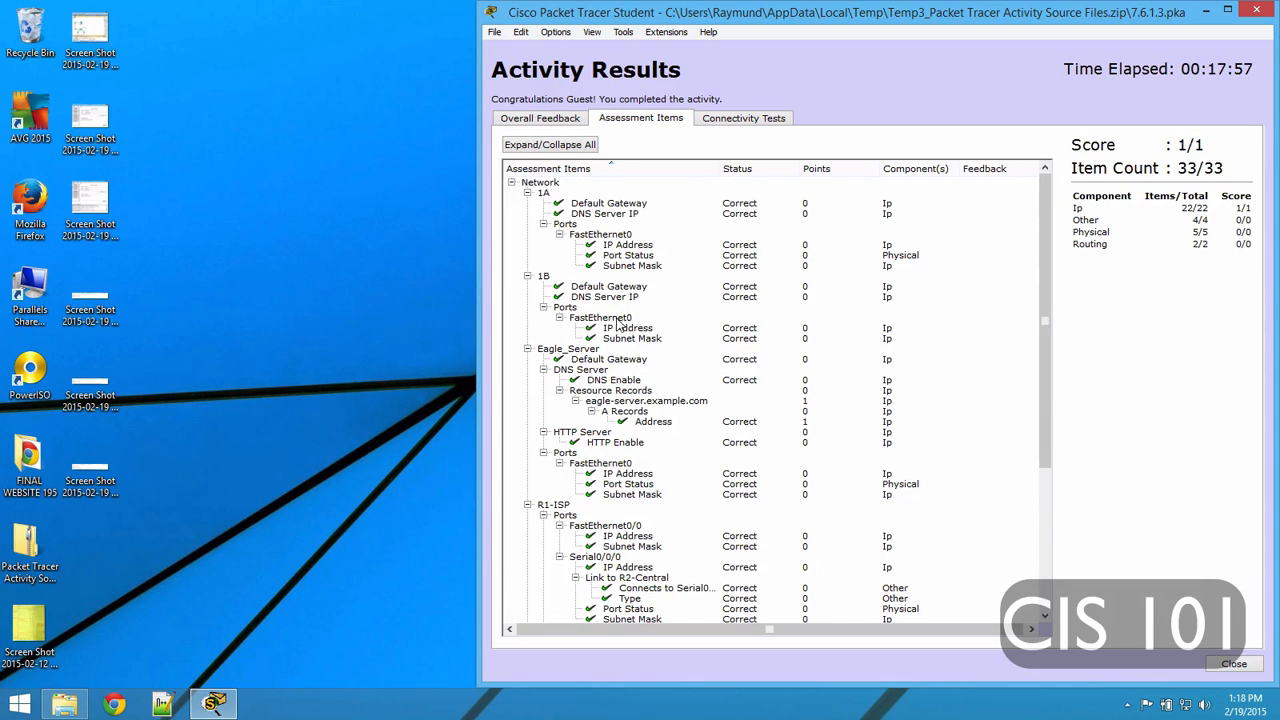
pyautogui.scroll(-5, 625, 328)
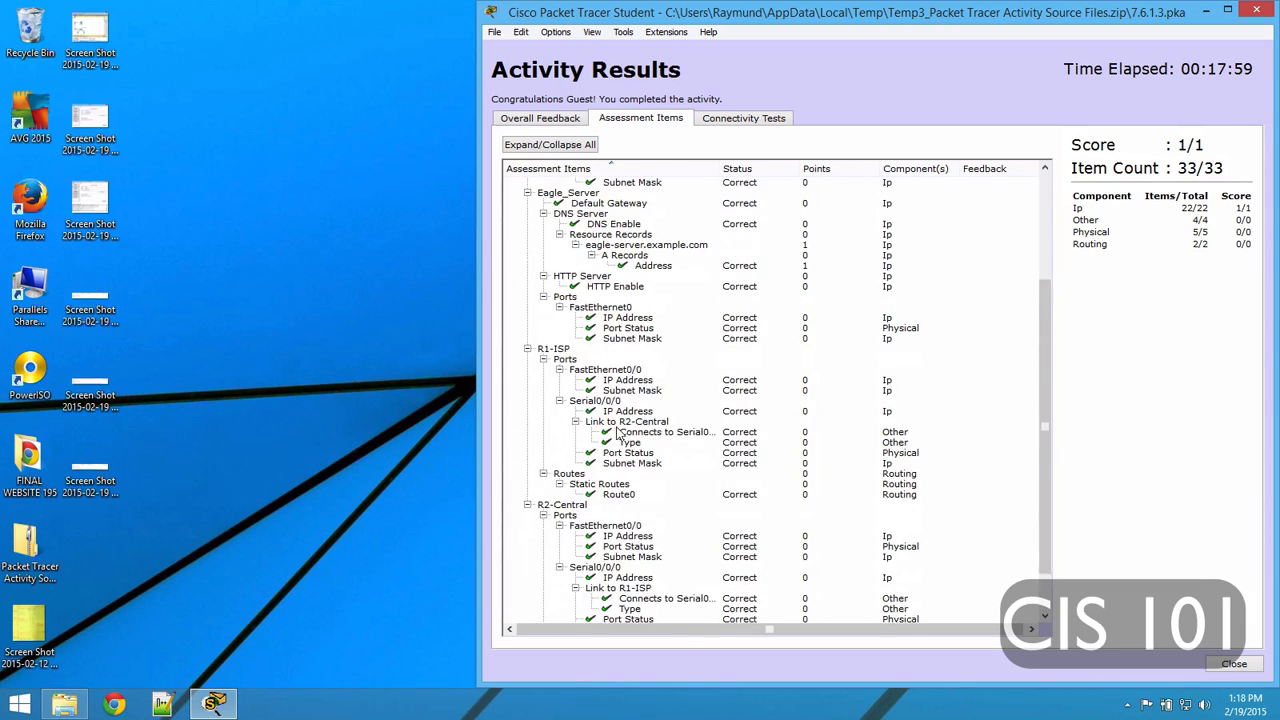
pyautogui.scroll(-2, 617, 431)
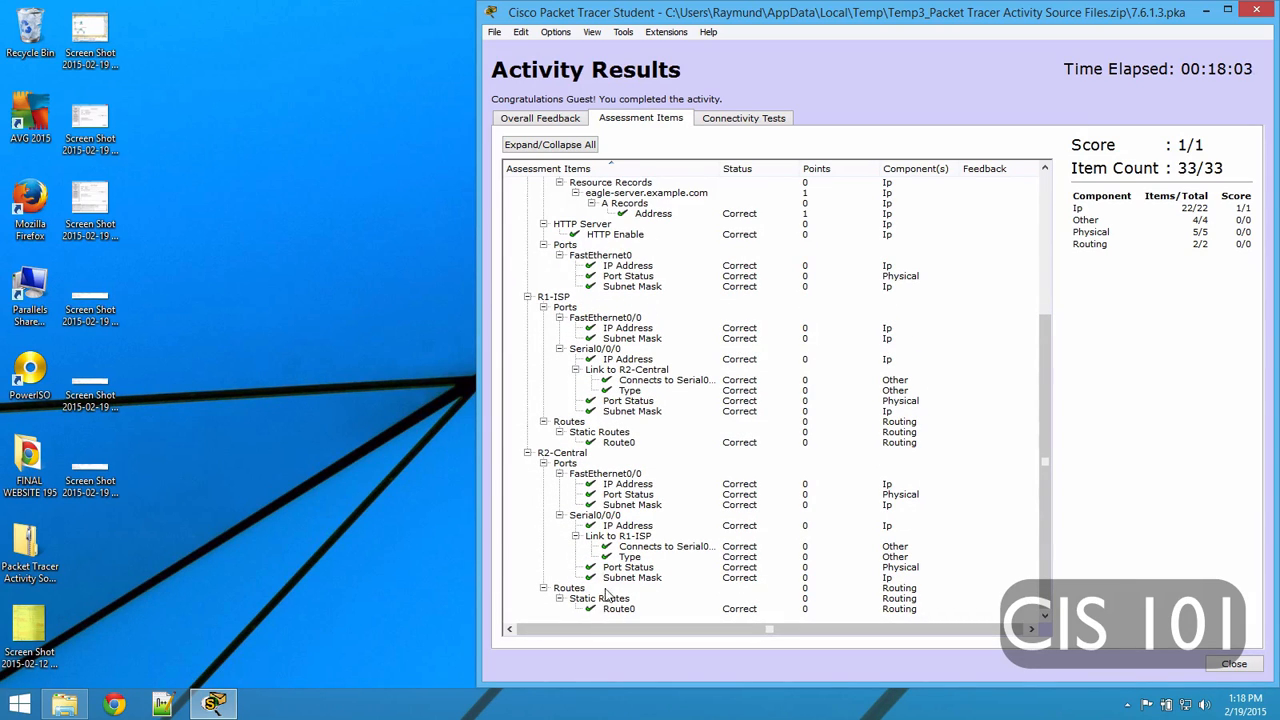
pyautogui.scroll(5, 605, 598)
pyautogui.scroll(2, 620, 485)
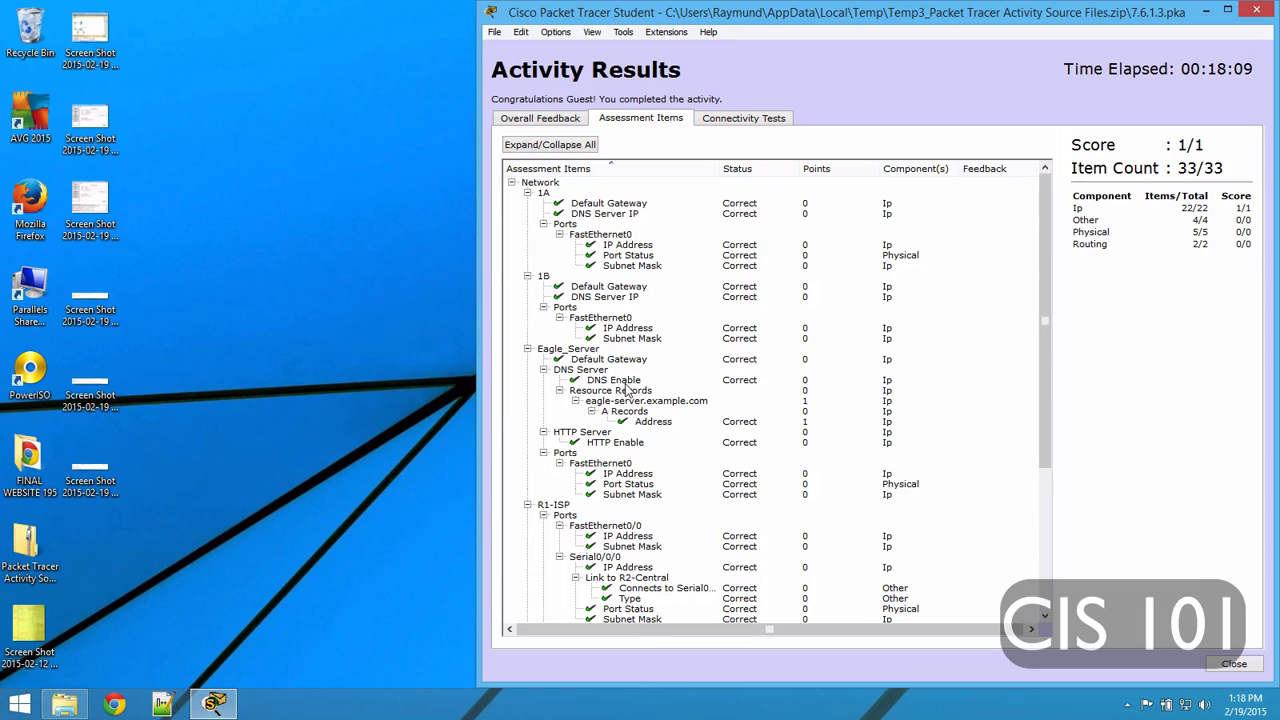
pyautogui.scroll(-4, 627, 390)
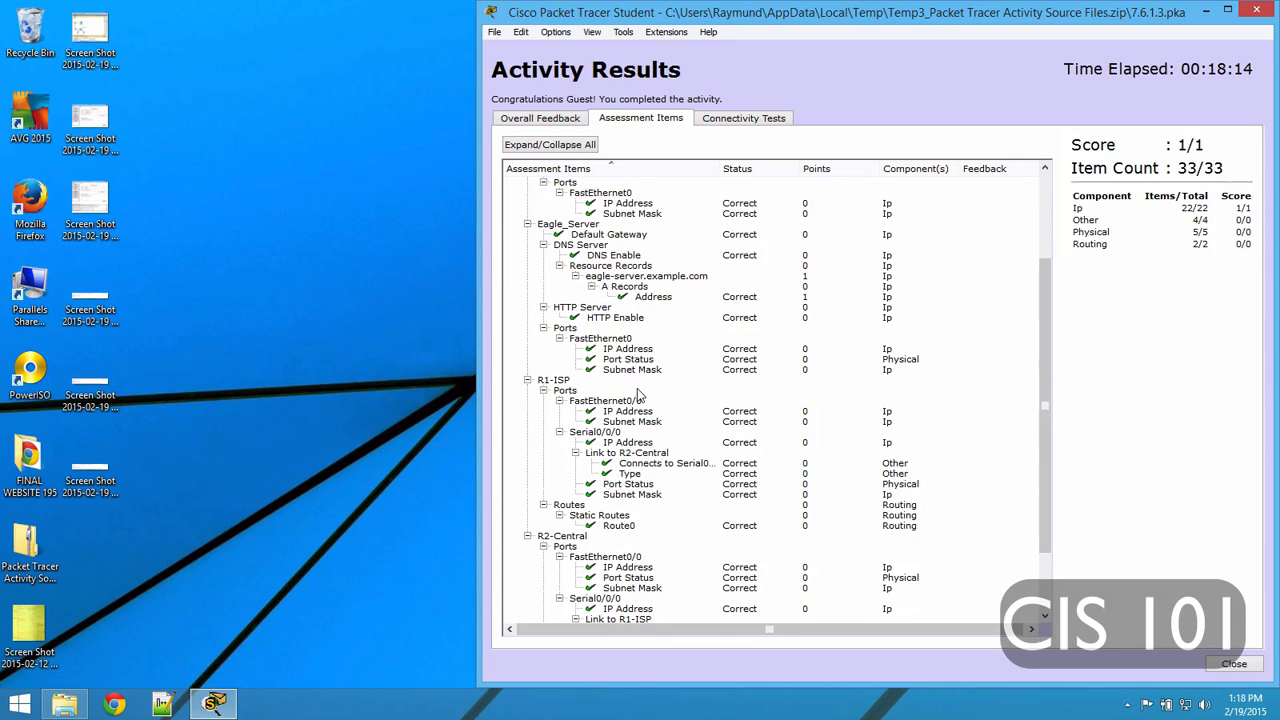
pyautogui.scroll(-3, 673, 441)
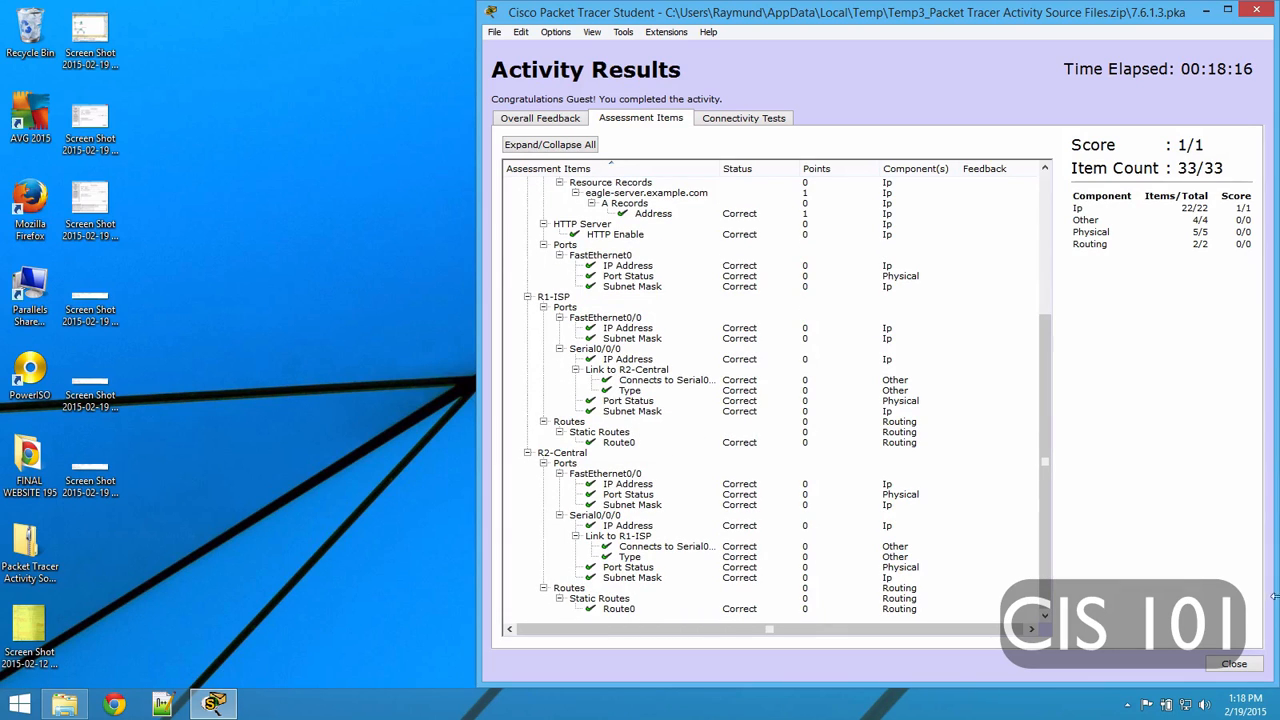
# Close the activity results and move the PT Activity instructions window clear of the network topology
pyautogui.click(1236, 664)
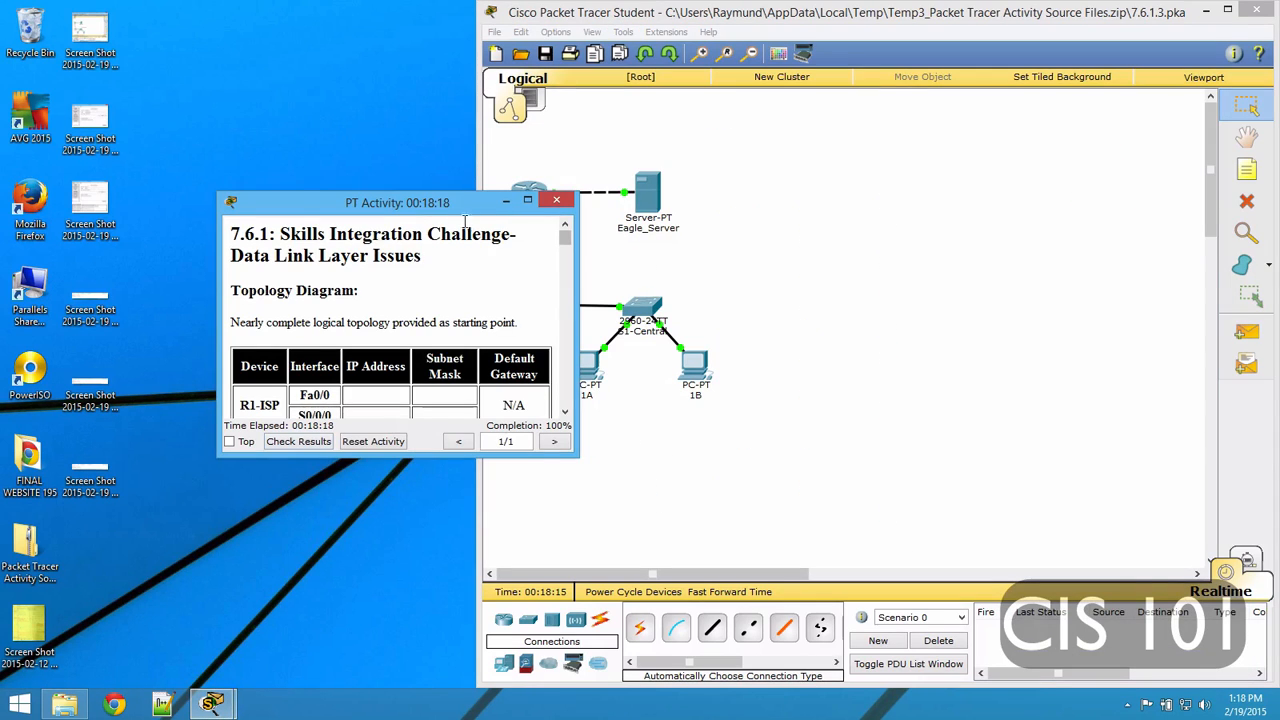
pyautogui.moveTo(376, 205); pyautogui.dragTo(234, 205)
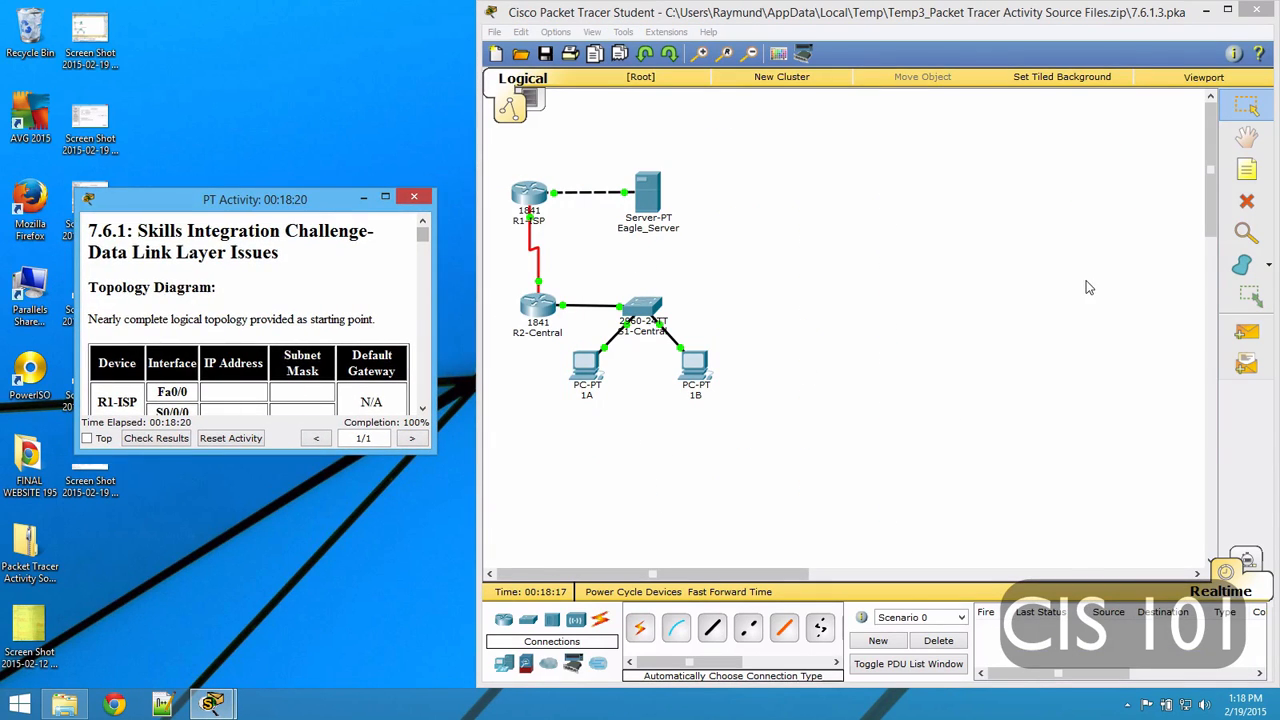